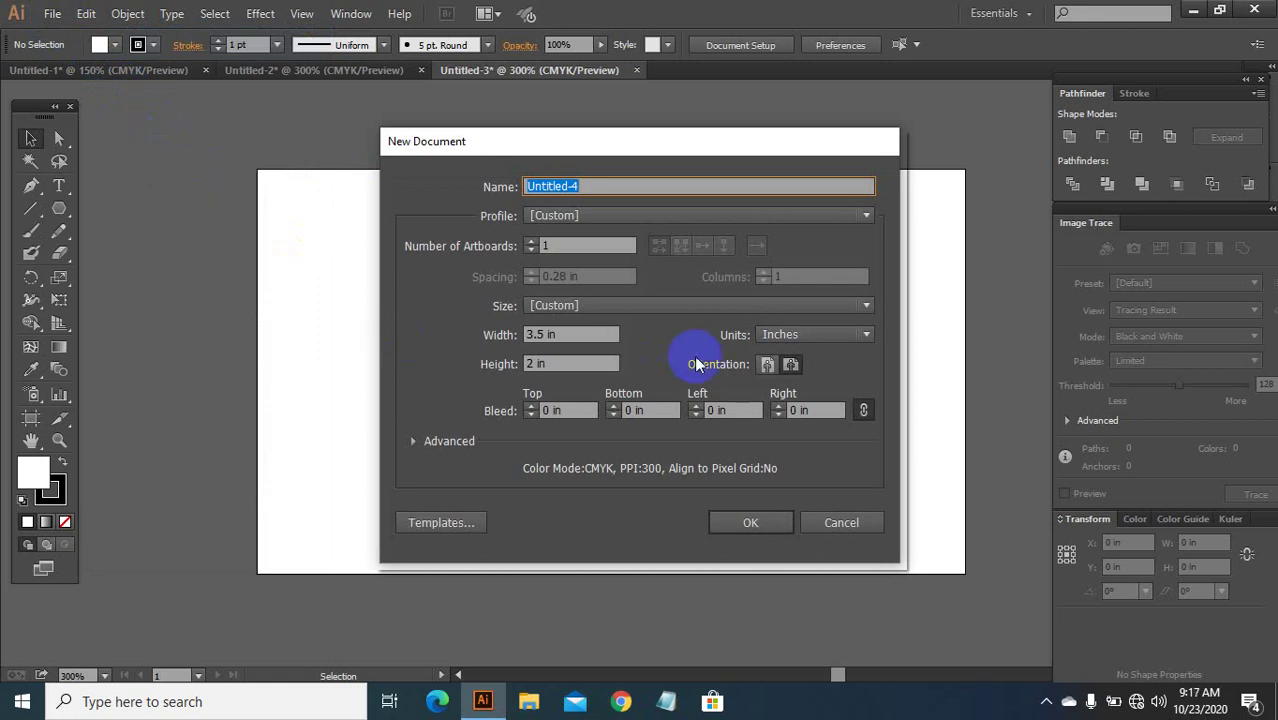
left_click(811, 336)
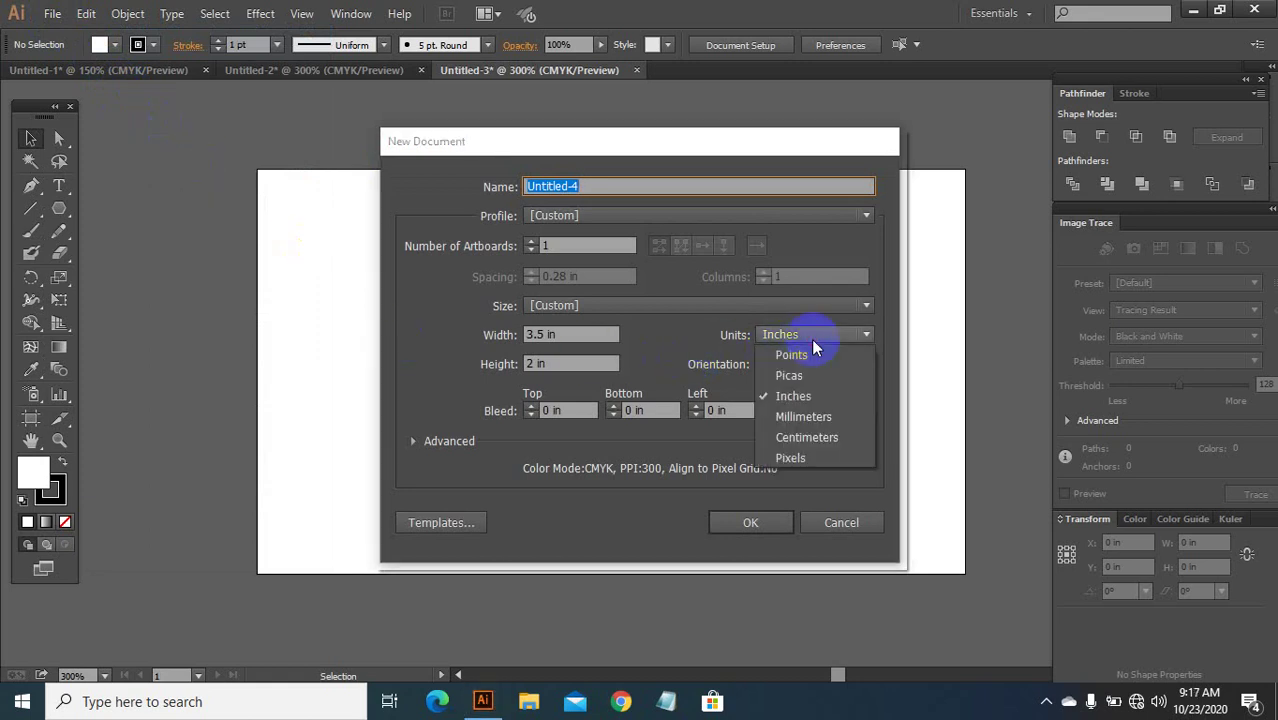
left_click(797, 399)
left_click(545, 335)
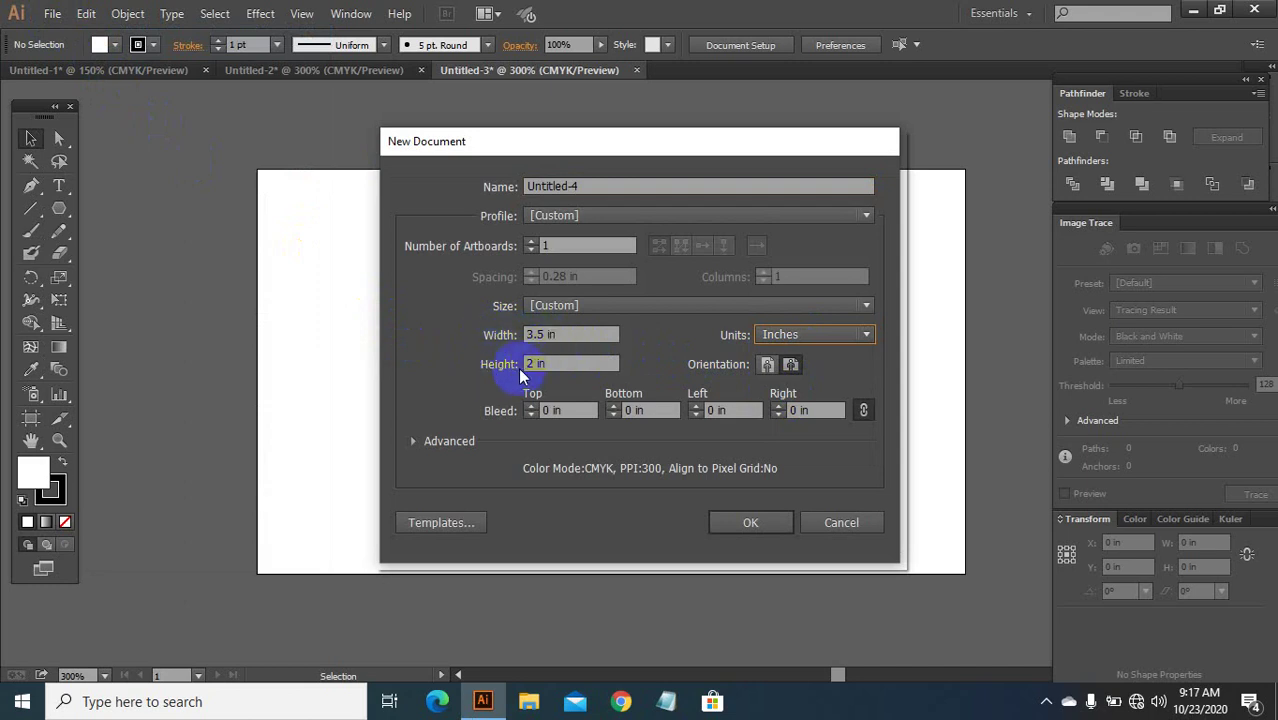
left_click(822, 524)
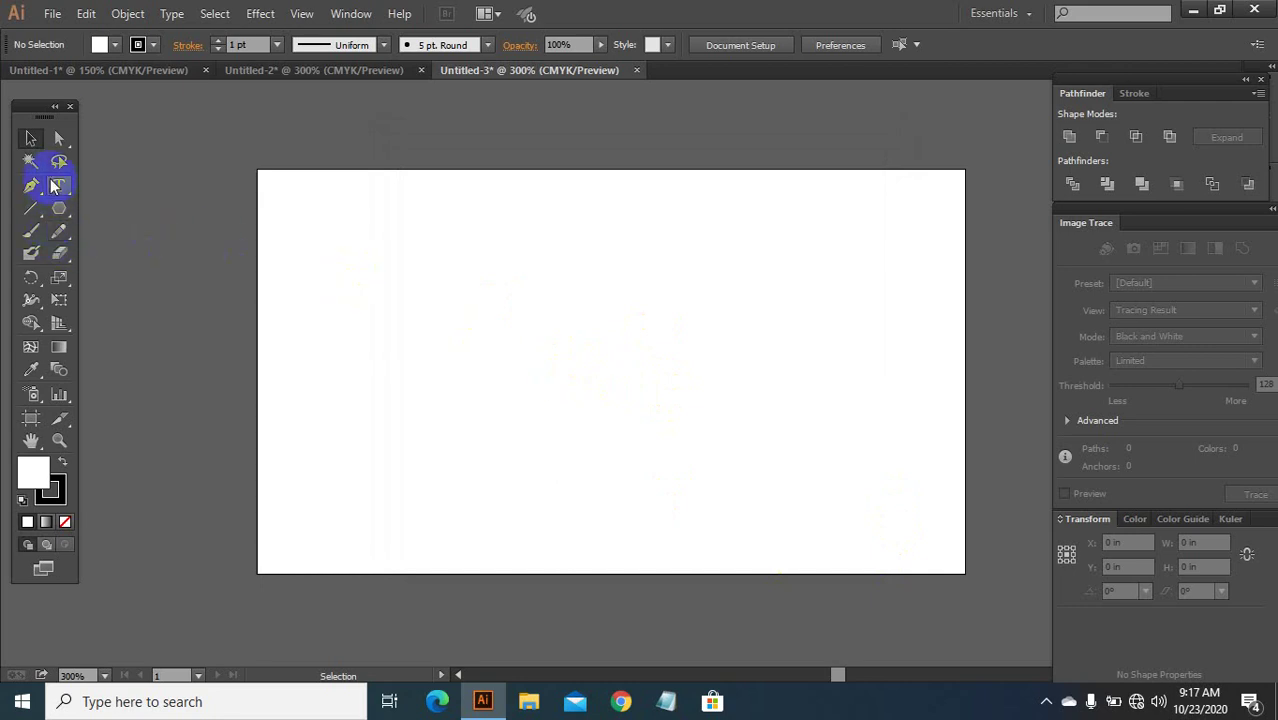
Step: Draw a 3.5 × 2 in rectangle that exactly covers the artboard
left_click_drag(57, 205, 123, 208)
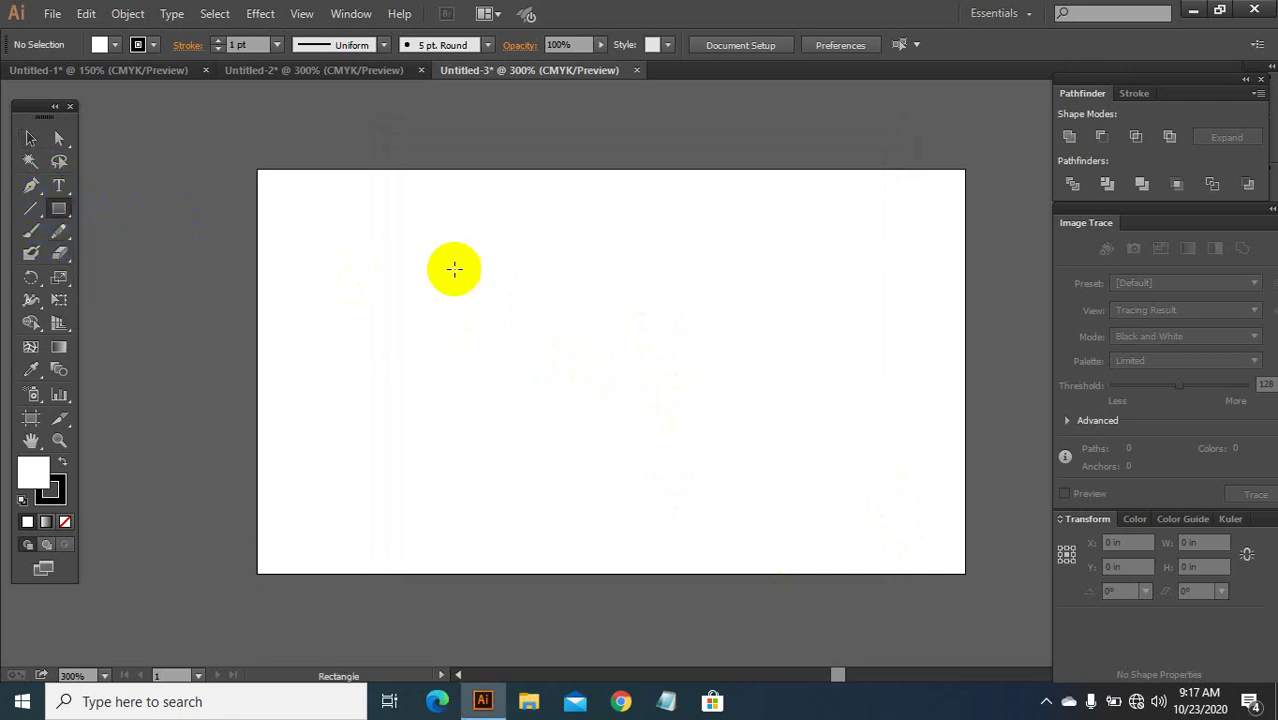
left_click_drag(258, 170, 953, 564)
left_click(30, 138)
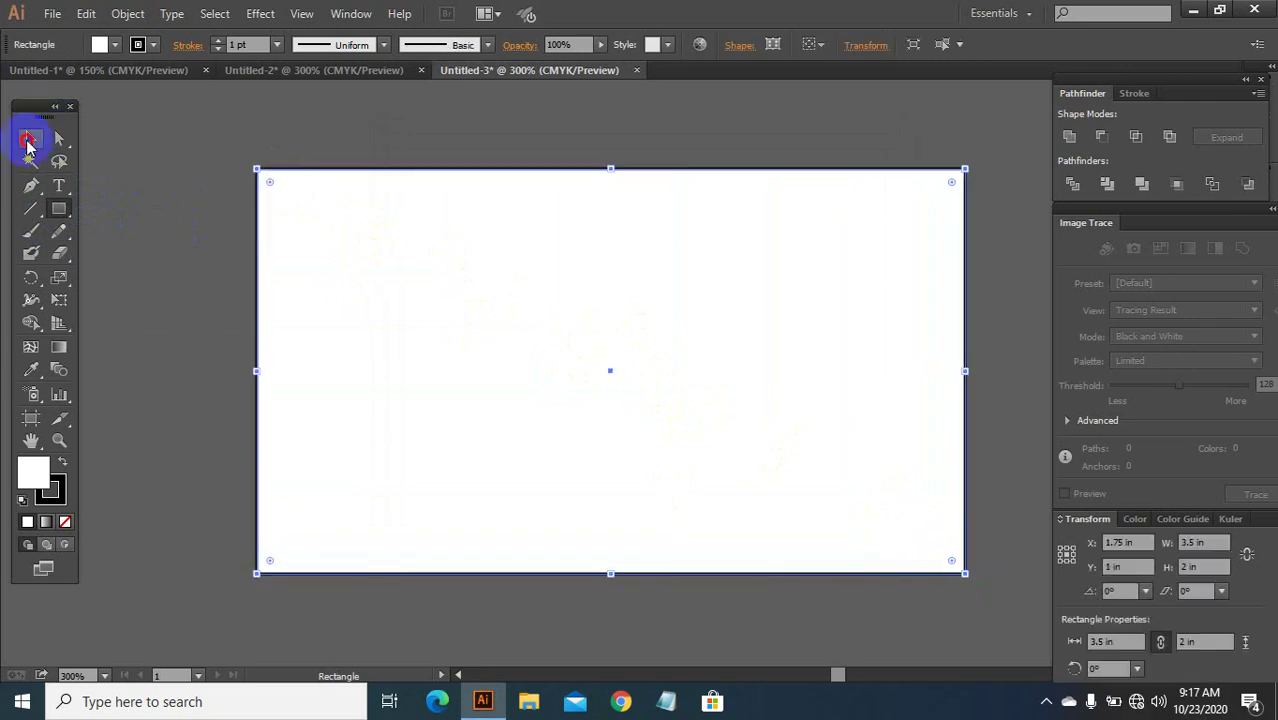
Step: Draw a hexagon about 3.76 in wide and 3.25 in high, and center it at about X 0.69 in, Y 1 in
left_click_drag(72, 222, 140, 285)
left_click_drag(340, 290, 573, 590)
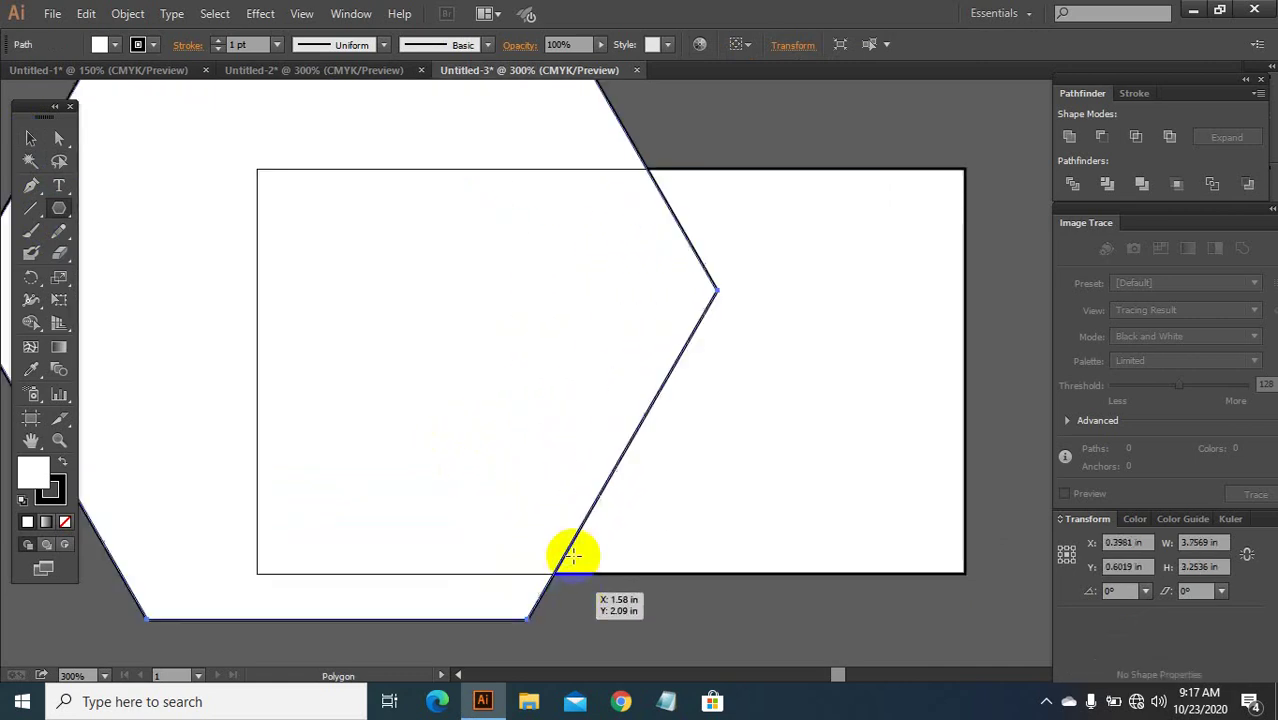
left_click(30, 138)
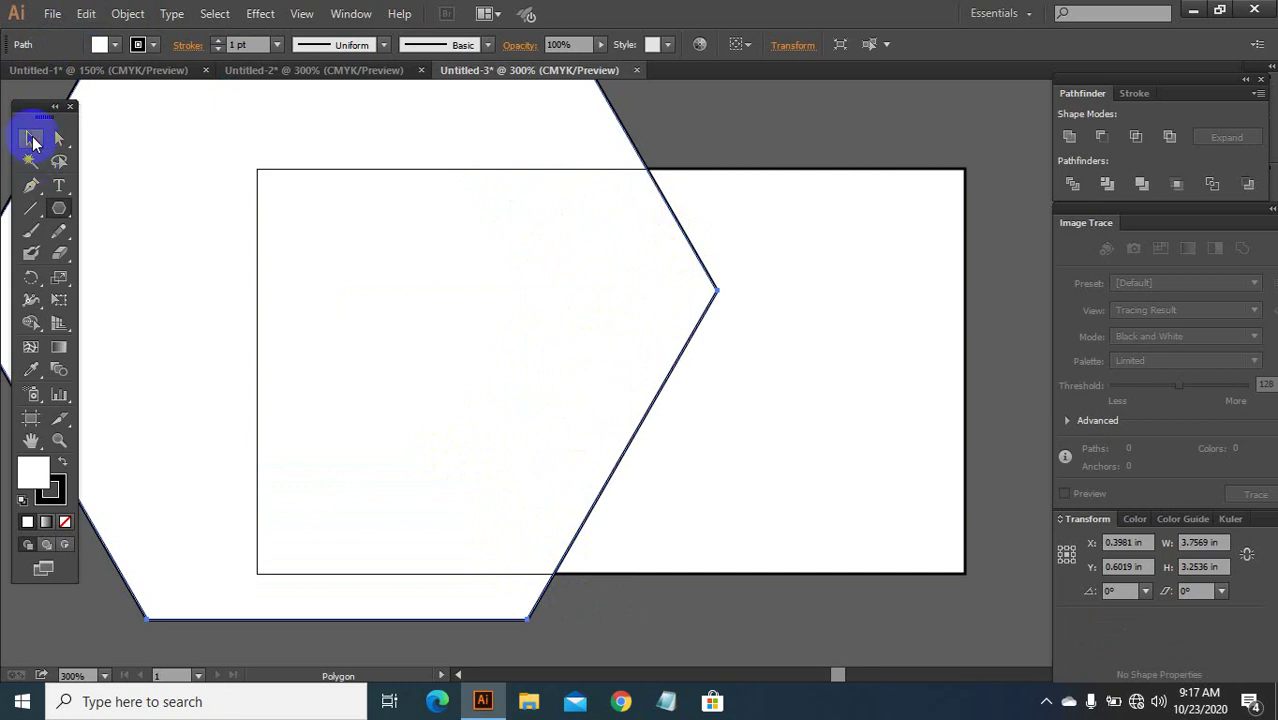
left_click_drag(684, 233, 739, 309)
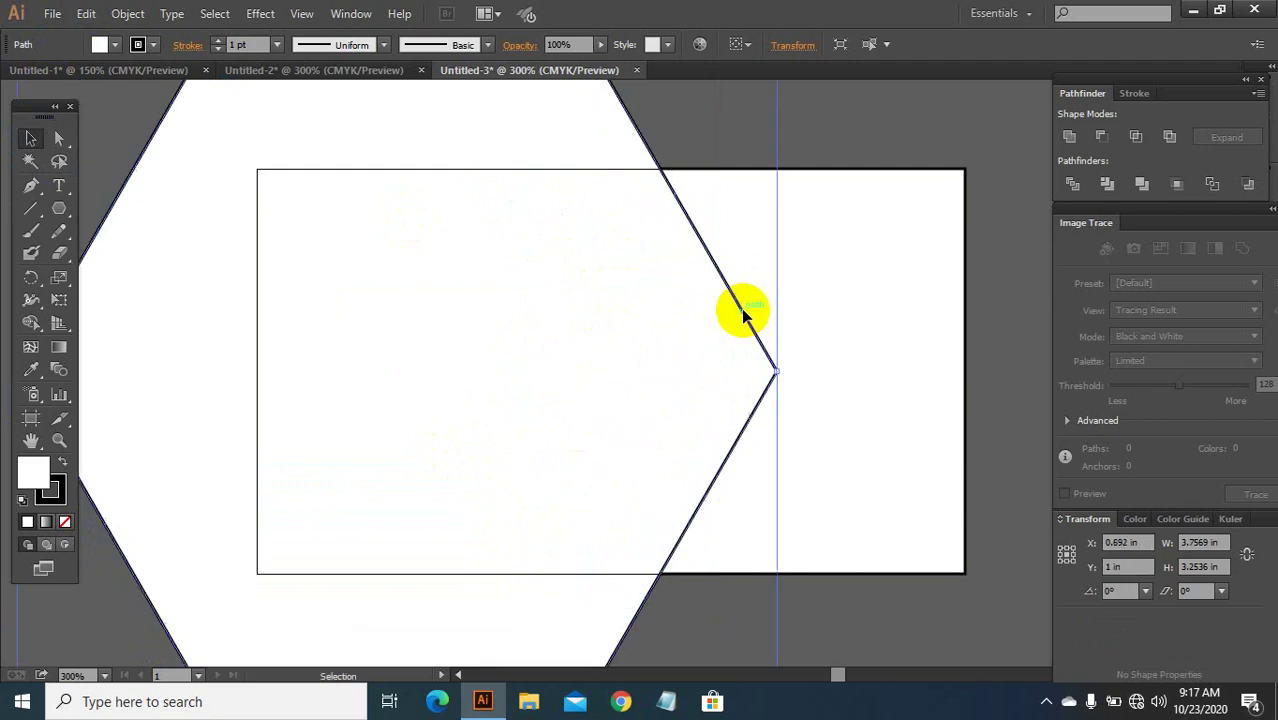
Step: Select the hexagon and the rectangle and combine them with the Pathfinder Intersect mode, keeping only their overlap
left_click(30, 140)
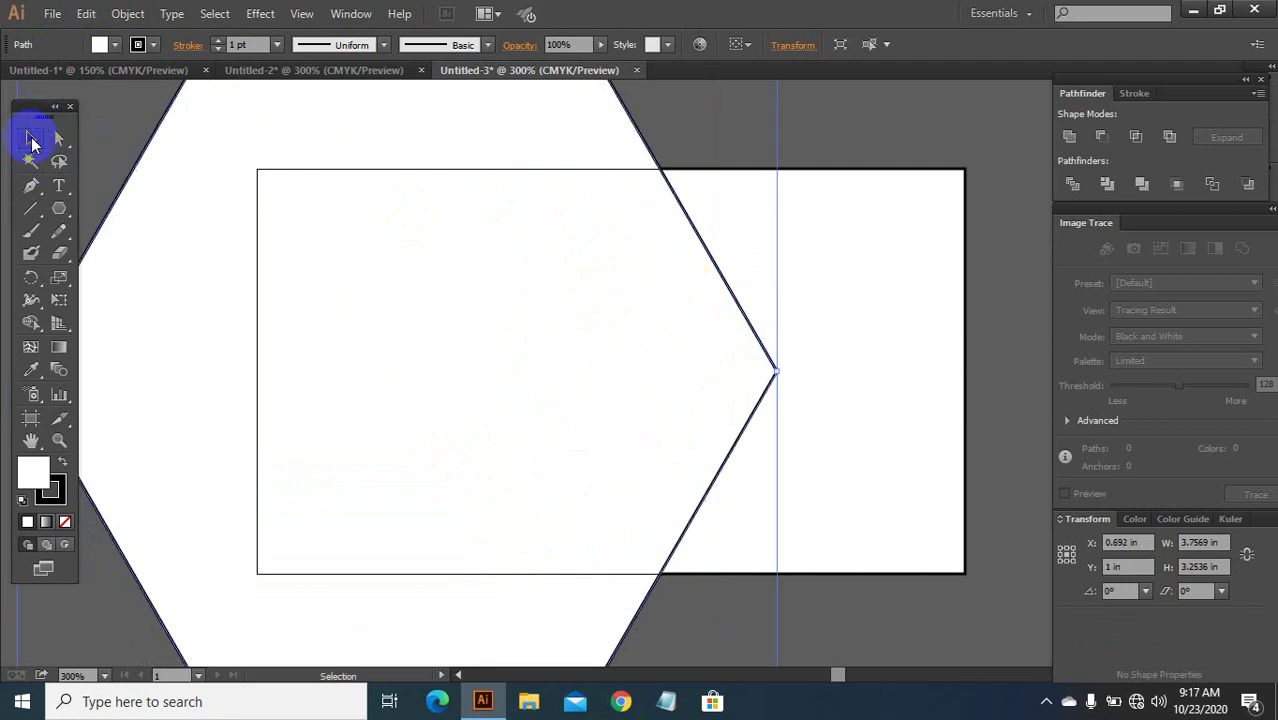
left_click_drag(826, 114, 610, 280)
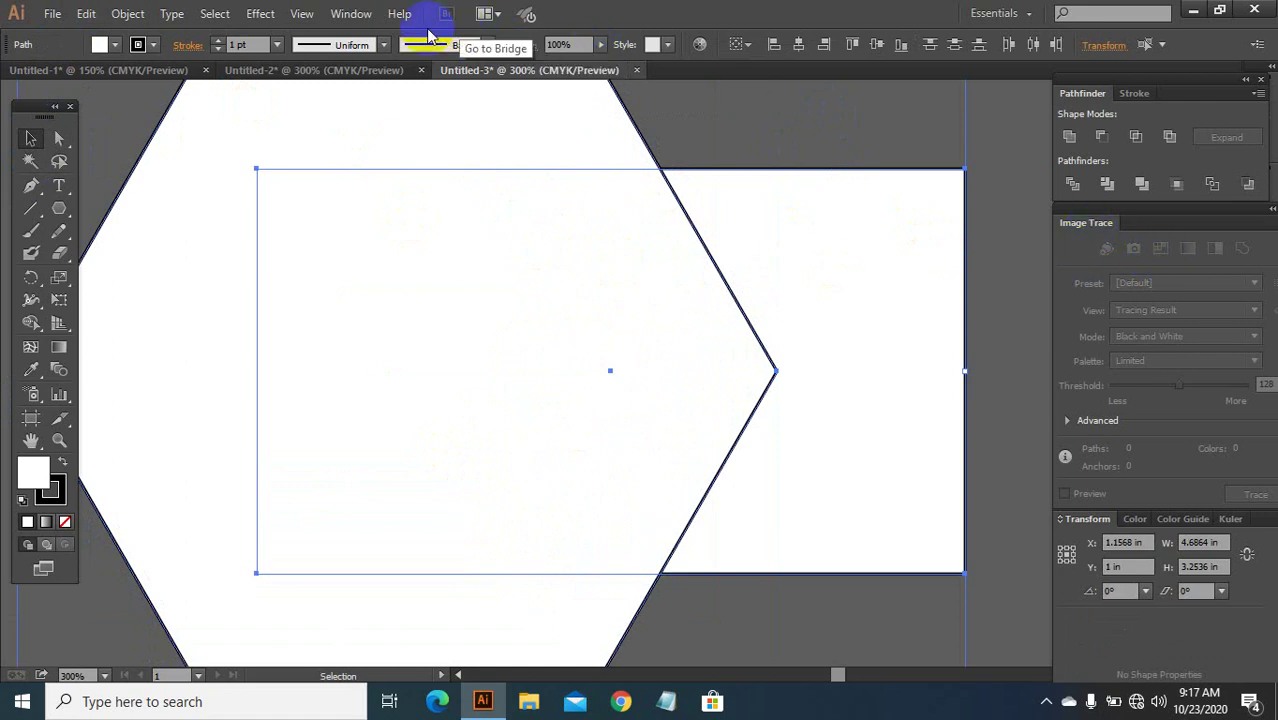
left_click(360, 15)
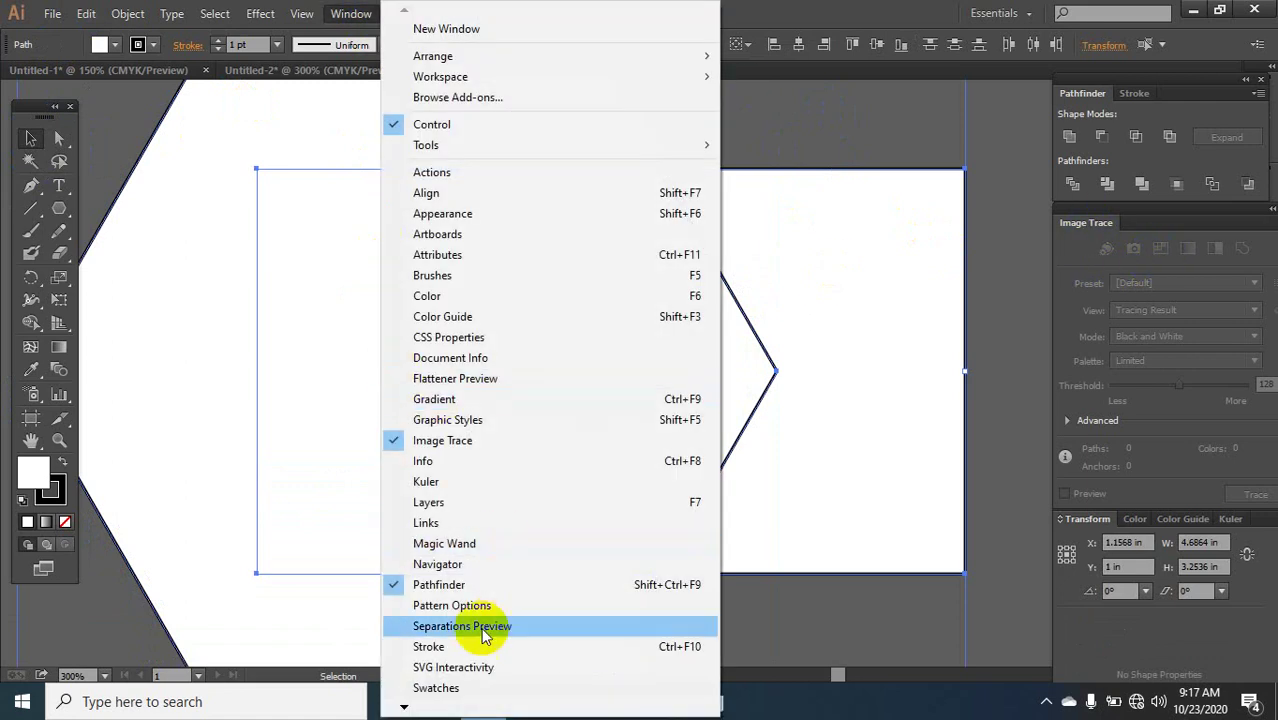
left_click(438, 585)
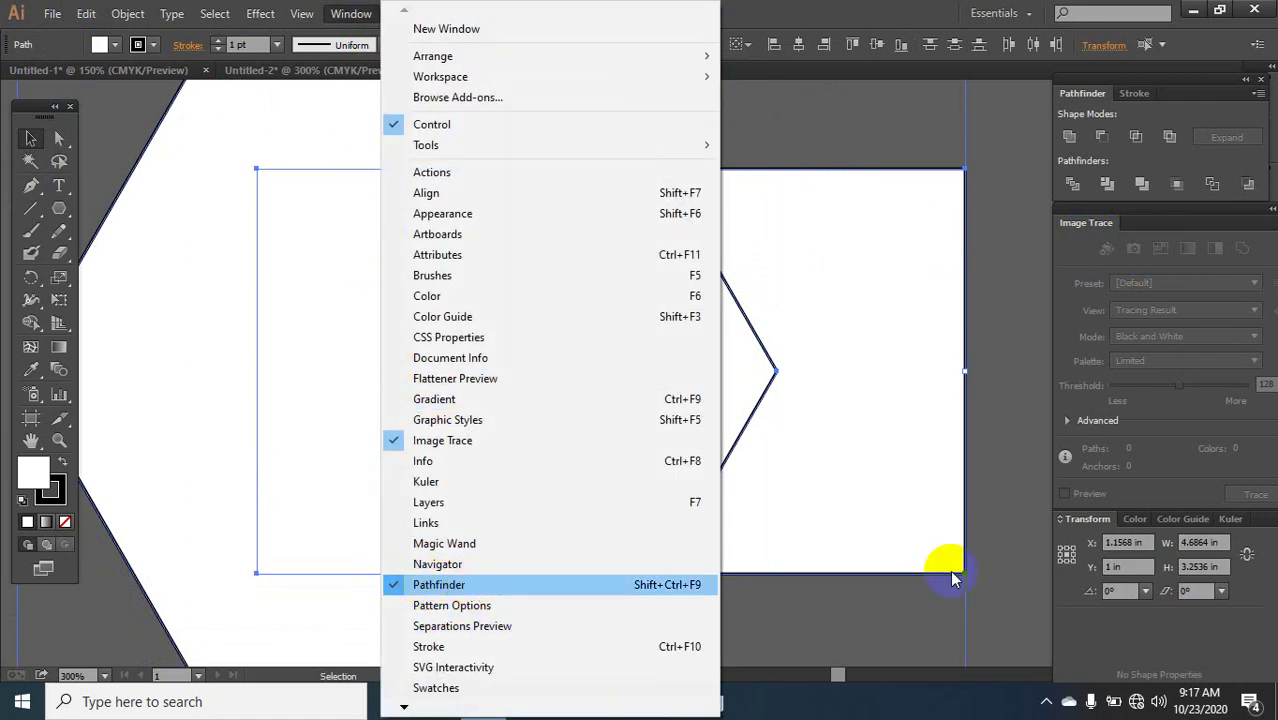
left_click(1136, 134)
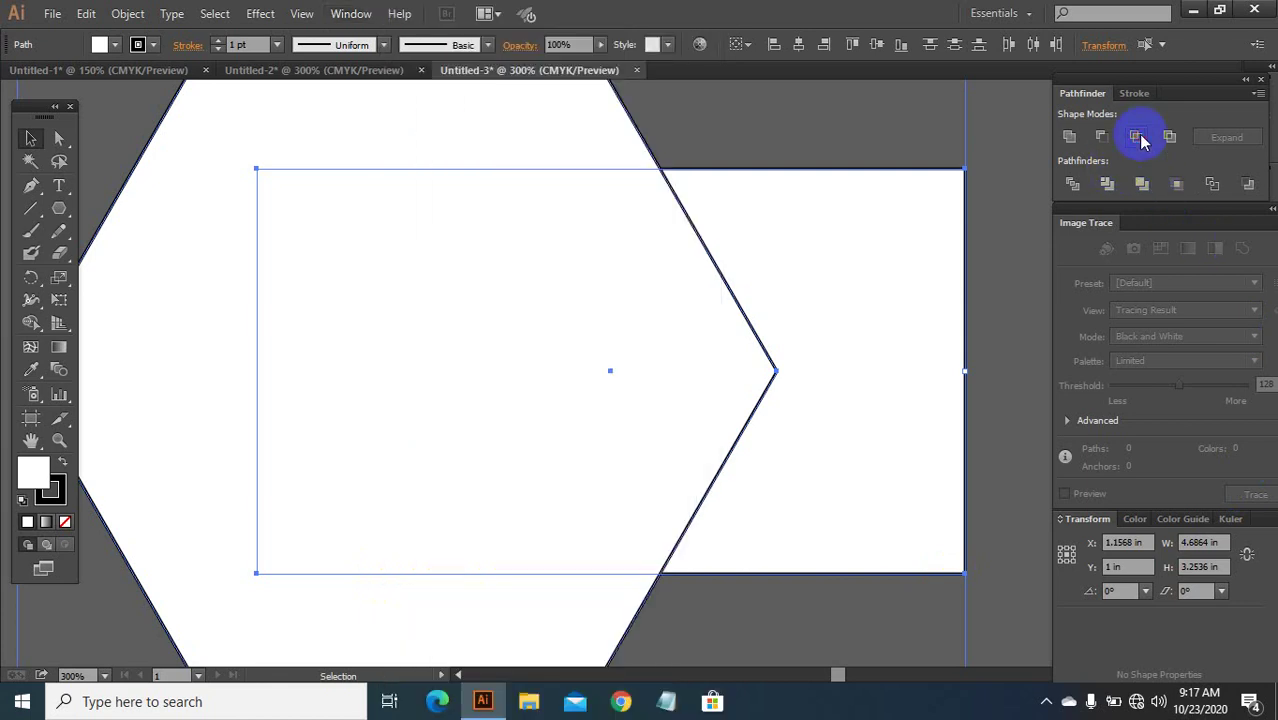
left_click(1136, 134)
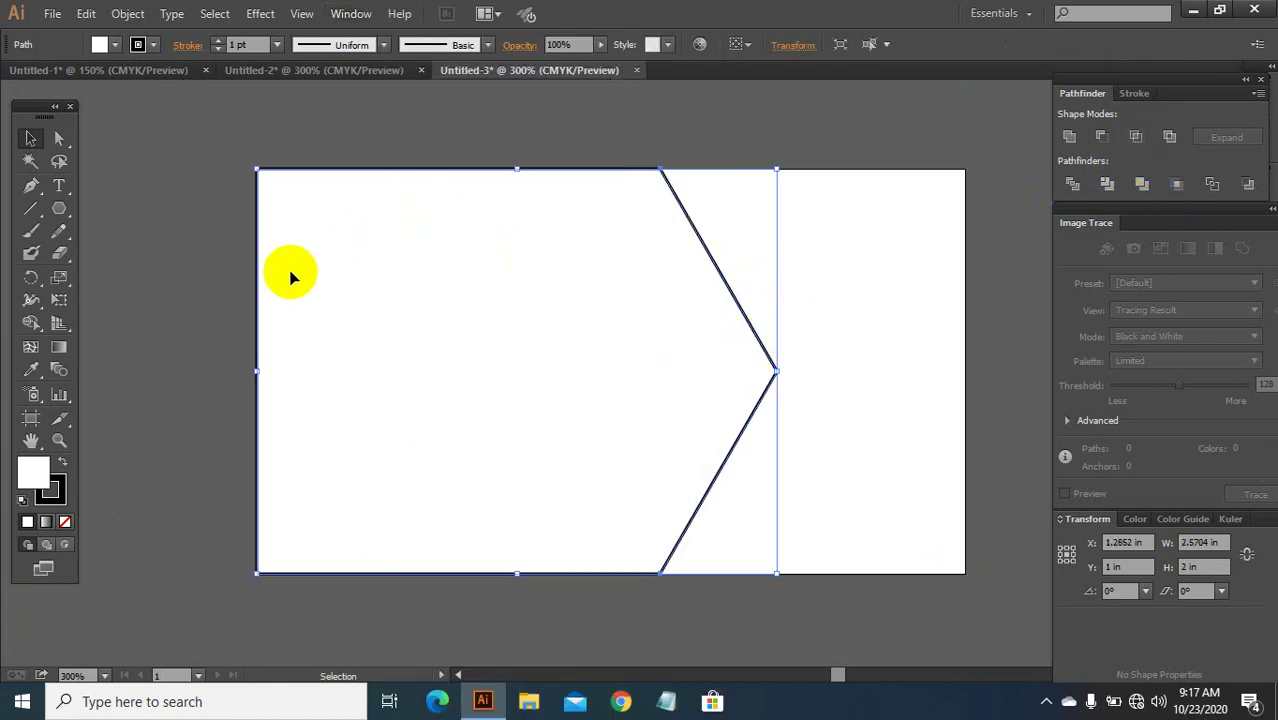
Step: Duplicate the arrow-shaped panel and offset the copy slightly to its left, centered at about X 1.2 in, Y 1 in
left_click(30, 140)
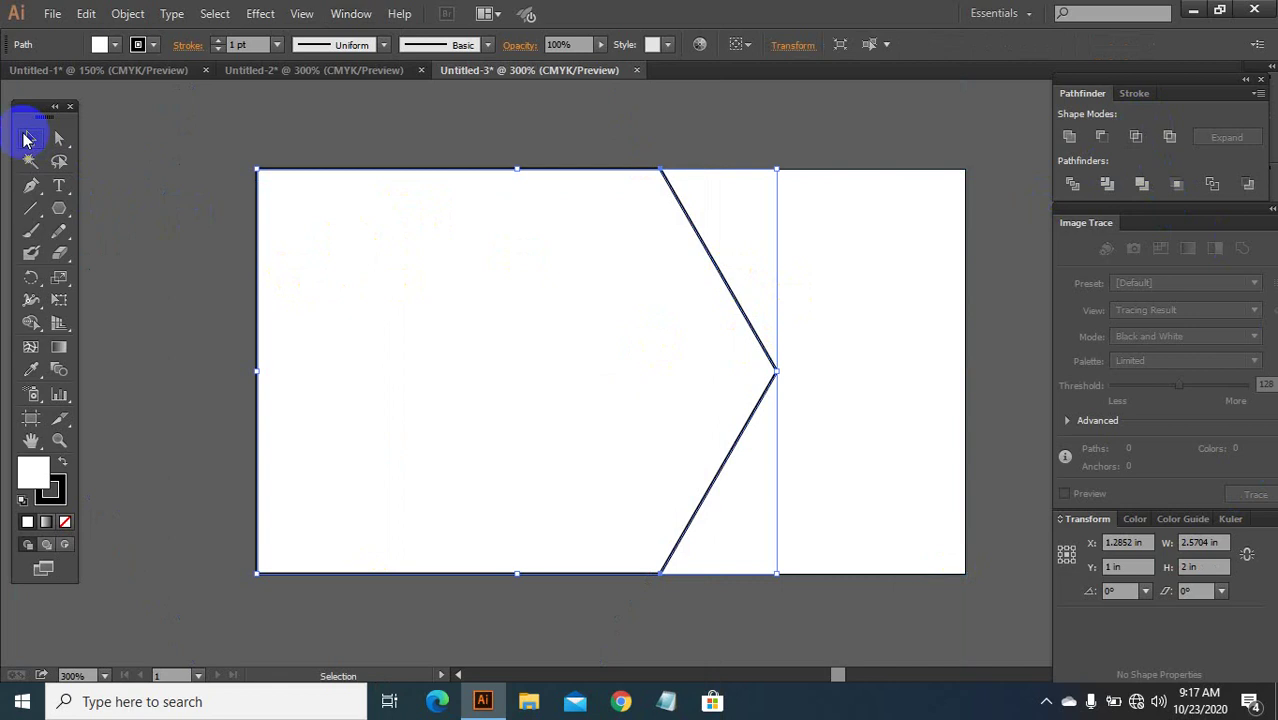
key("ctrl")
key("ctrl")
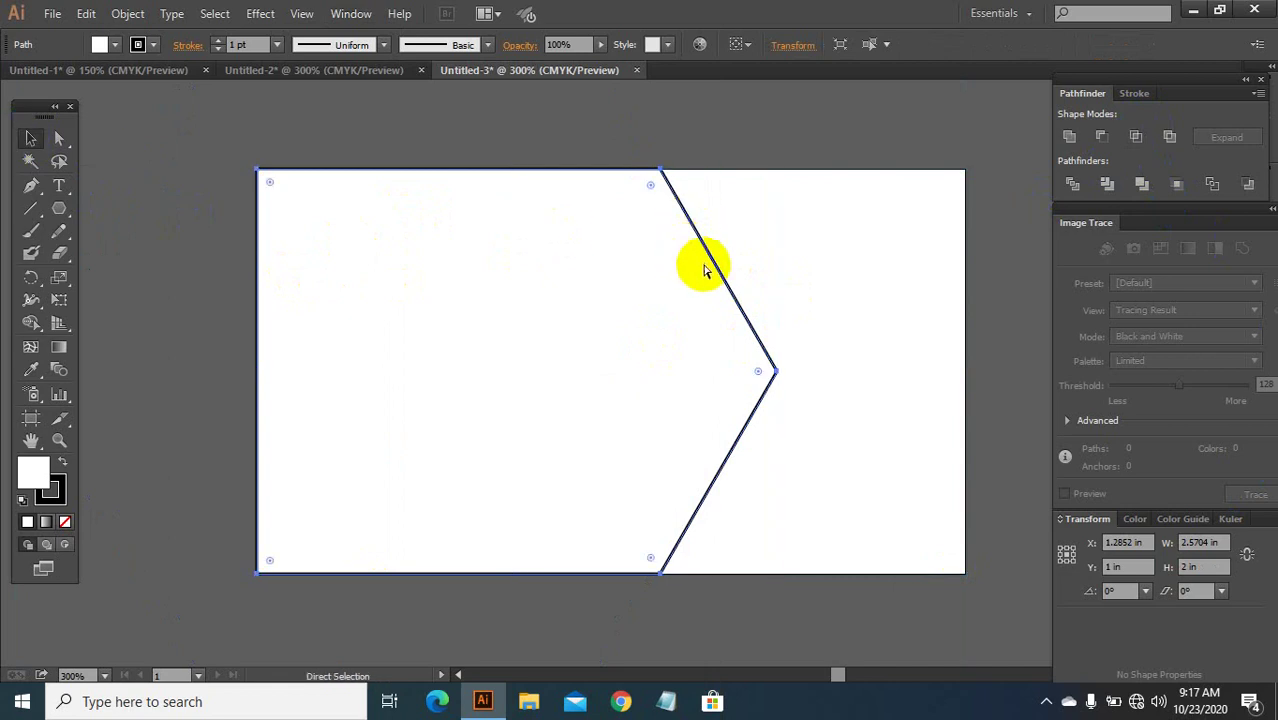
left_click_drag(704, 270, 799, 273)
left_click_drag(857, 344, 742, 341)
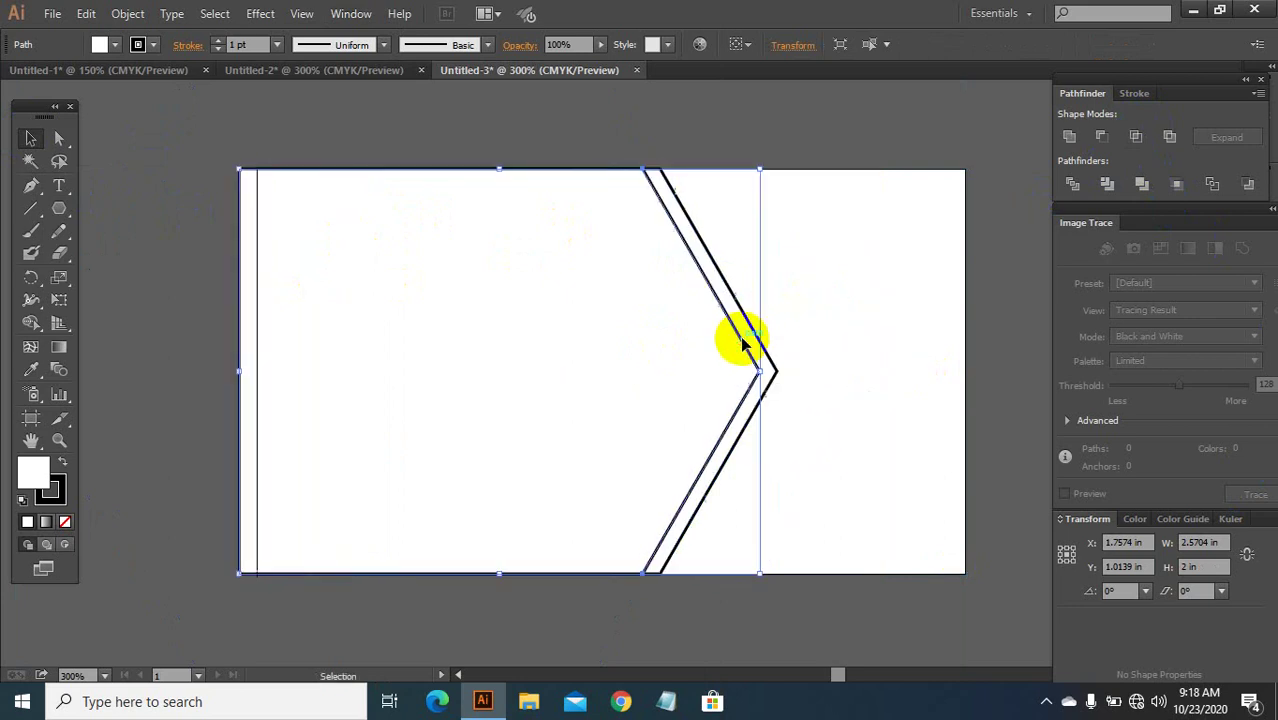
left_click(779, 130)
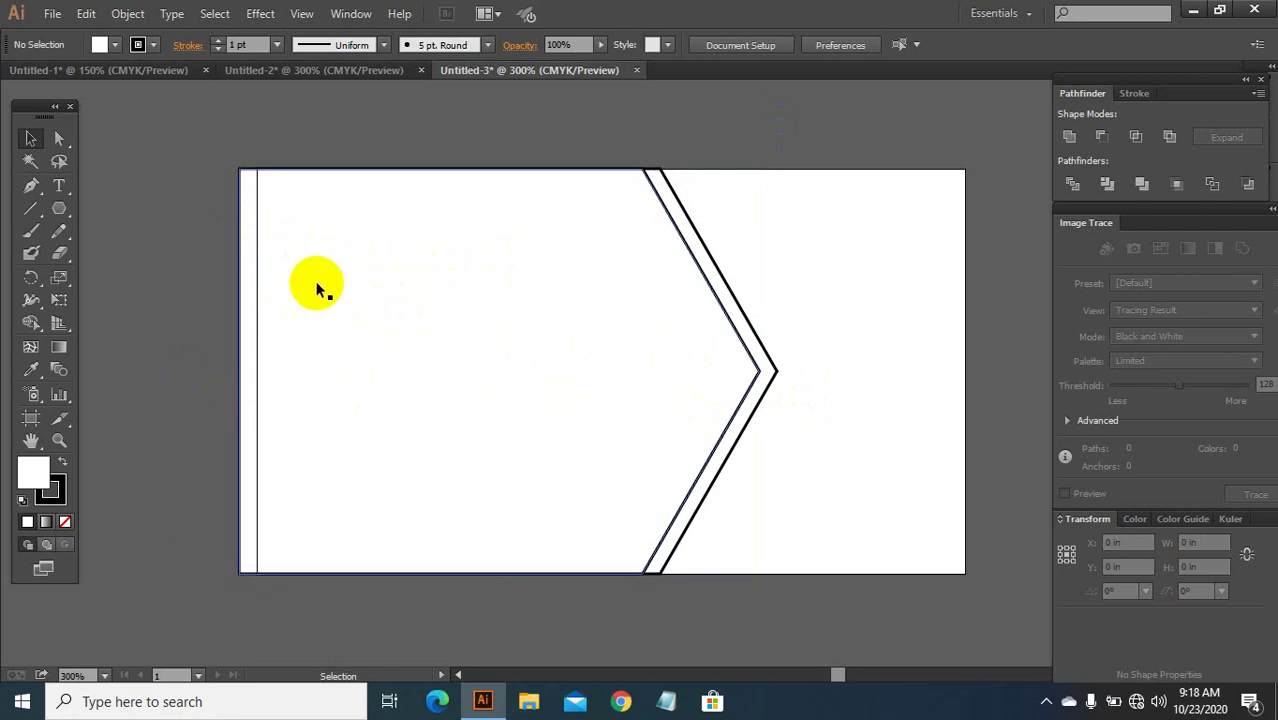
right_click(391, 220)
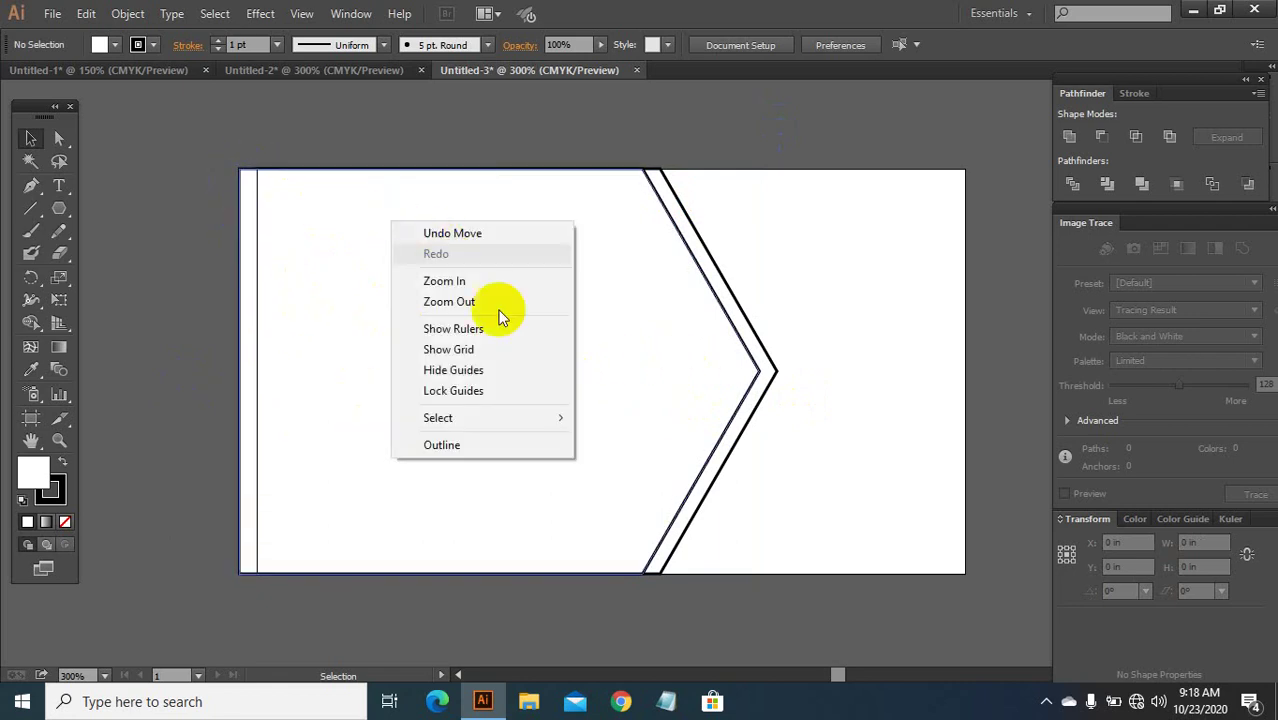
left_click(320, 328)
right_click(446, 379)
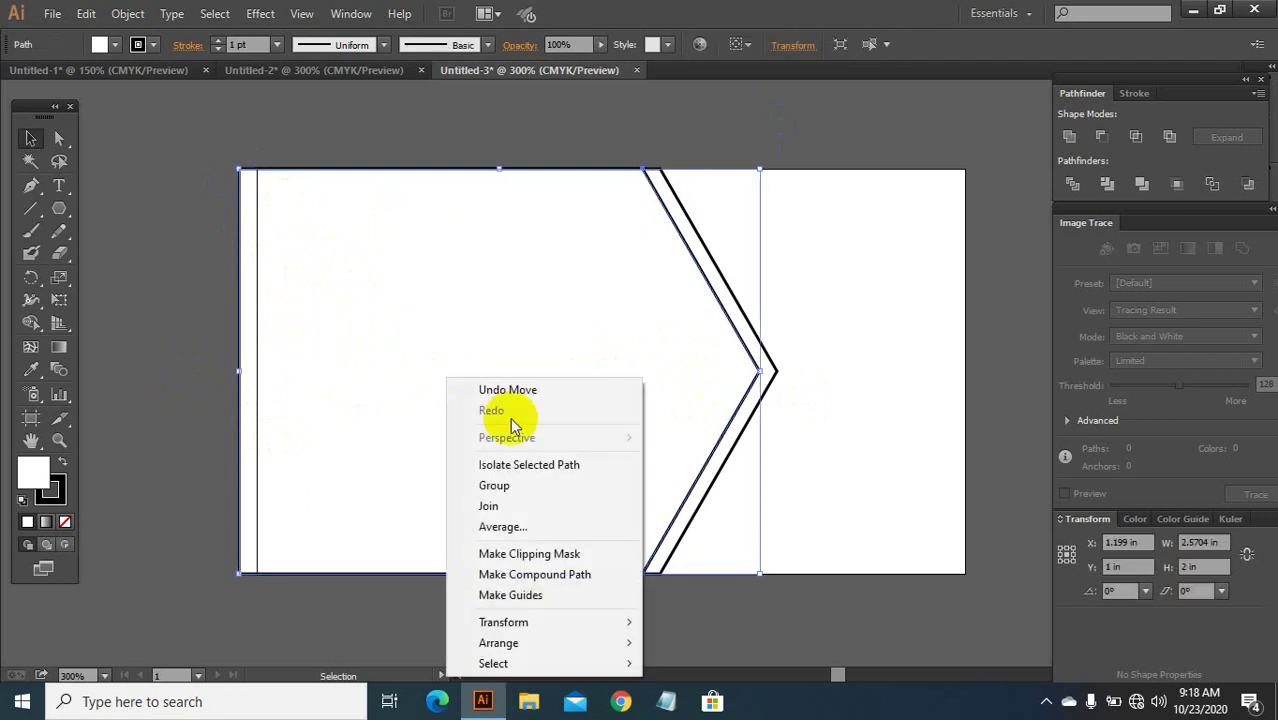
left_click(1007, 373)
Step: Fill the front arrow-shaped panel with solid red
left_click(499, 366)
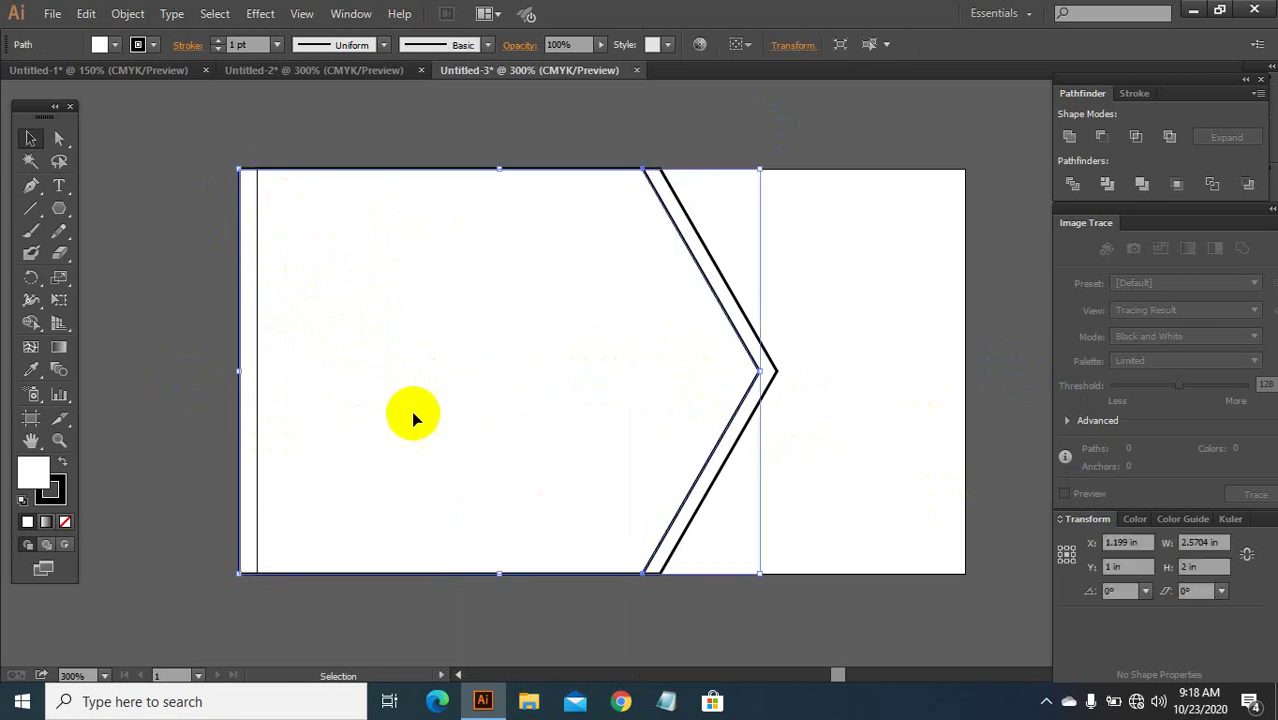
left_click(116, 45)
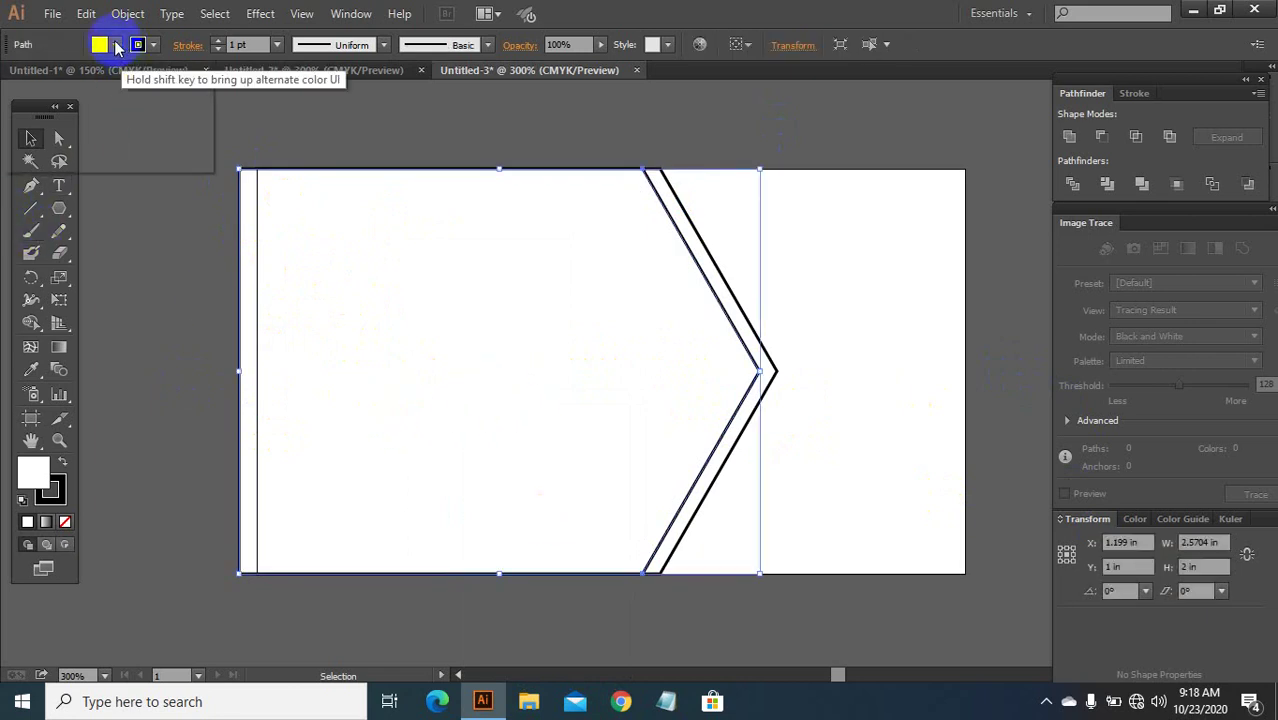
left_click(64, 76)
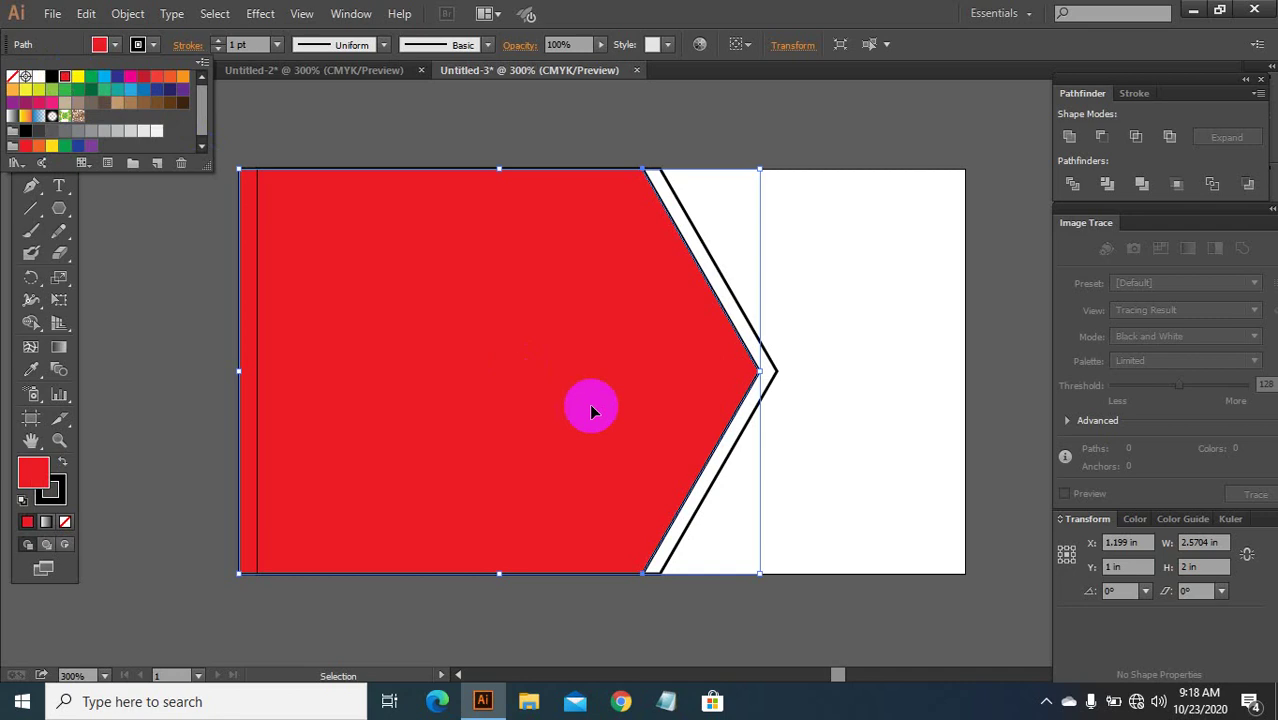
left_click(46, 366)
left_click(485, 348)
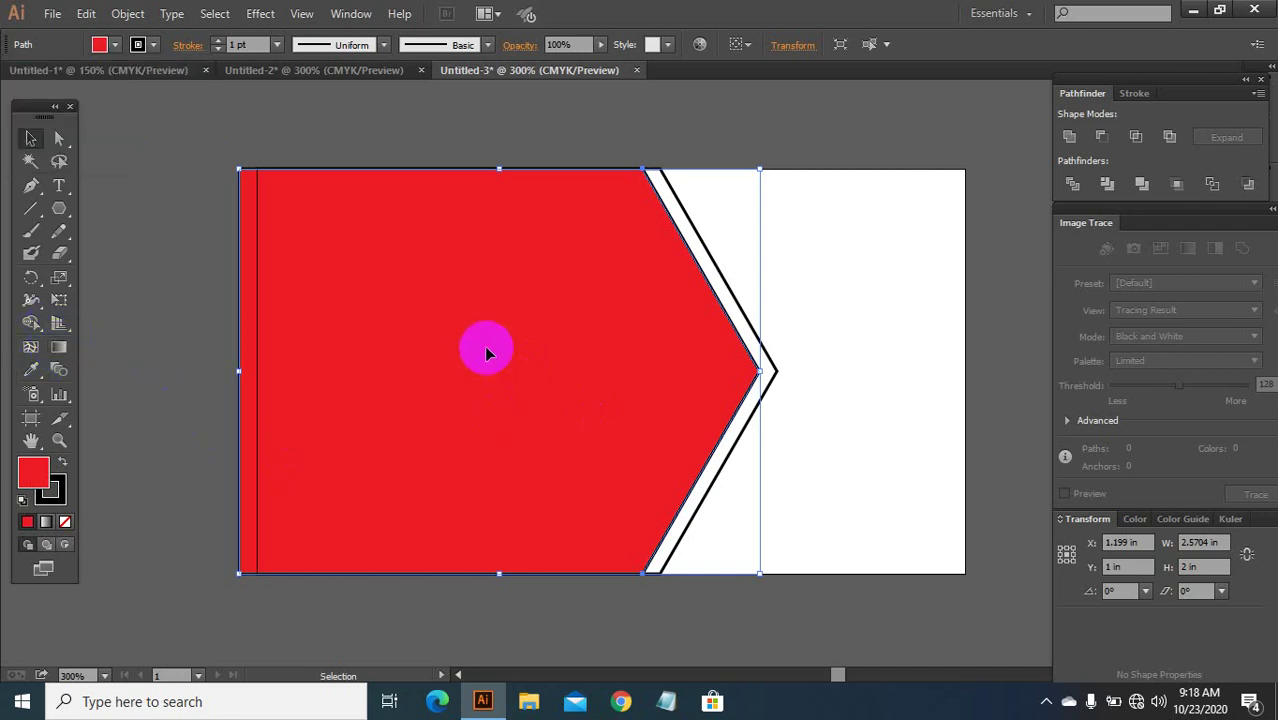
left_click(293, 330)
left_click_drag(284, 343, 391, 347)
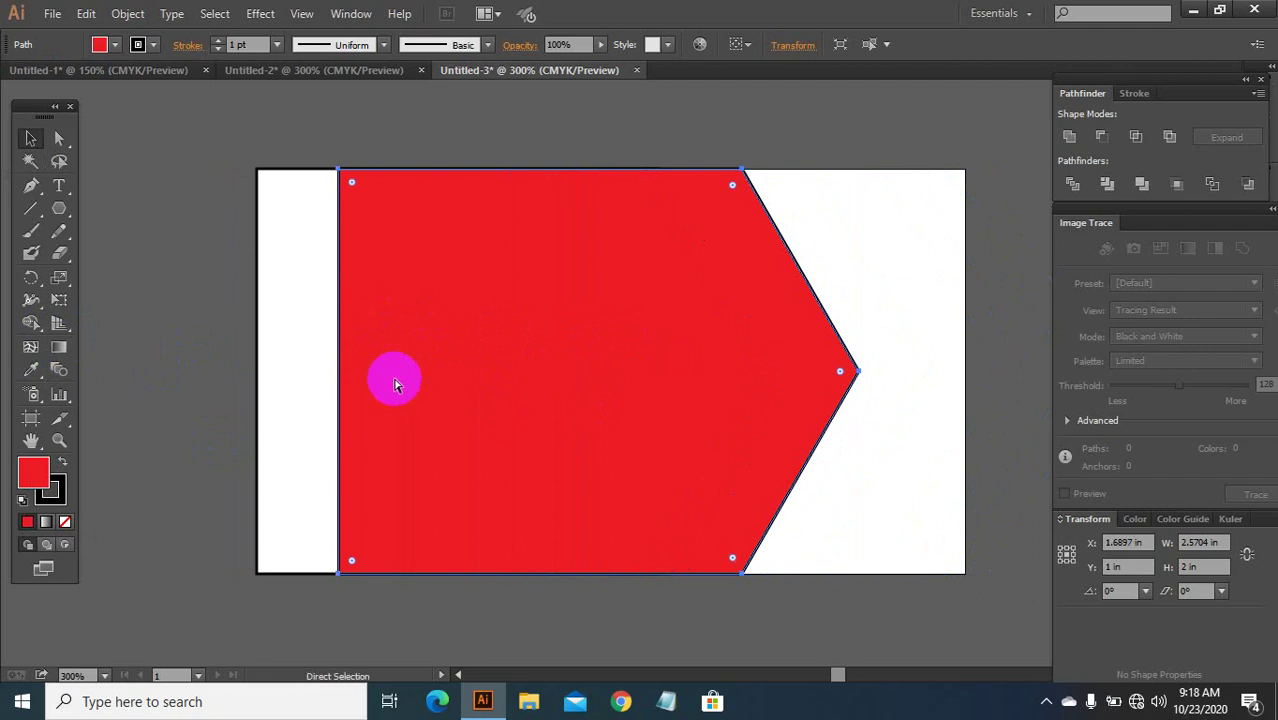
key("ctrl+z")
Step: Apply a linear gradient to the front arrow-shaped panel and set its starting color stop to dark red
left_click(57, 348)
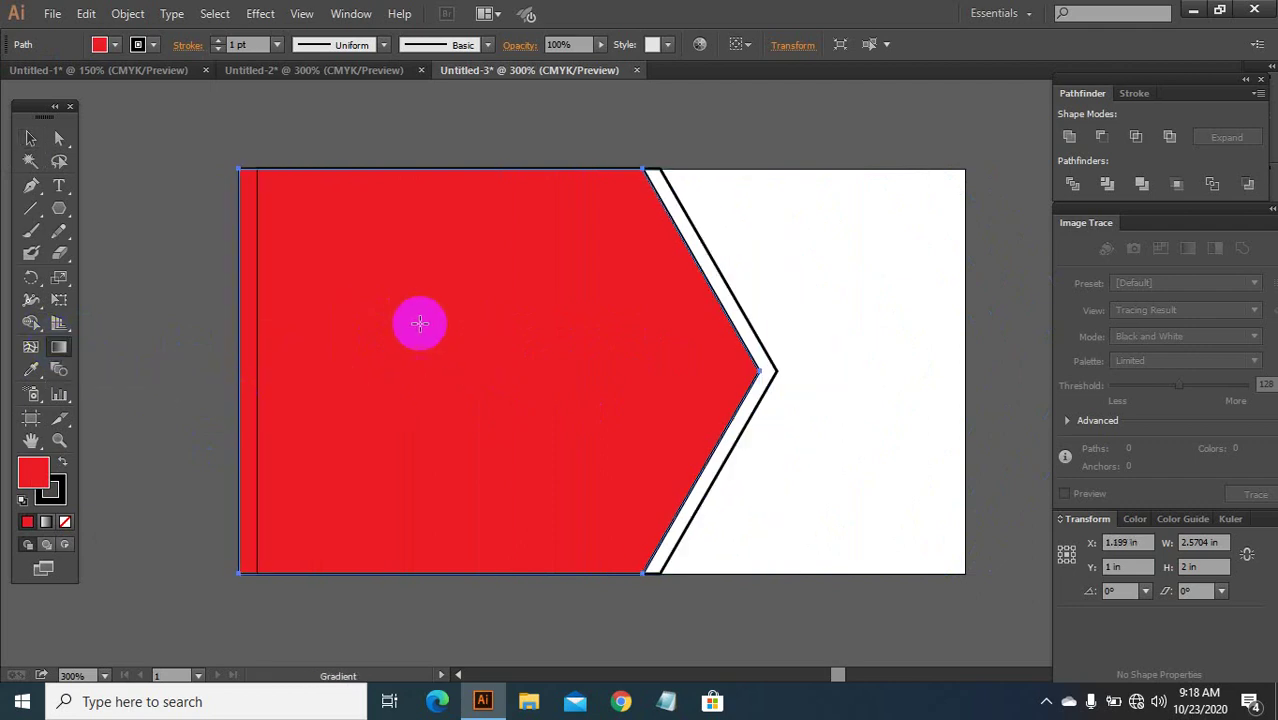
left_click(306, 344)
left_click_drag(483, 348, 626, 347)
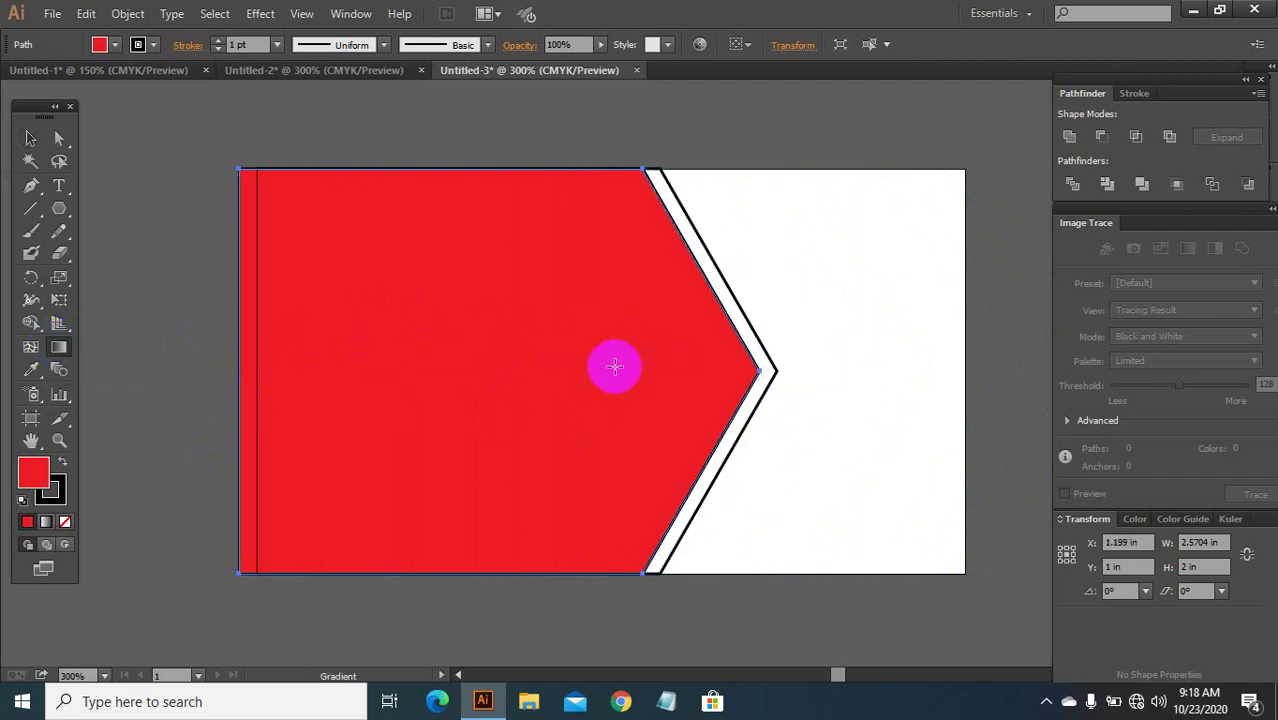
left_click(351, 350)
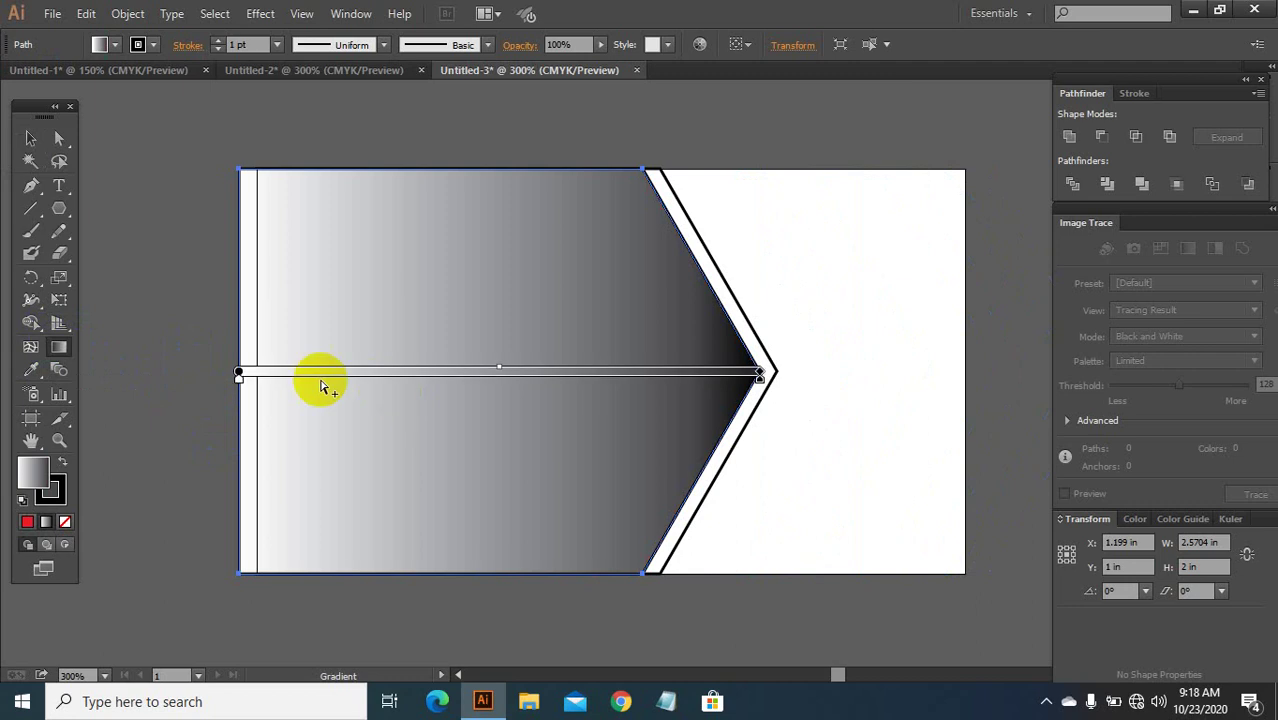
double_click(238, 378)
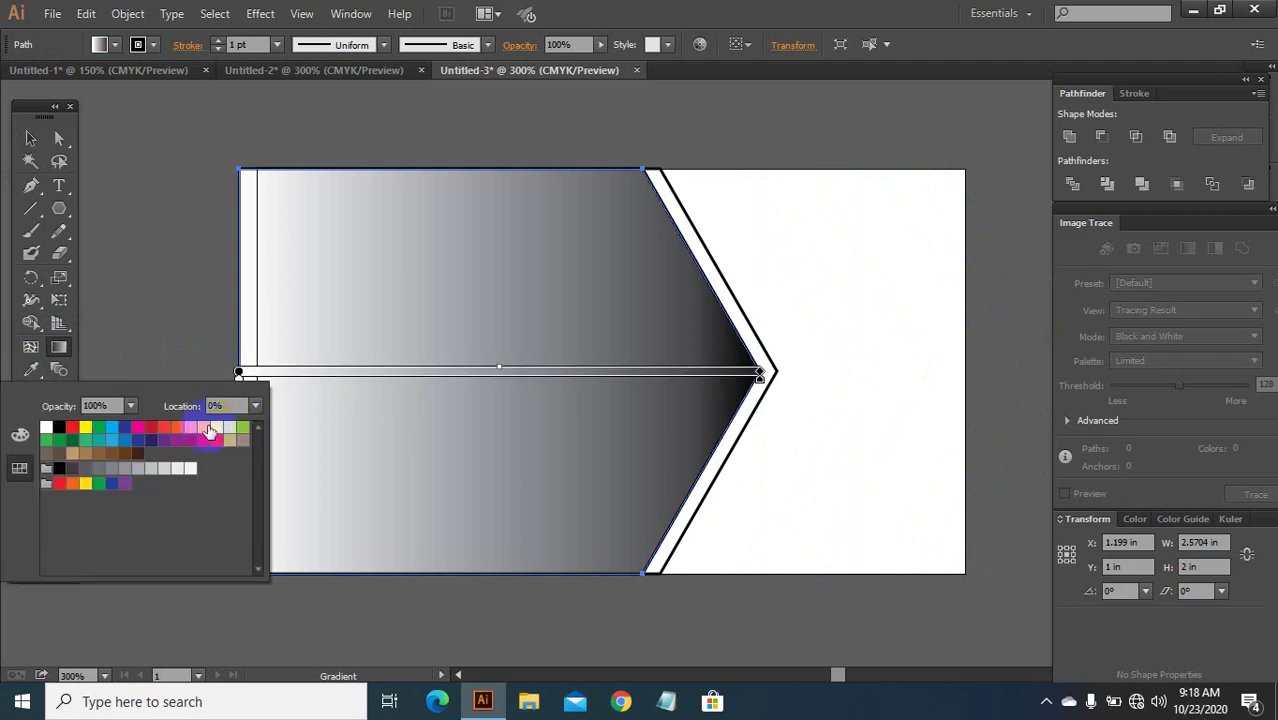
left_click(153, 432)
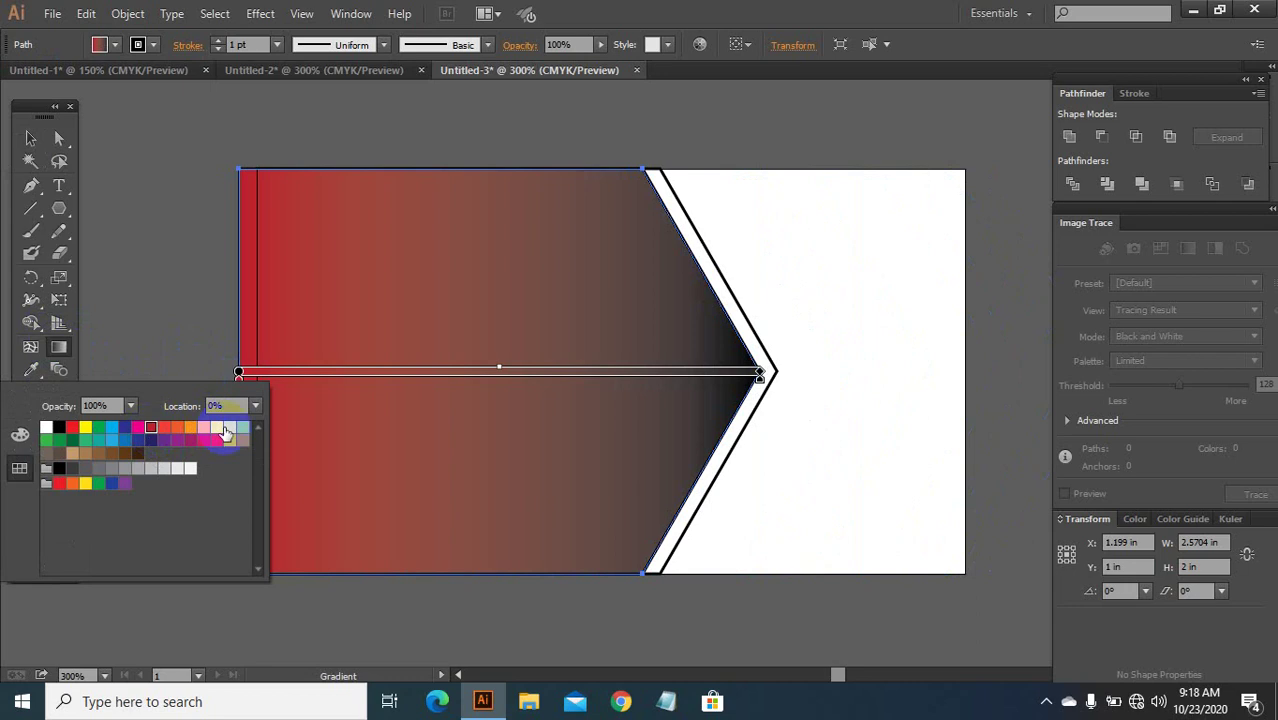
Step: Set the gradient's end color stop, at the panel's pointed tip, to CMYK Red
left_click(760, 380)
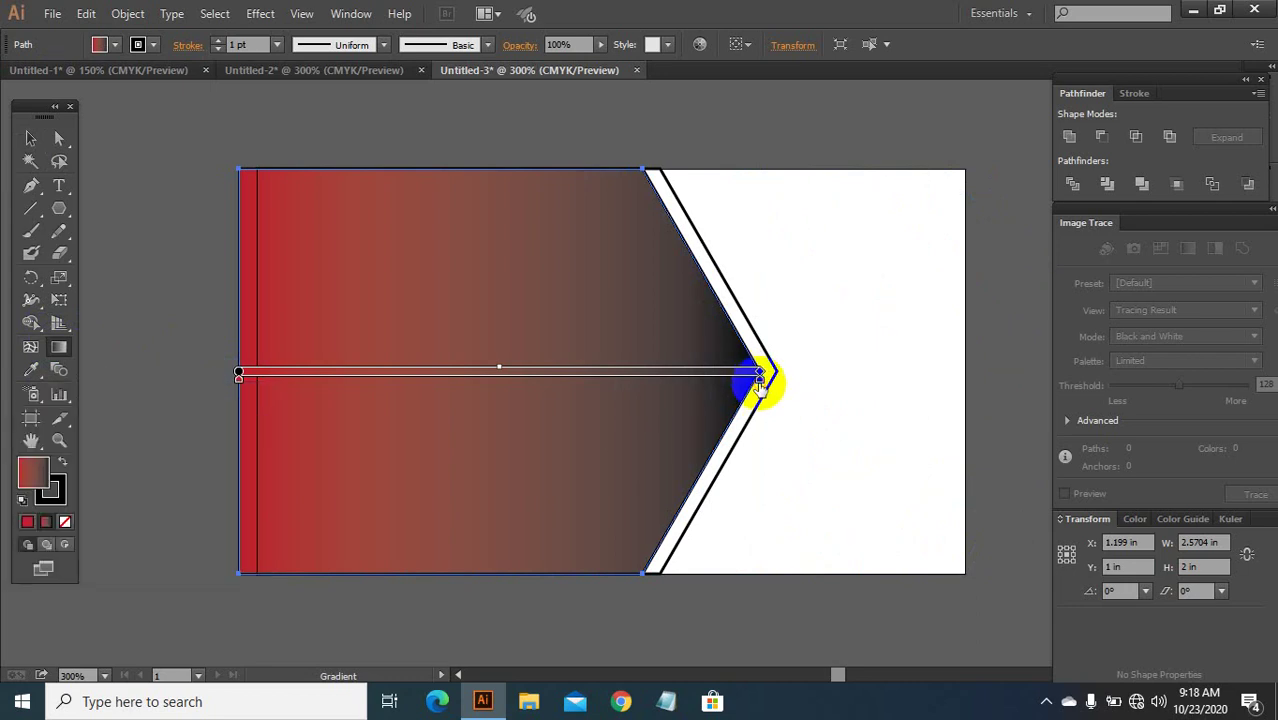
double_click(760, 380)
left_click(760, 380)
double_click(760, 380)
left_click(563, 431)
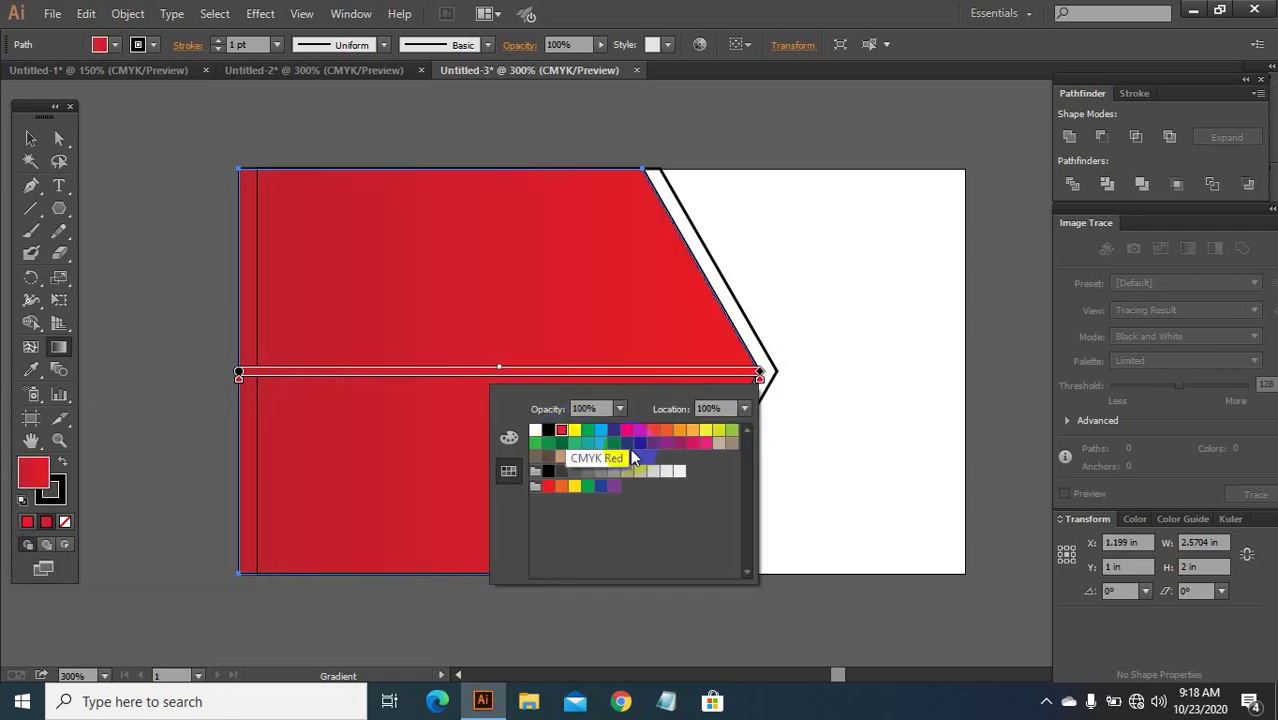
Step: Change the gradient's starting color stop at 0% to a lighter orange-red
left_click(239, 378)
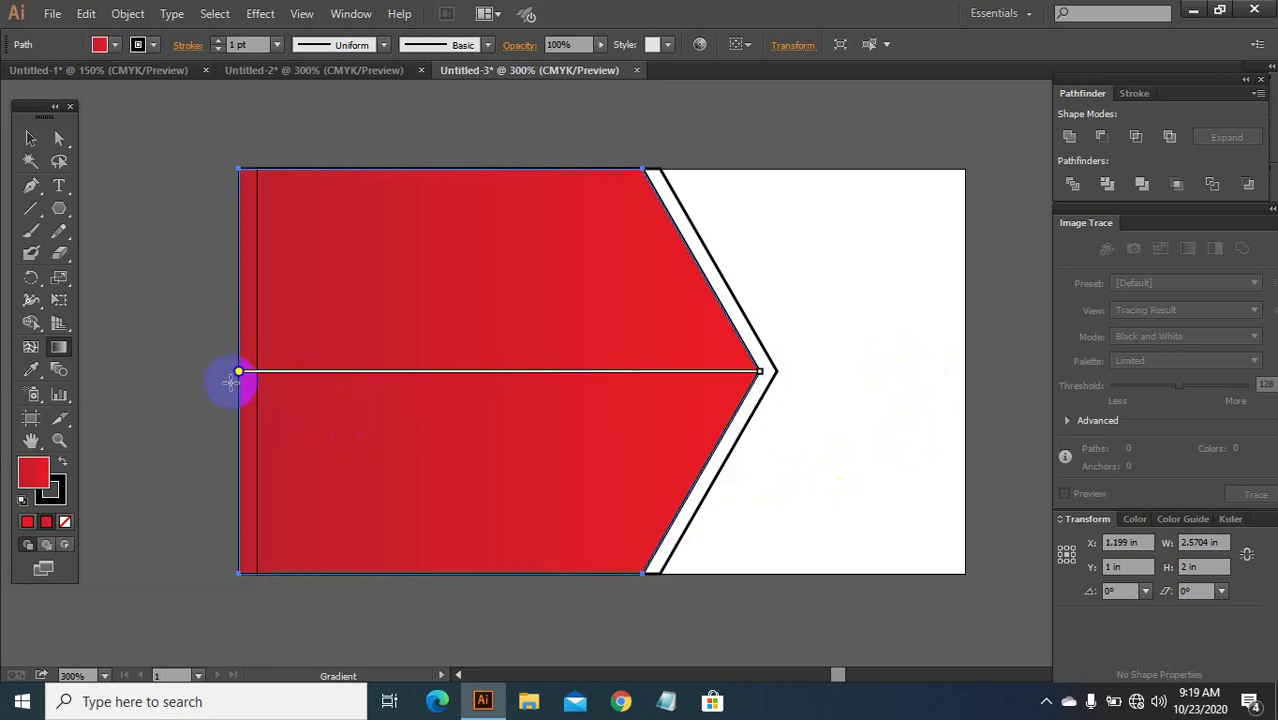
double_click(239, 378)
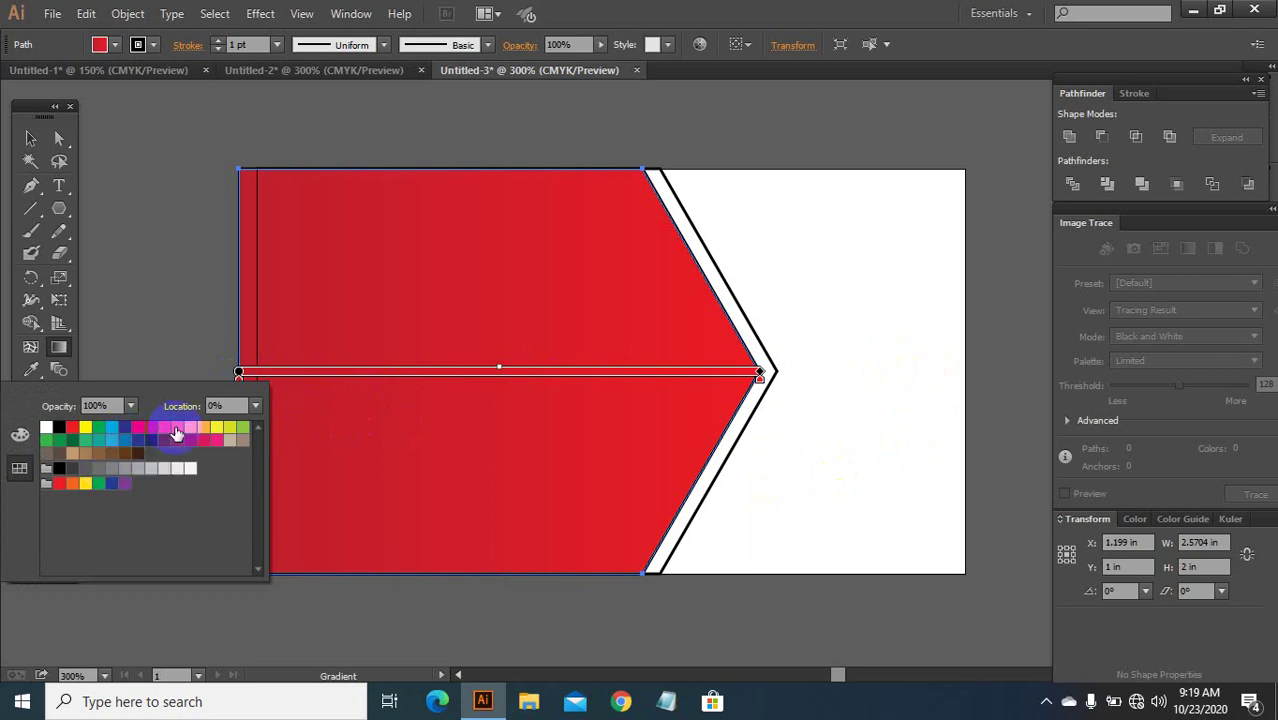
left_click(164, 429)
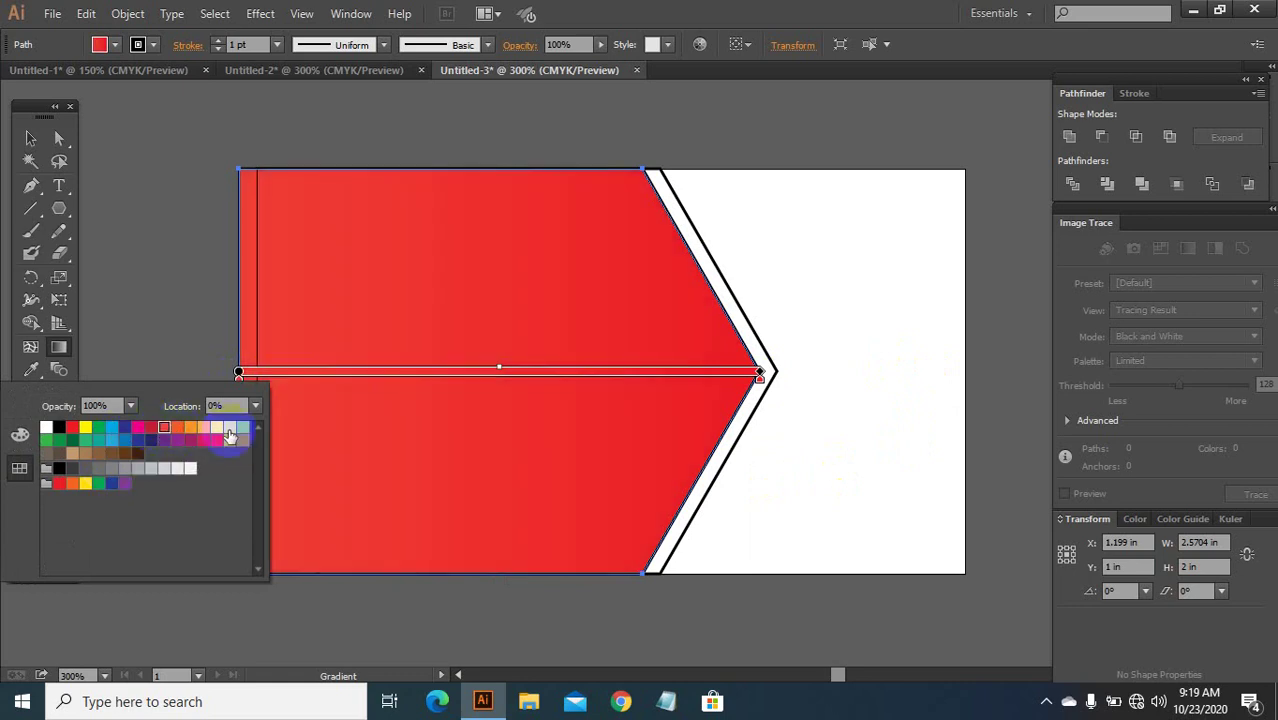
Step: Set the front panel gradient's starting color stop at 0% to dark red and shift its midpoint slightly toward the start
left_click(151, 429)
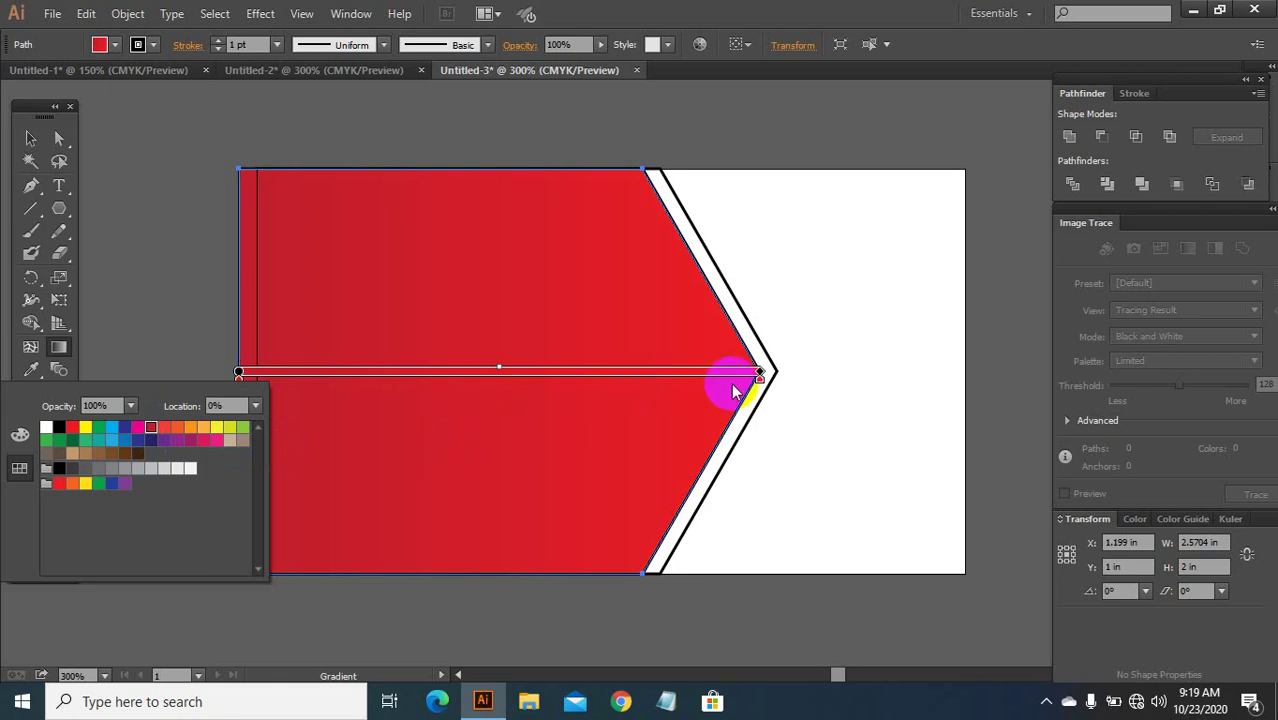
left_click(490, 371)
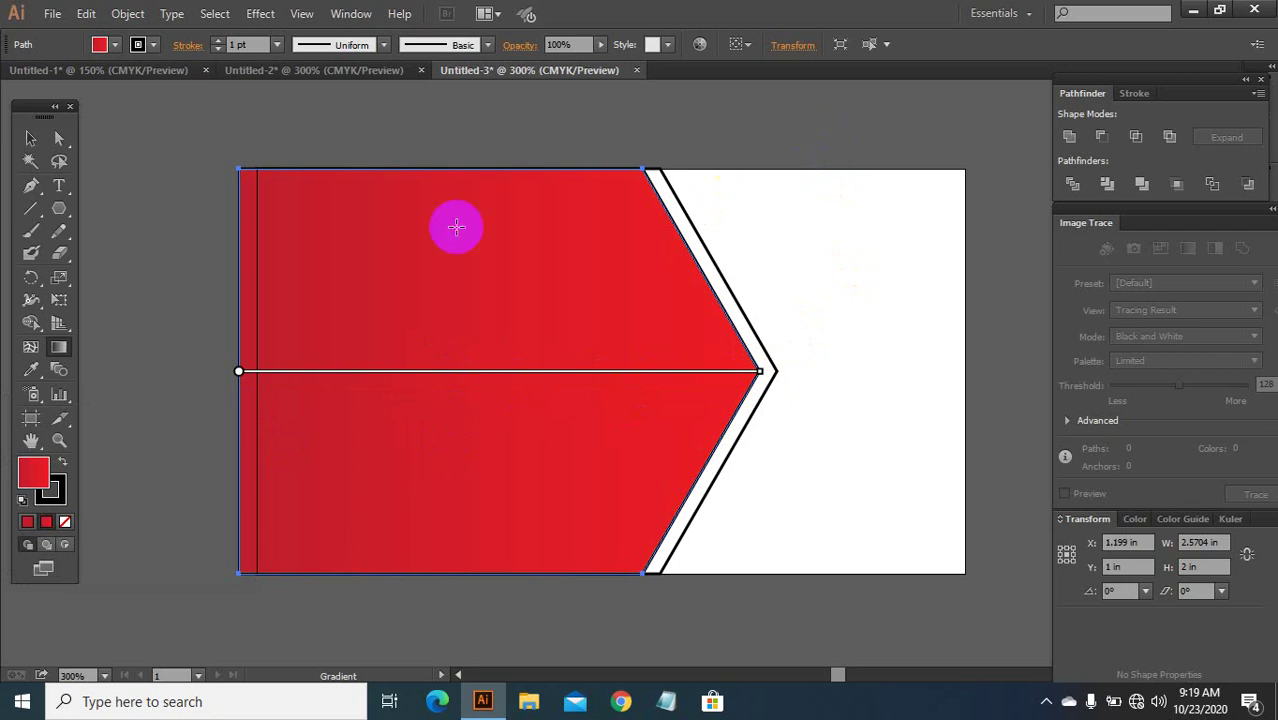
left_click(30, 138)
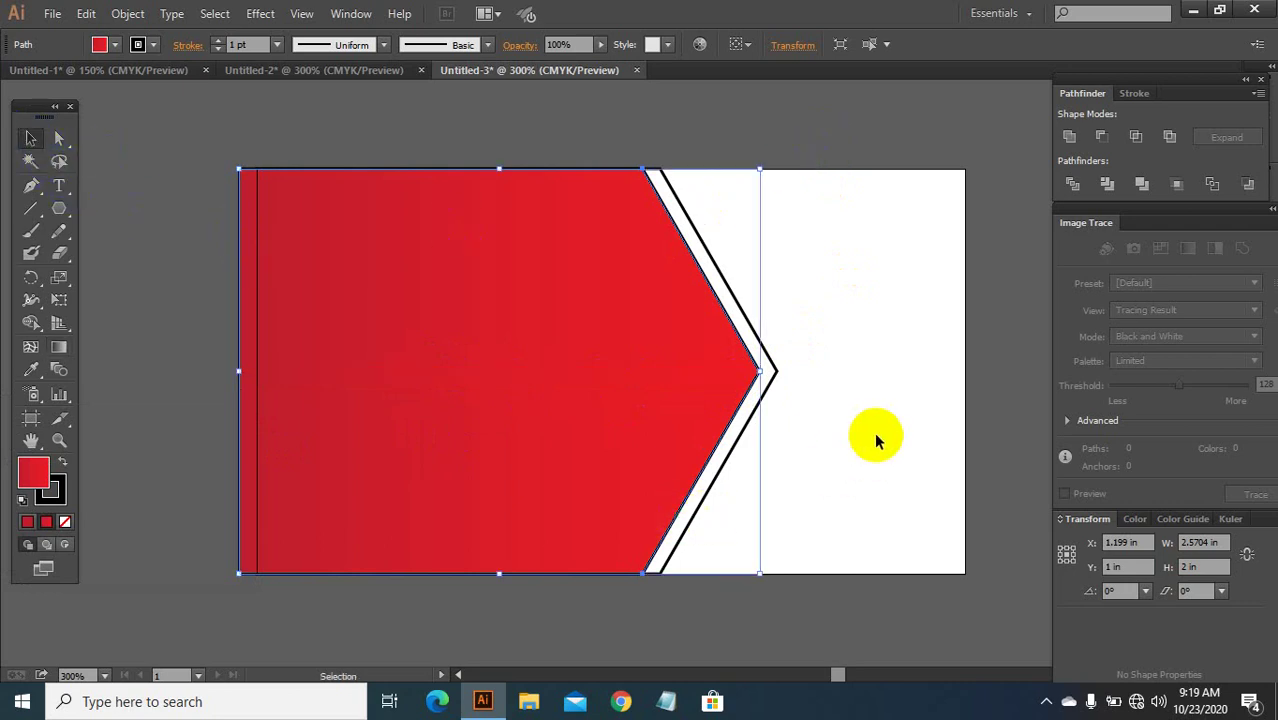
scroll(874, 431, "down", 3)
scroll(873, 428, "up", 2)
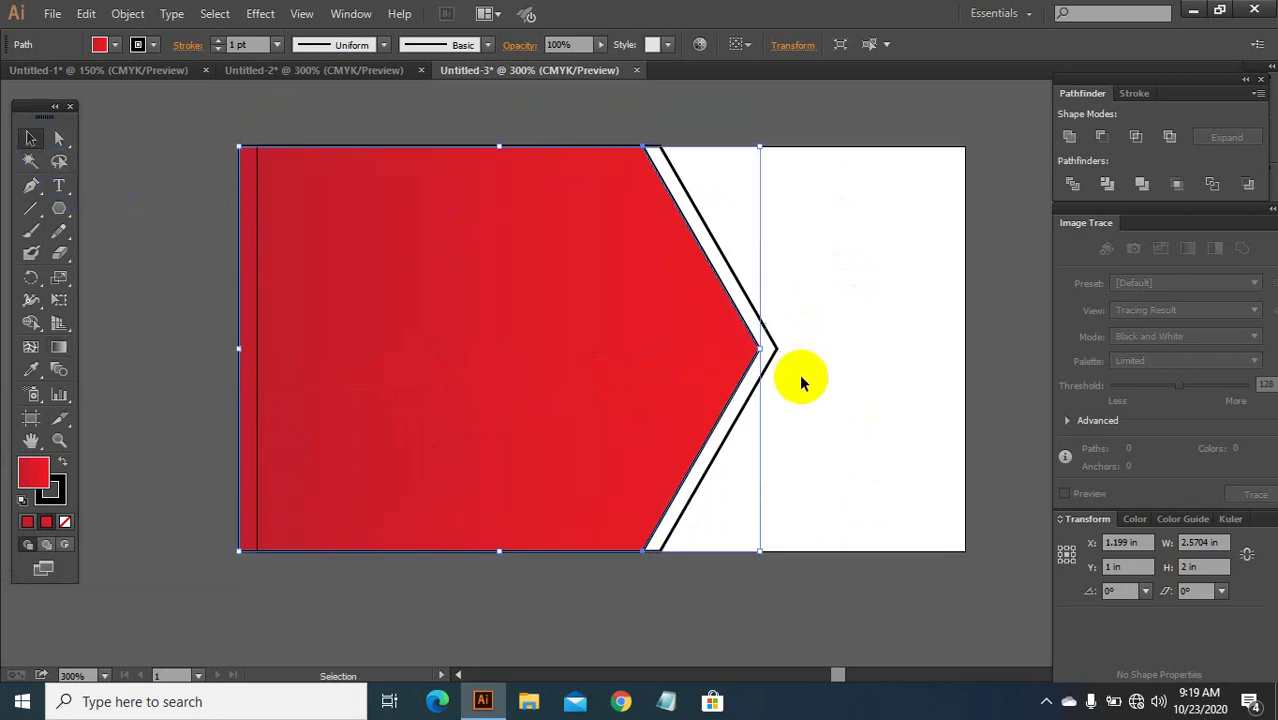
Step: Apply the same linear red gradient to the back arrow-shaped panel
left_click(728, 285)
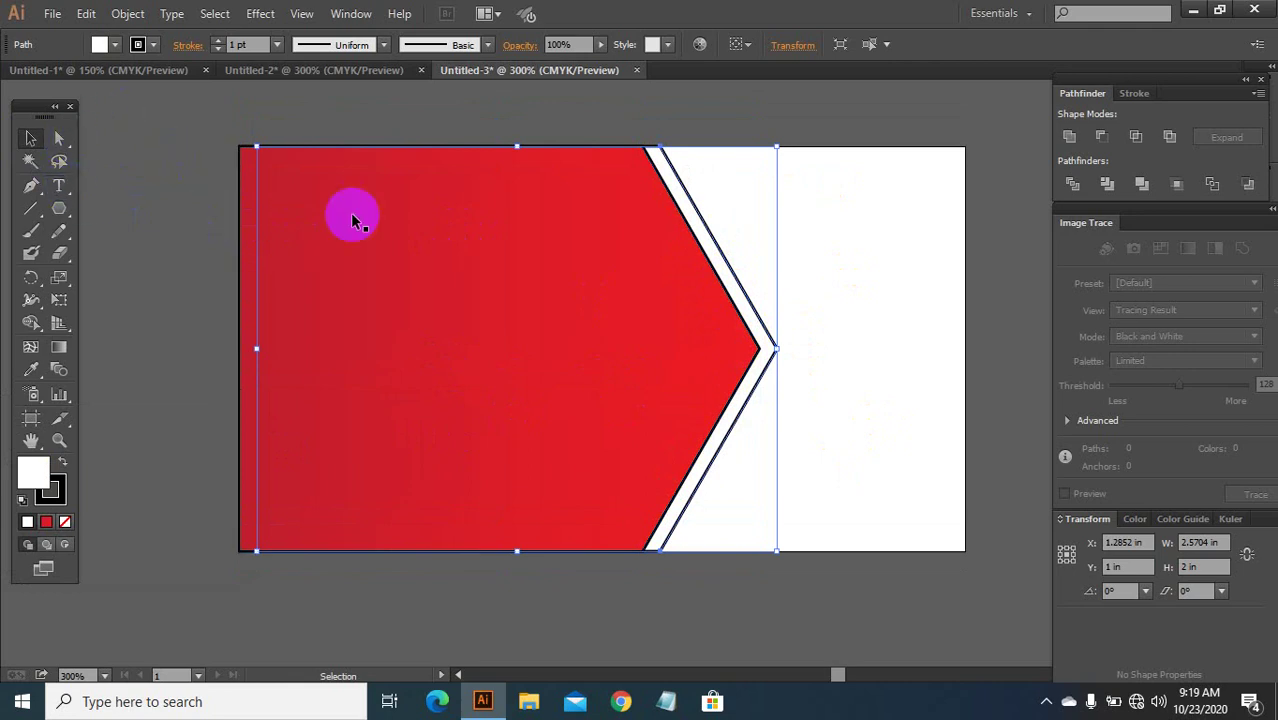
left_click(59, 347)
left_click_drag(767, 344, 543, 367)
left_click(767, 344)
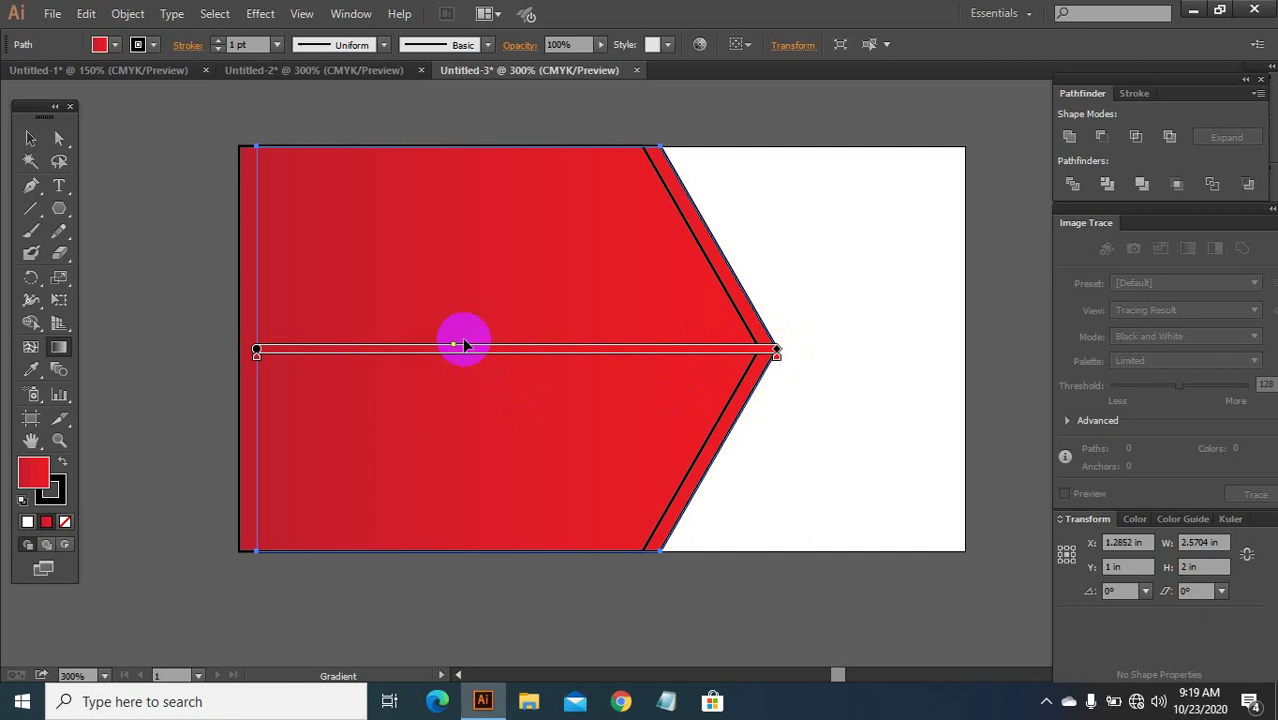
Step: Set the back panel gradient's end color stop at 100% to dark red
double_click(777, 354)
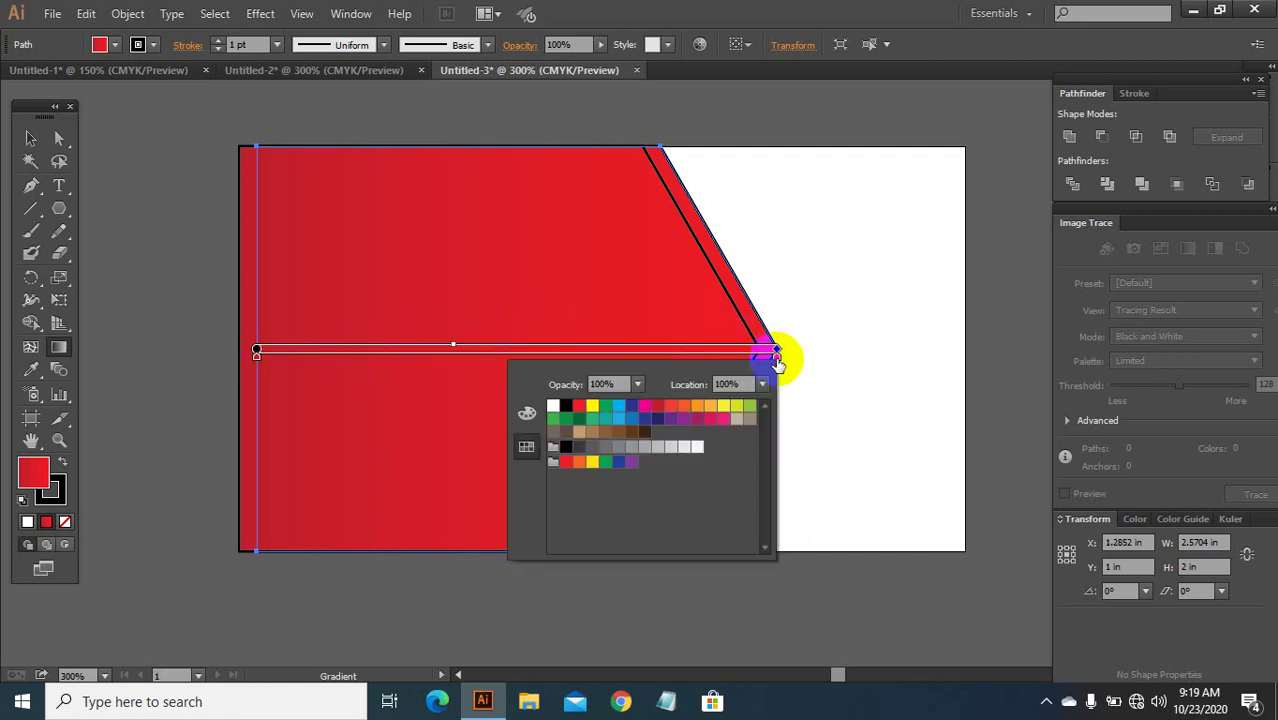
left_click(658, 408)
left_click(279, 350)
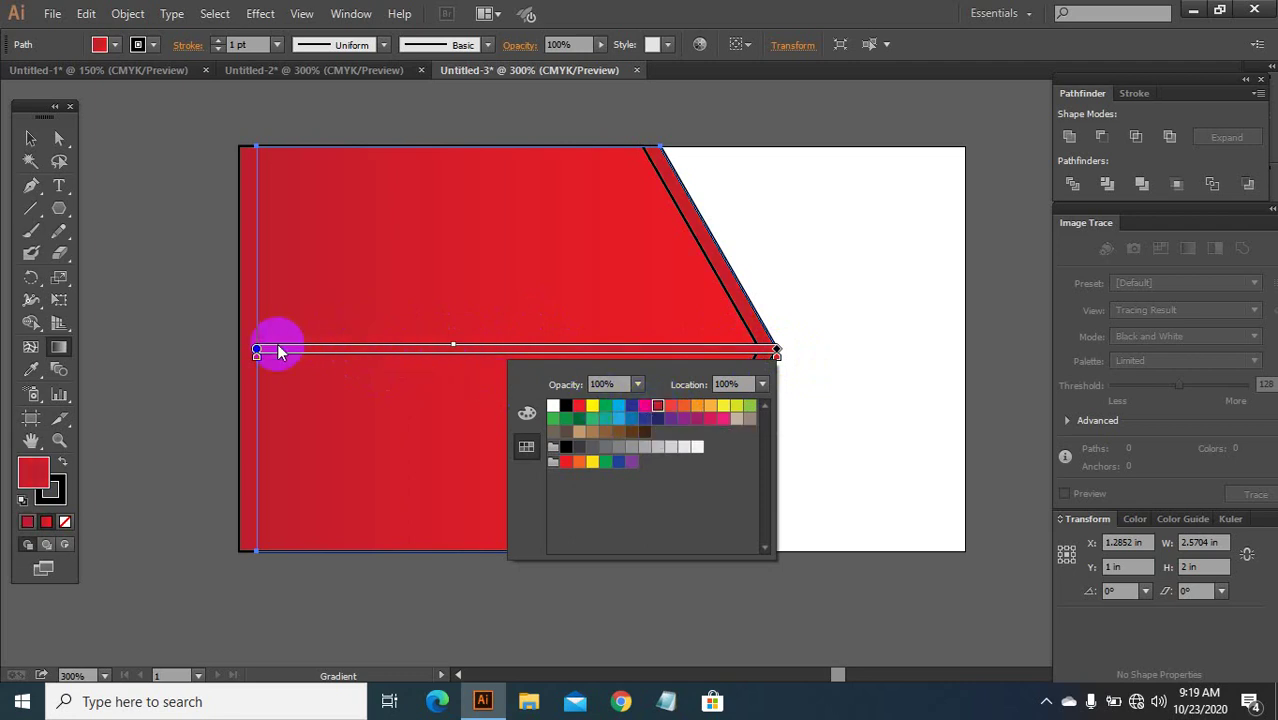
left_click(256, 356)
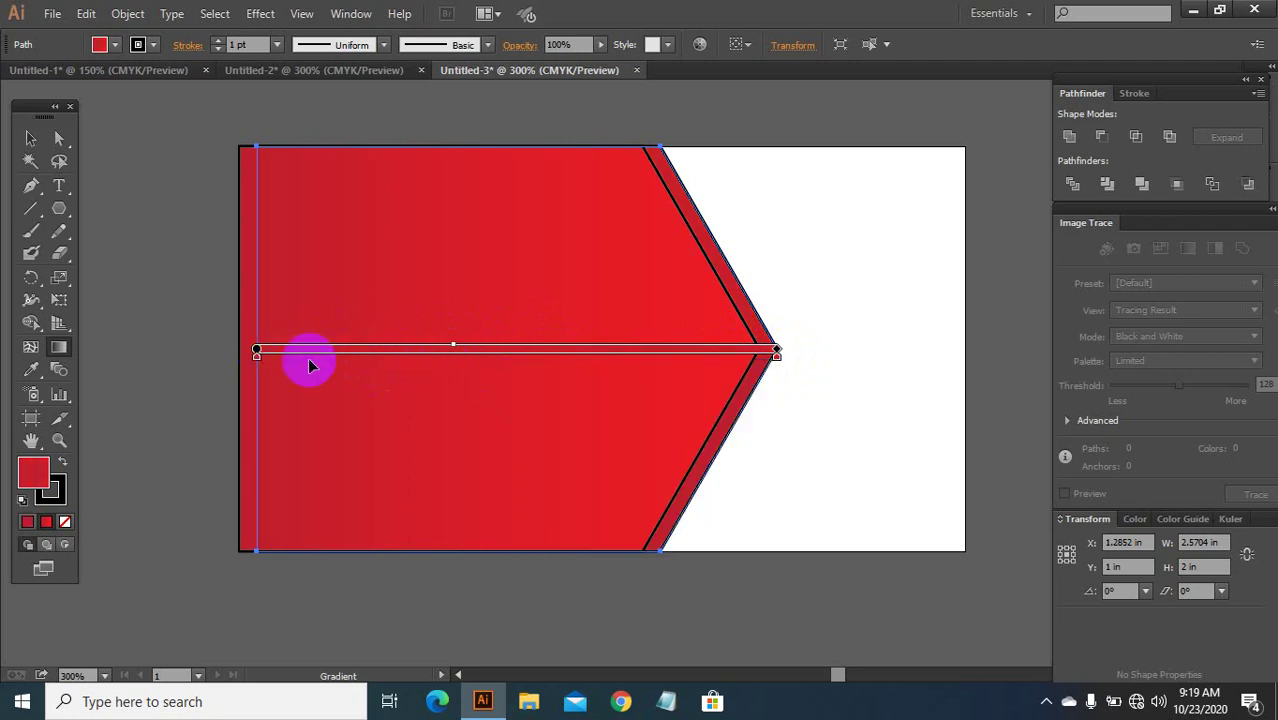
left_click(29, 140)
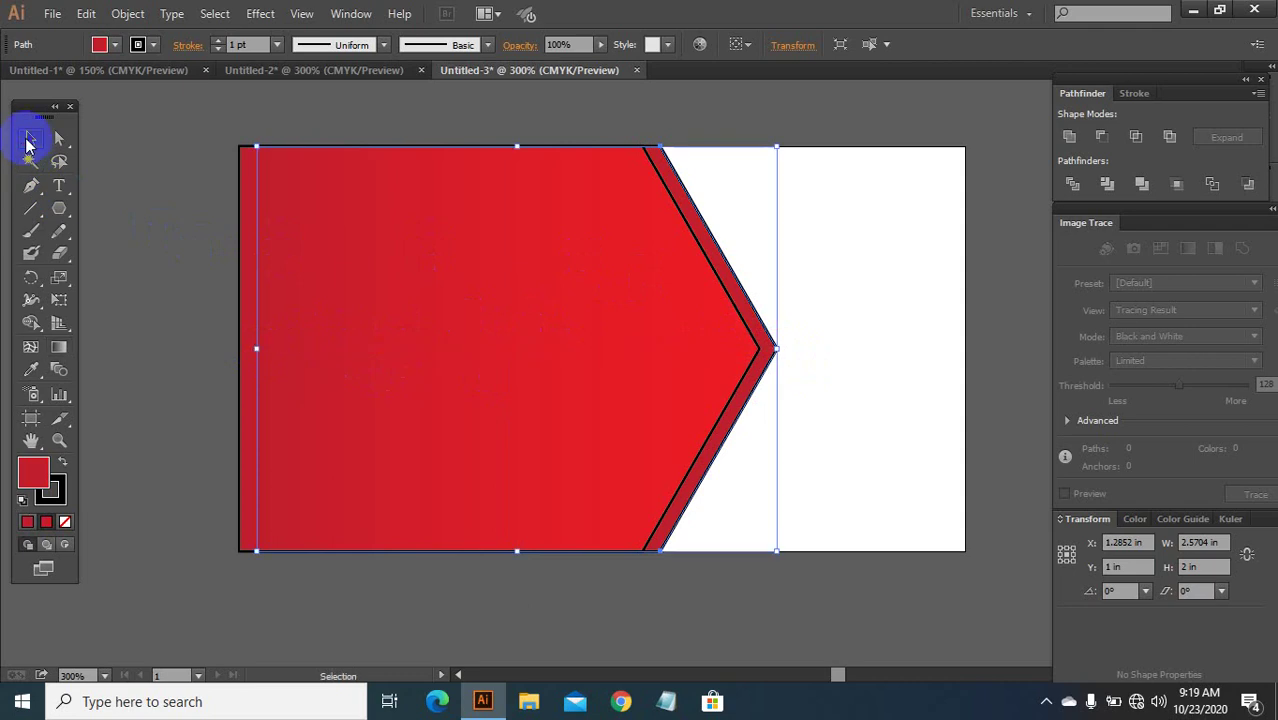
left_click(850, 110)
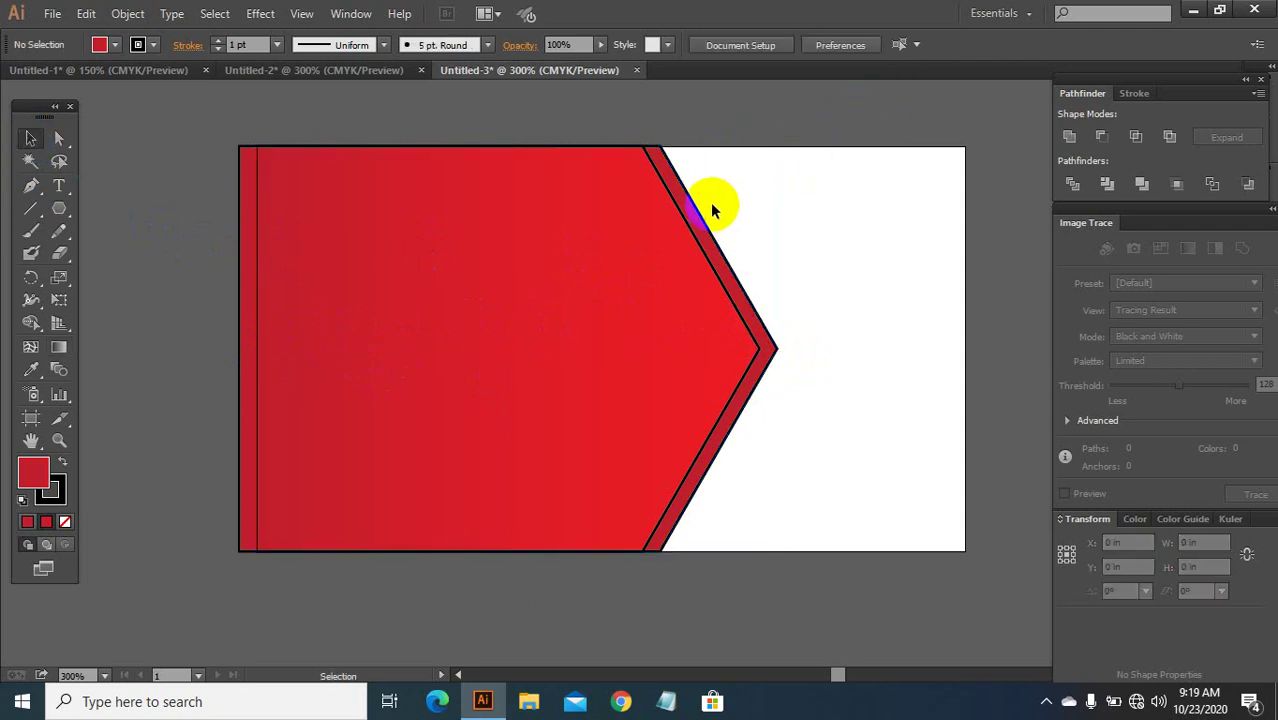
Step: Remove the black outlines from the front and back arrow-shaped panels by reducing each stroke weight to 0 pt
left_click(602, 146)
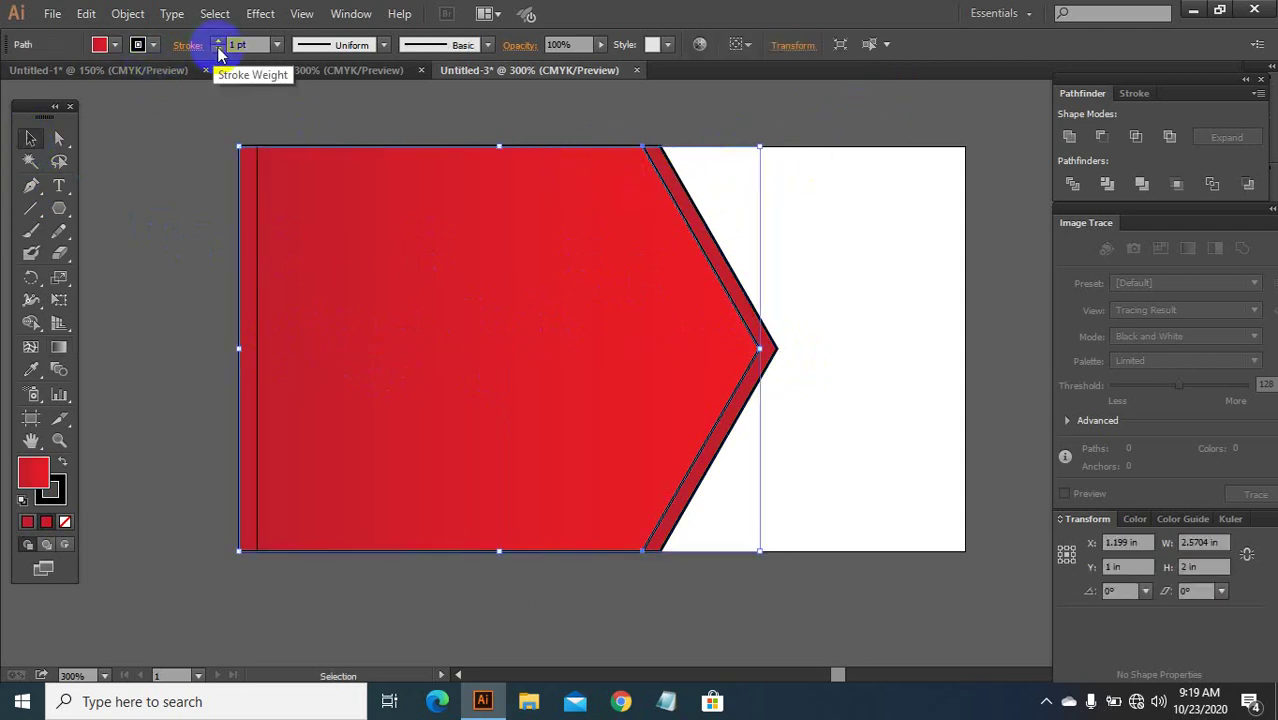
left_click(692, 164)
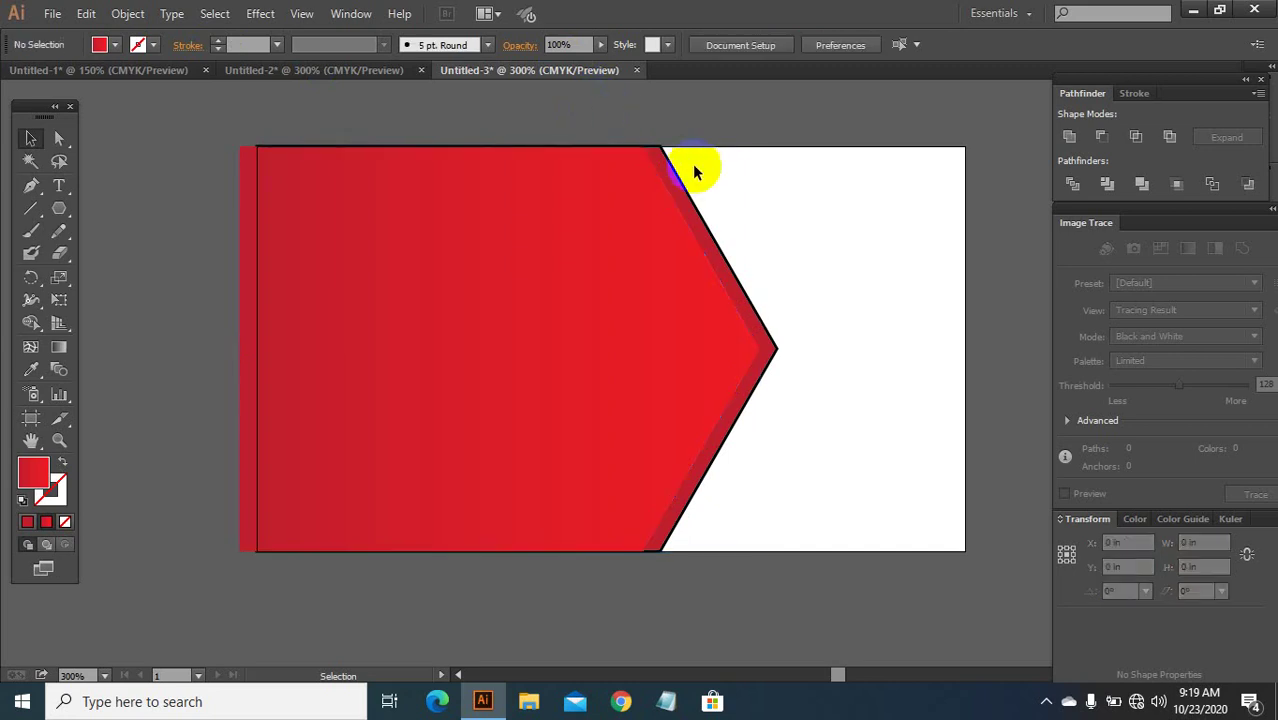
left_click(607, 148)
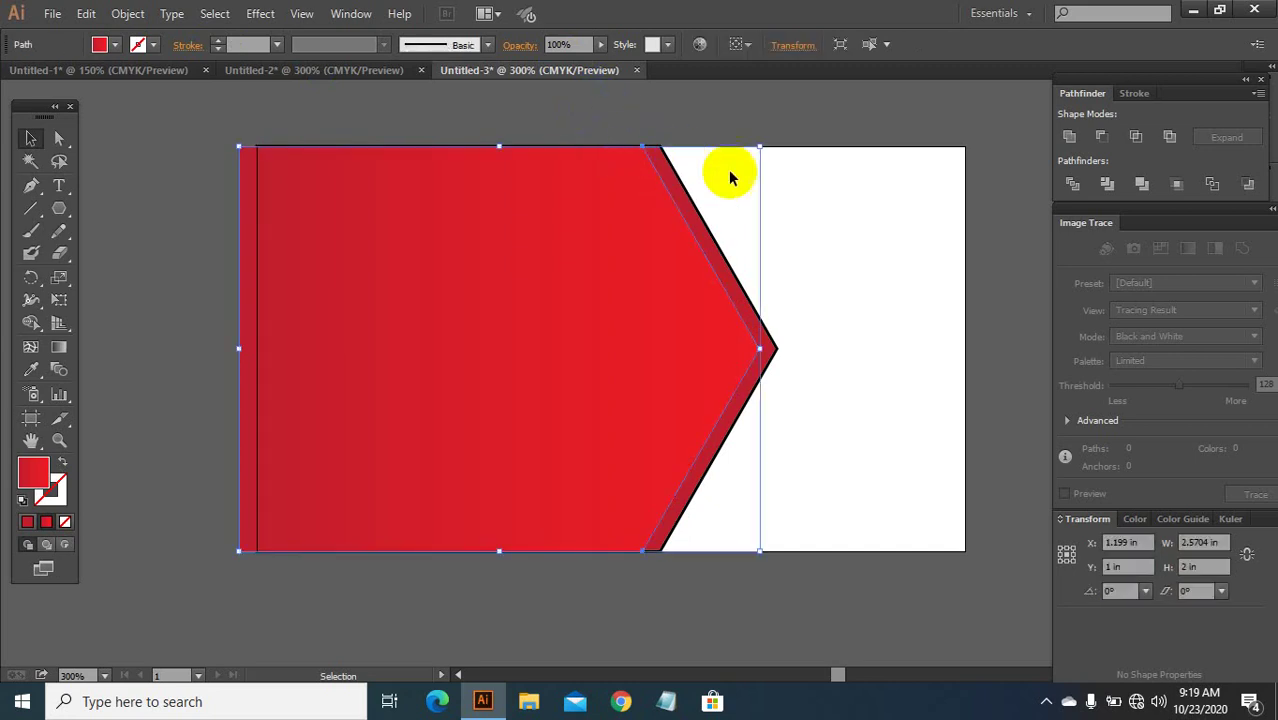
left_click(736, 114)
left_click(631, 176)
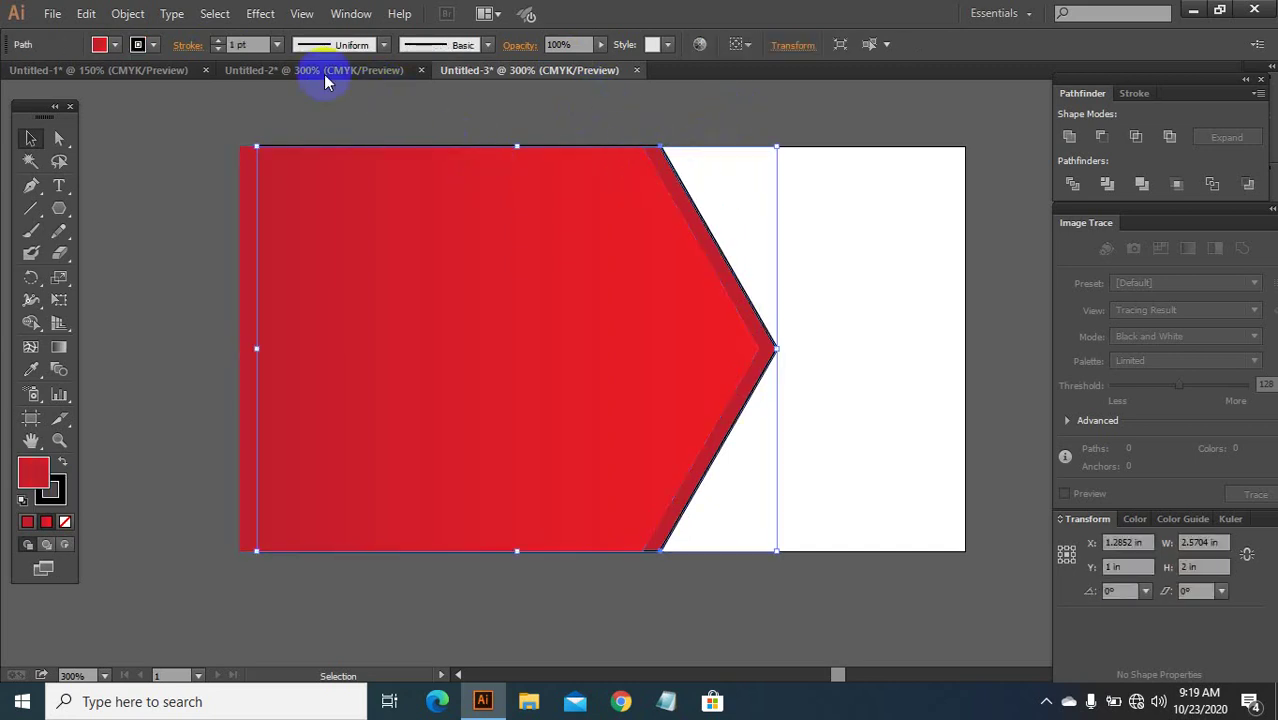
left_click(217, 49)
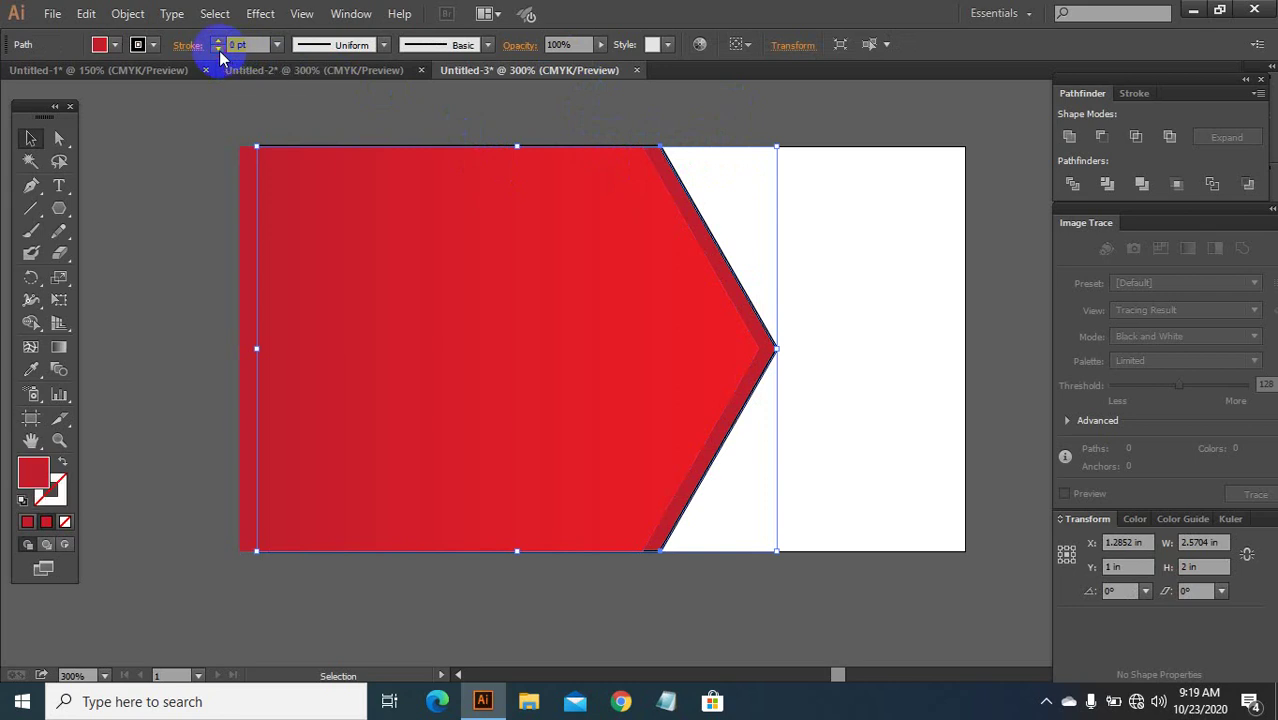
left_click(870, 137)
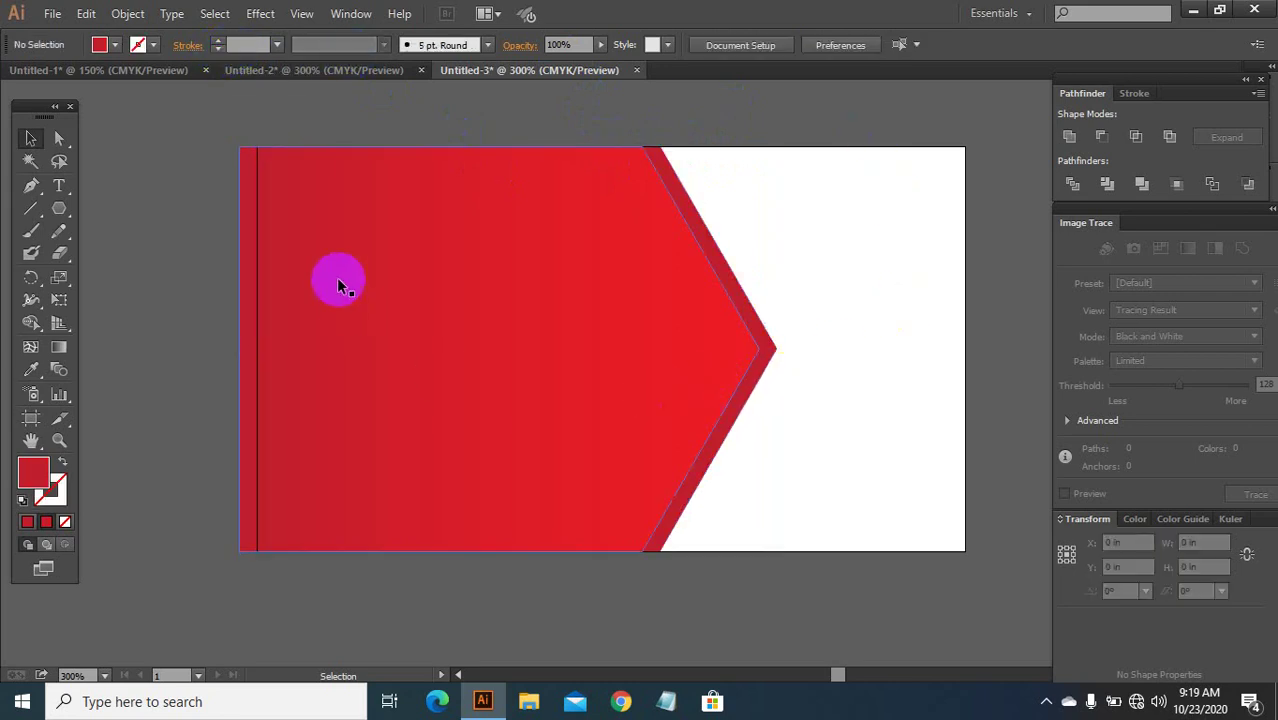
Step: In the Untitled-2 document, move the logo's RK text about 0.04 in left and 0.02 in down
left_click(318, 69)
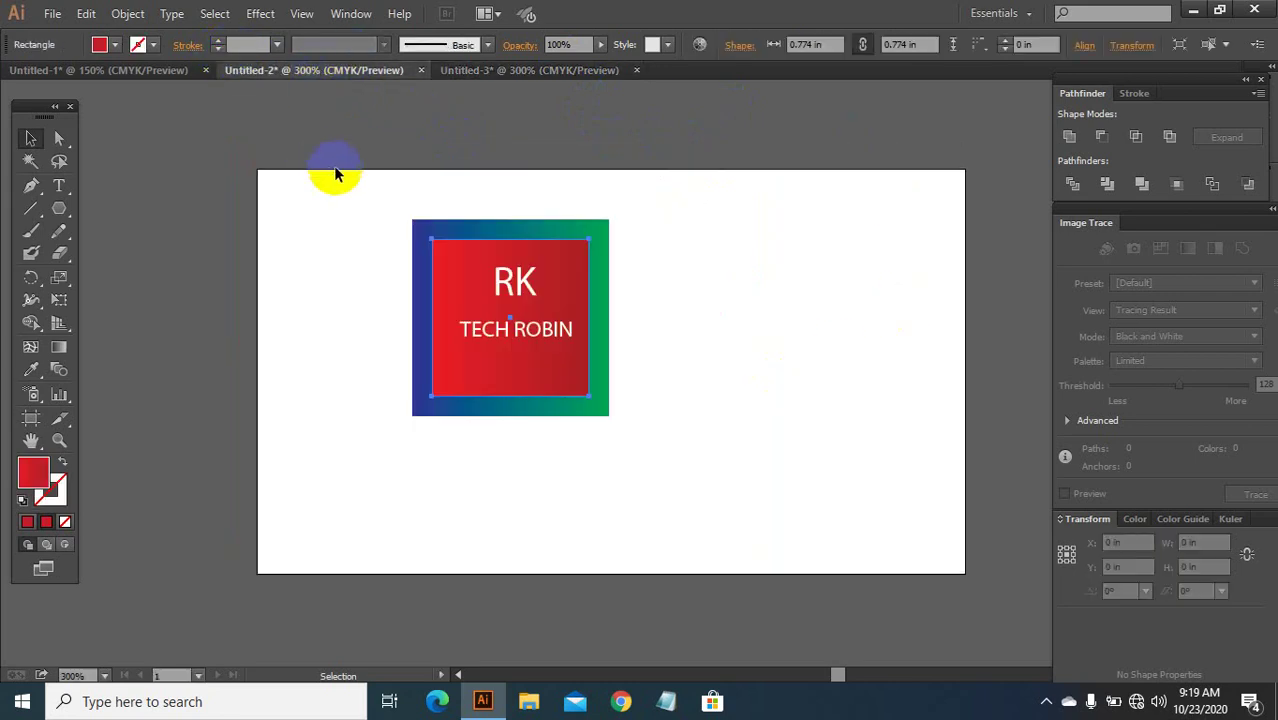
left_click(545, 393)
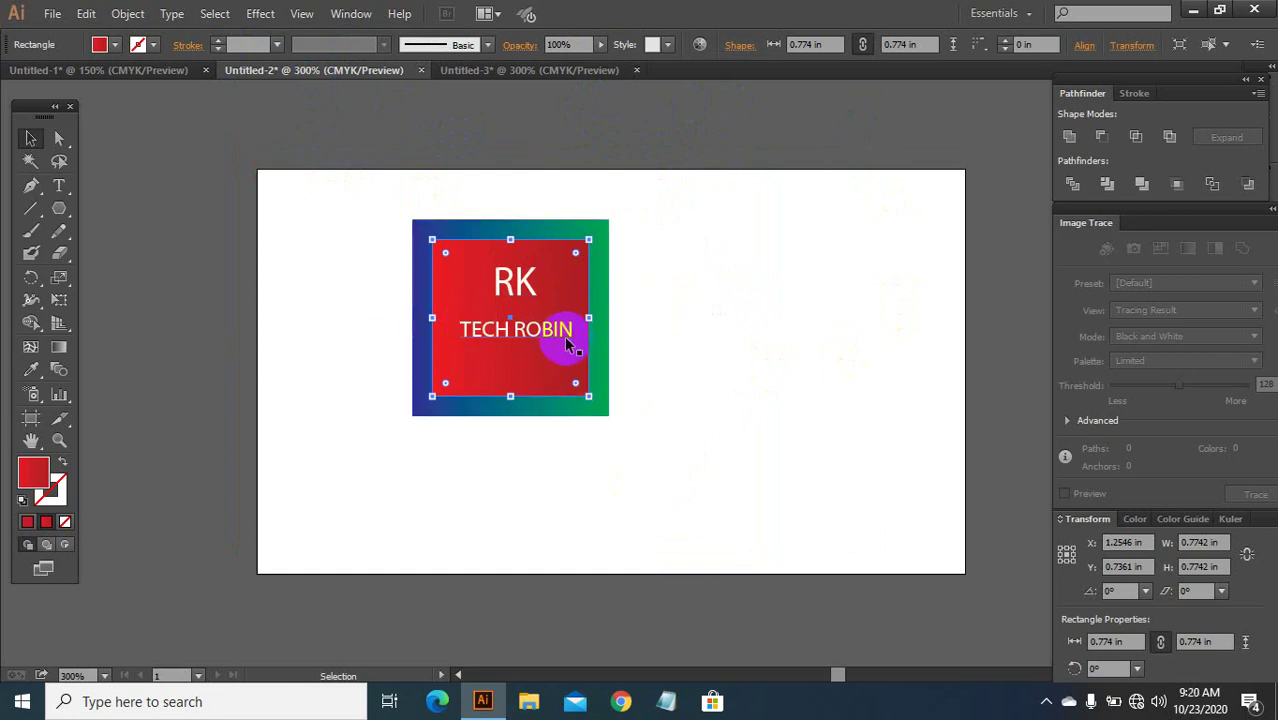
left_click_drag(517, 287, 509, 286)
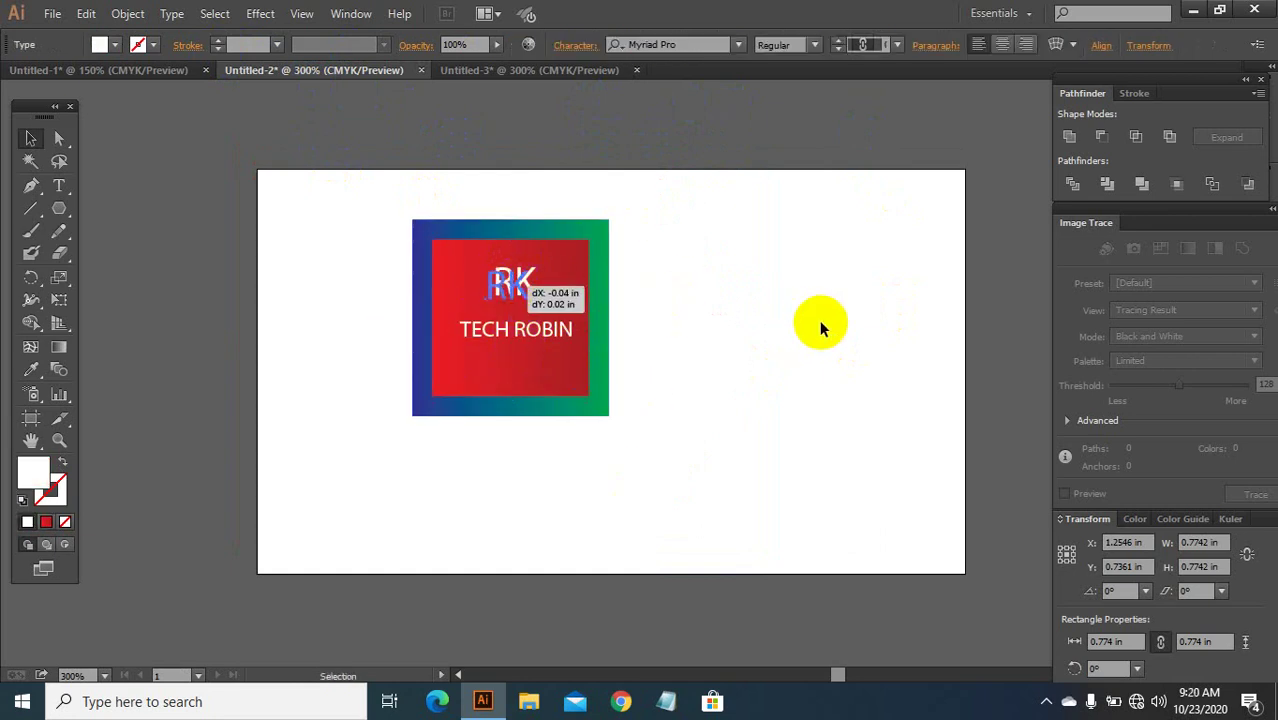
left_click(328, 242)
Step: Bring the complete RK TECH ROBIN square logo from Untitled-2 into Untitled-3 and place it on the red panel
left_click_drag(370, 215, 705, 465)
left_click_drag(524, 327, 561, 190)
left_click_drag(473, 311, 486, 314)
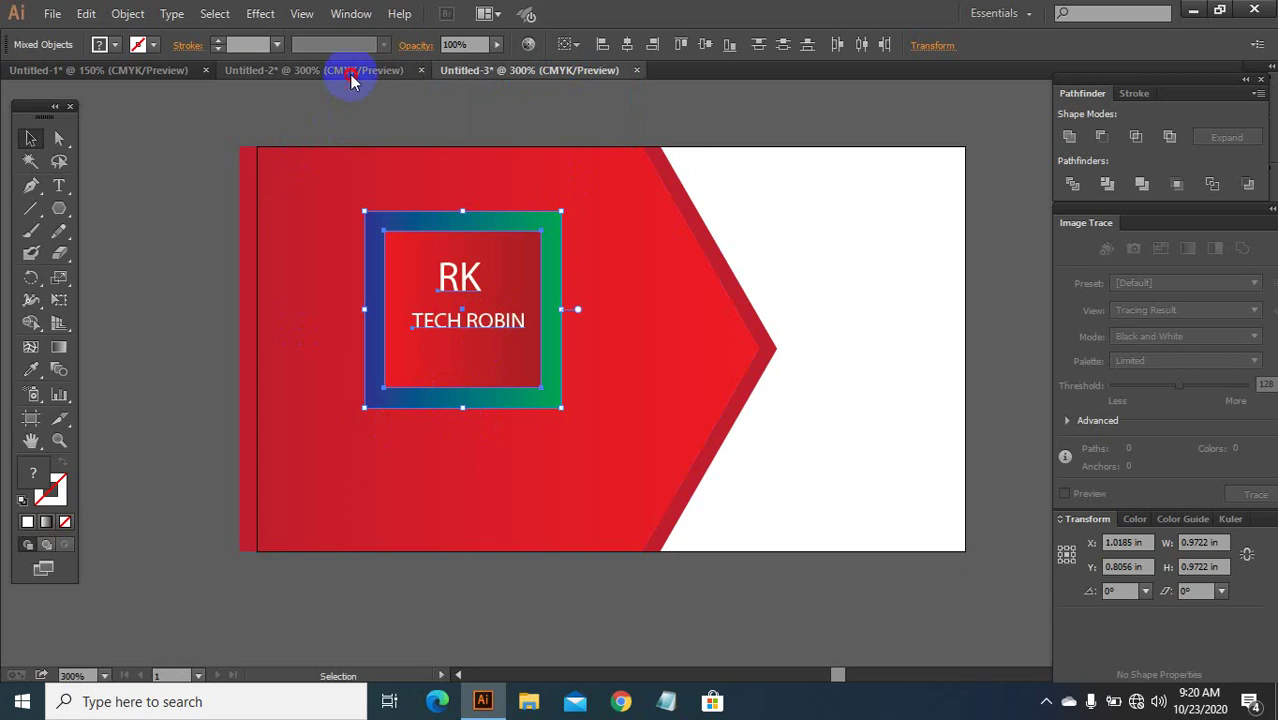
left_click(354, 71)
left_click(547, 70)
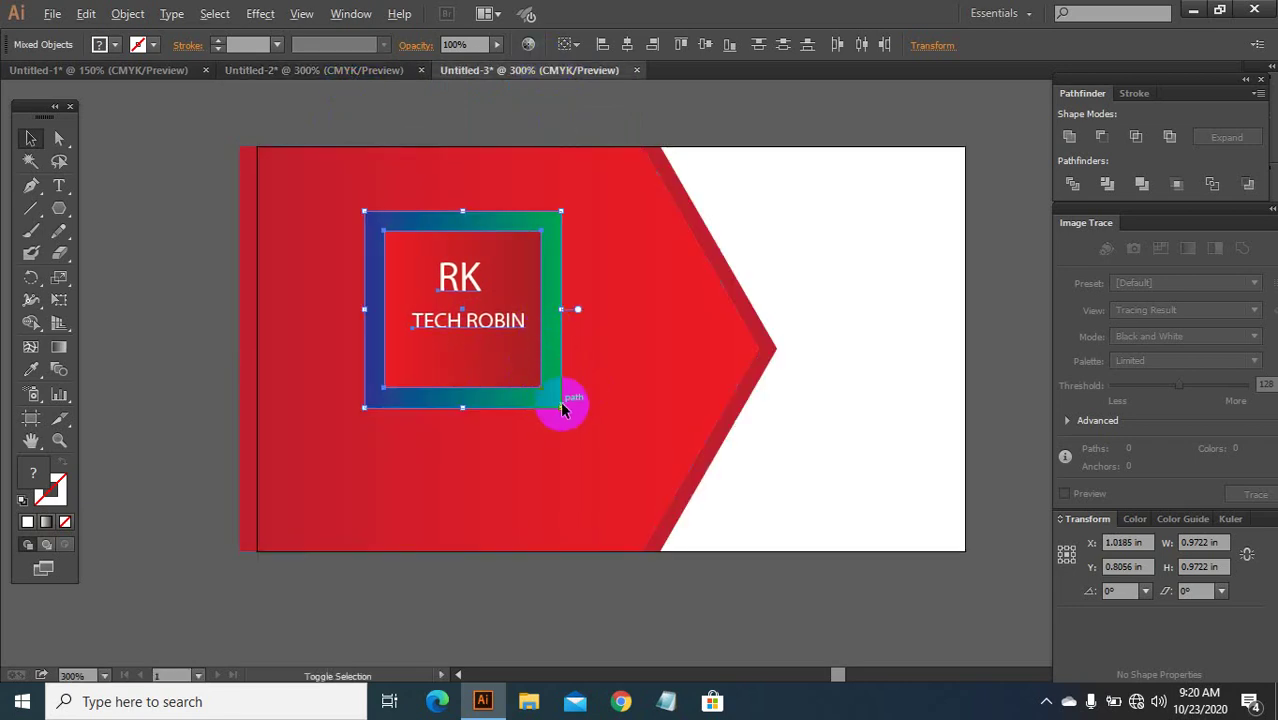
Step: Scale the logo down proportionally to about 0.51 in square and place it near the upper middle of the red panel
left_click_drag(563, 408, 515, 360)
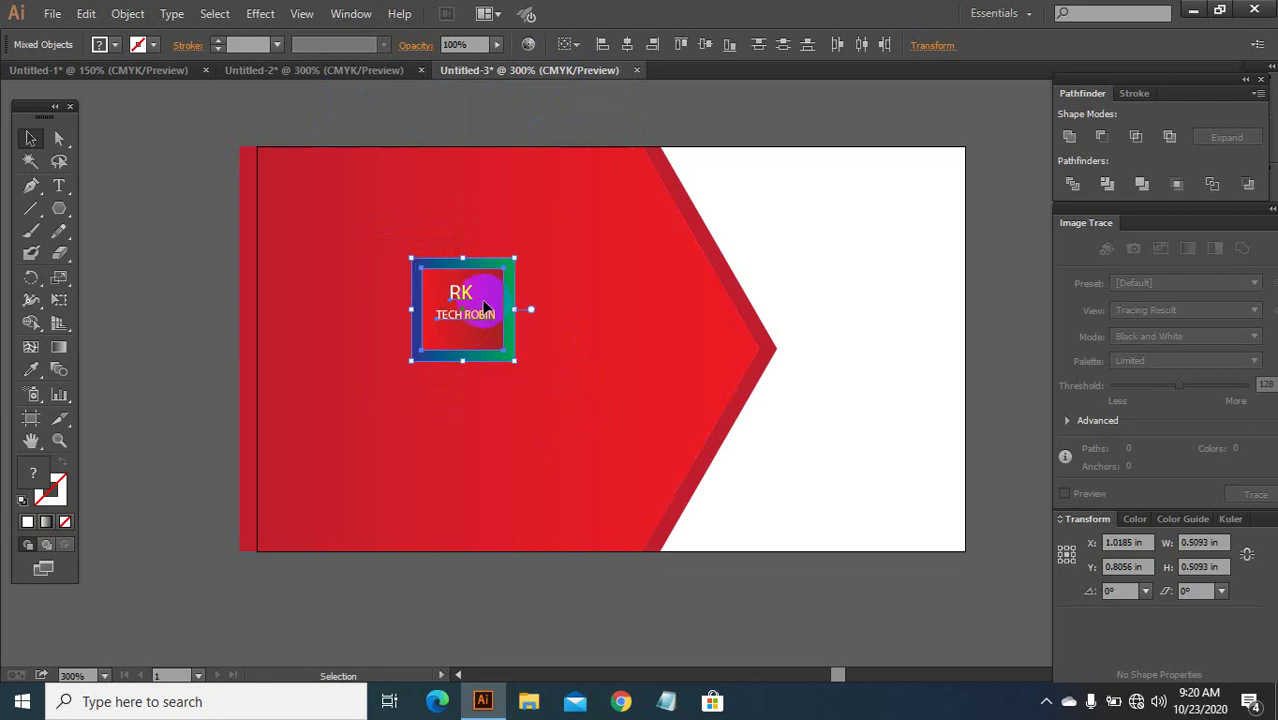
left_click_drag(497, 286, 510, 235)
left_click_drag(478, 226, 469, 217)
left_click(747, 120)
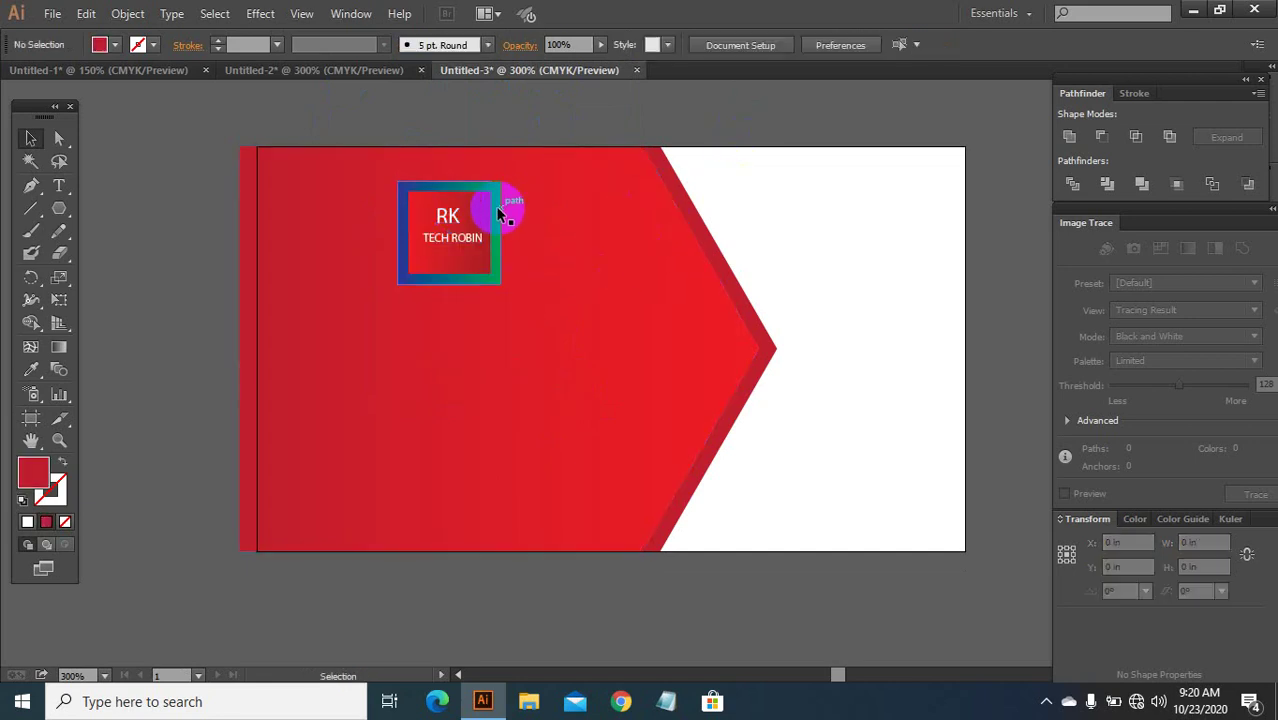
Step: Match the logo's outer square fill to the front panel's red gradient with the Eyedropper
left_click(495, 212)
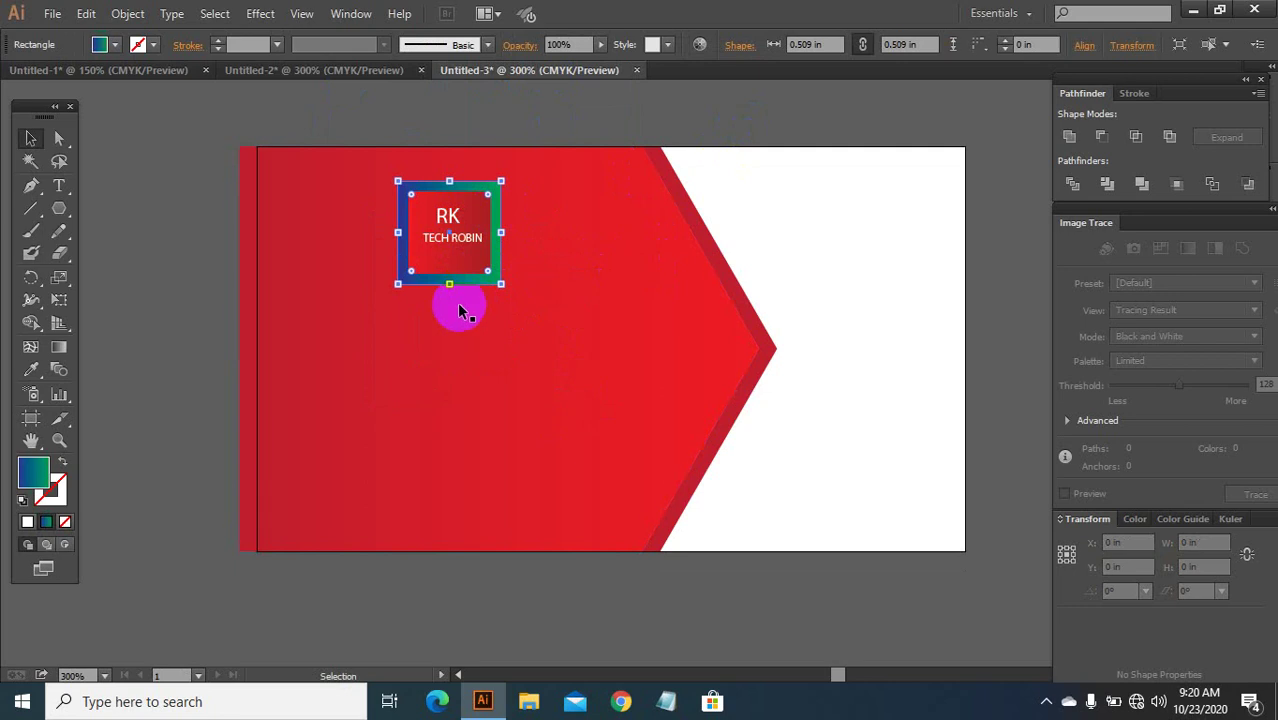
left_click(29, 373)
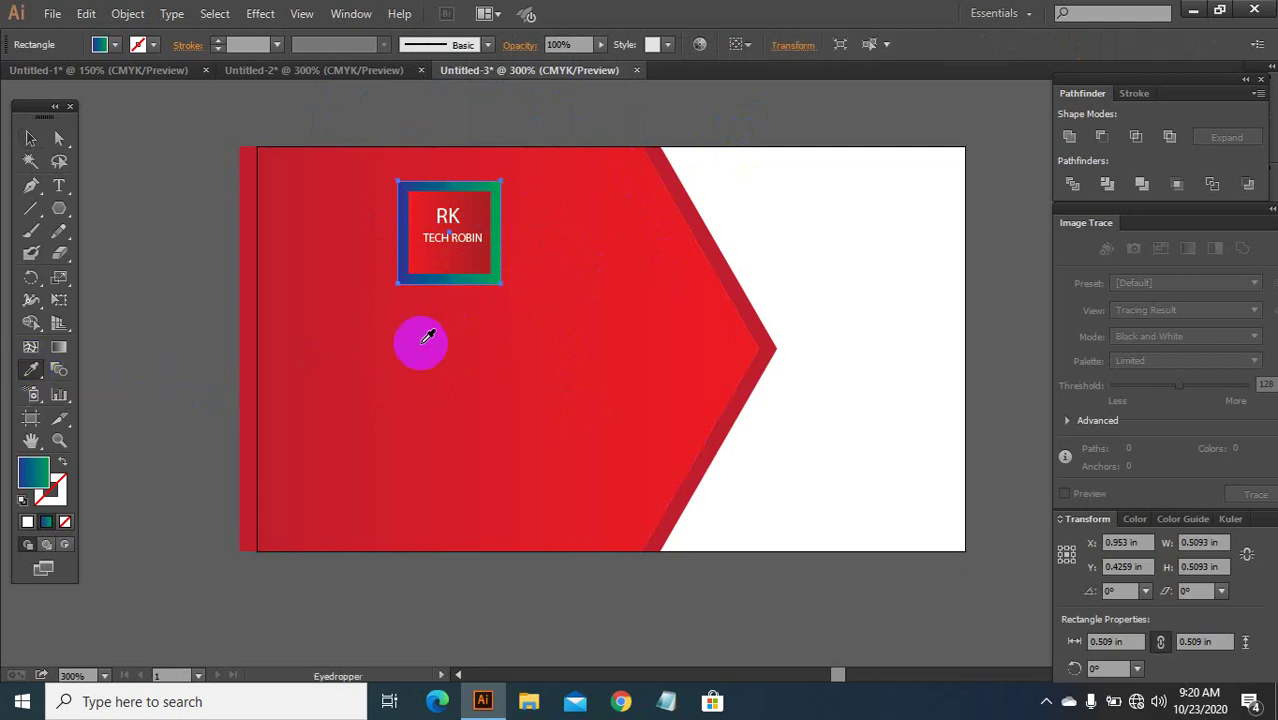
left_click(457, 250)
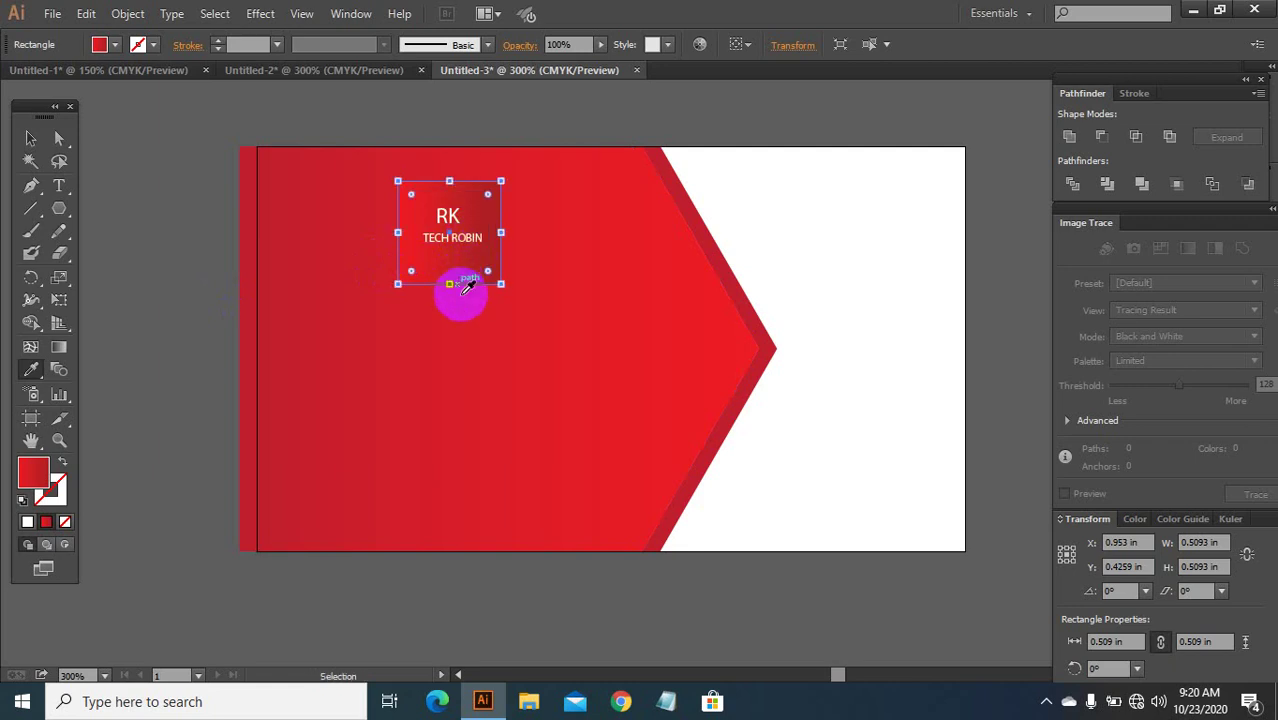
key("ctrl+z")
left_click(672, 293)
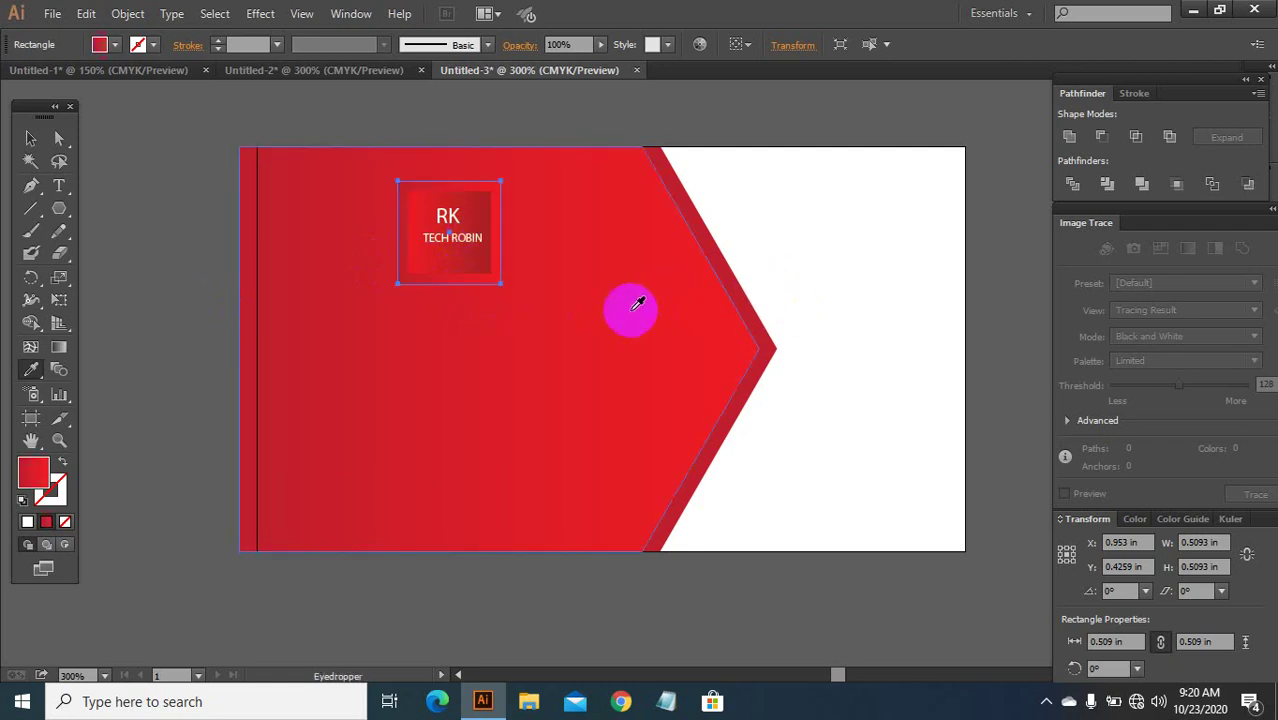
left_click(31, 138)
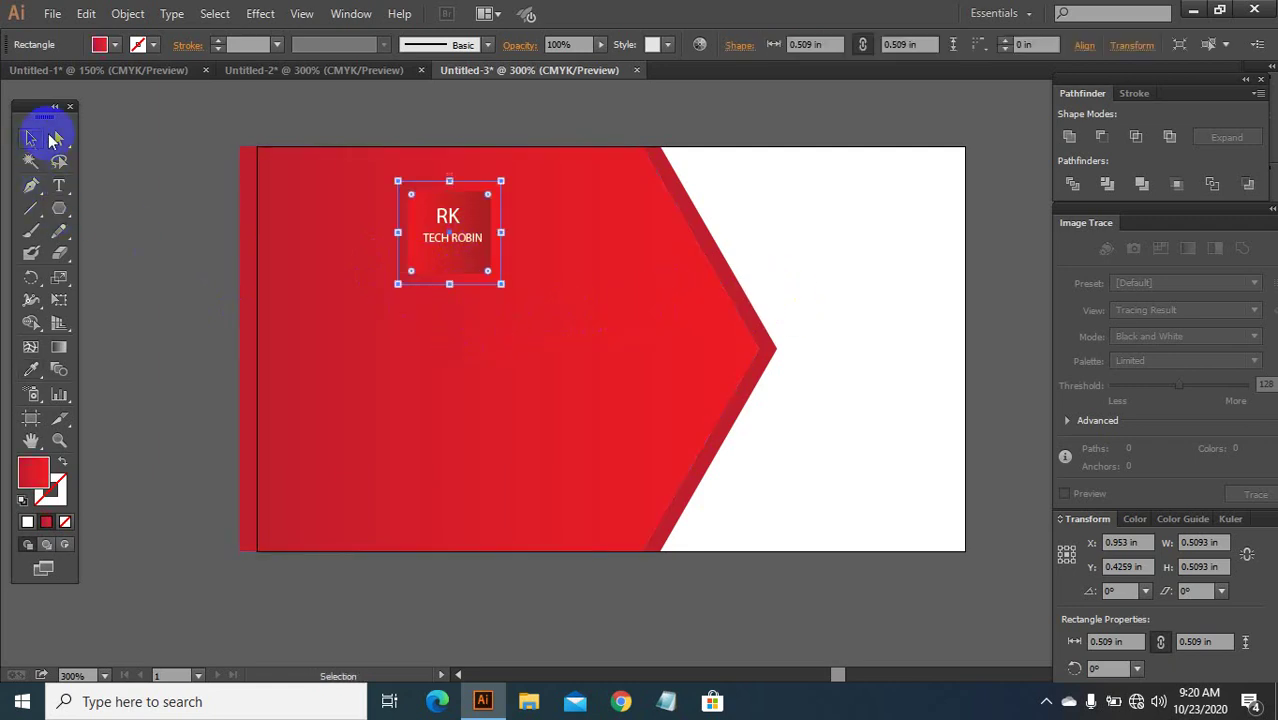
left_click(765, 104)
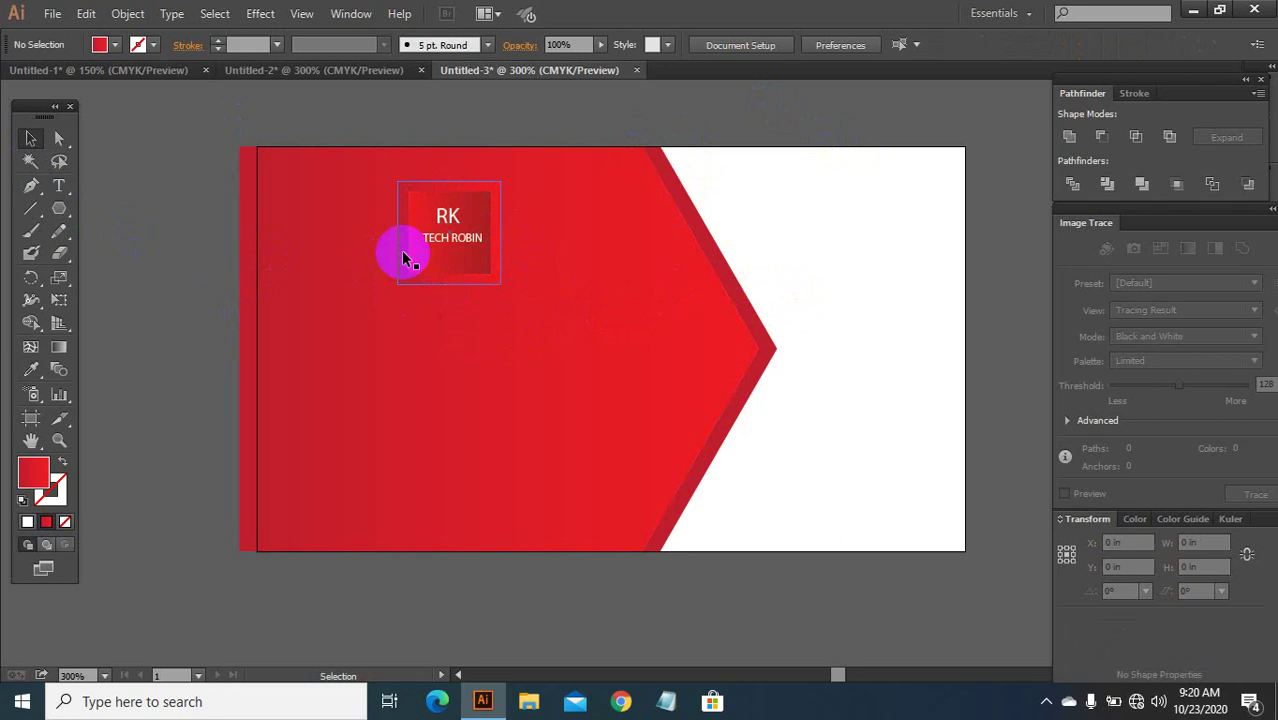
Step: Redraw the logo's inner square gradient horizontally so that it extends a little past both sides of the square
left_click(458, 270)
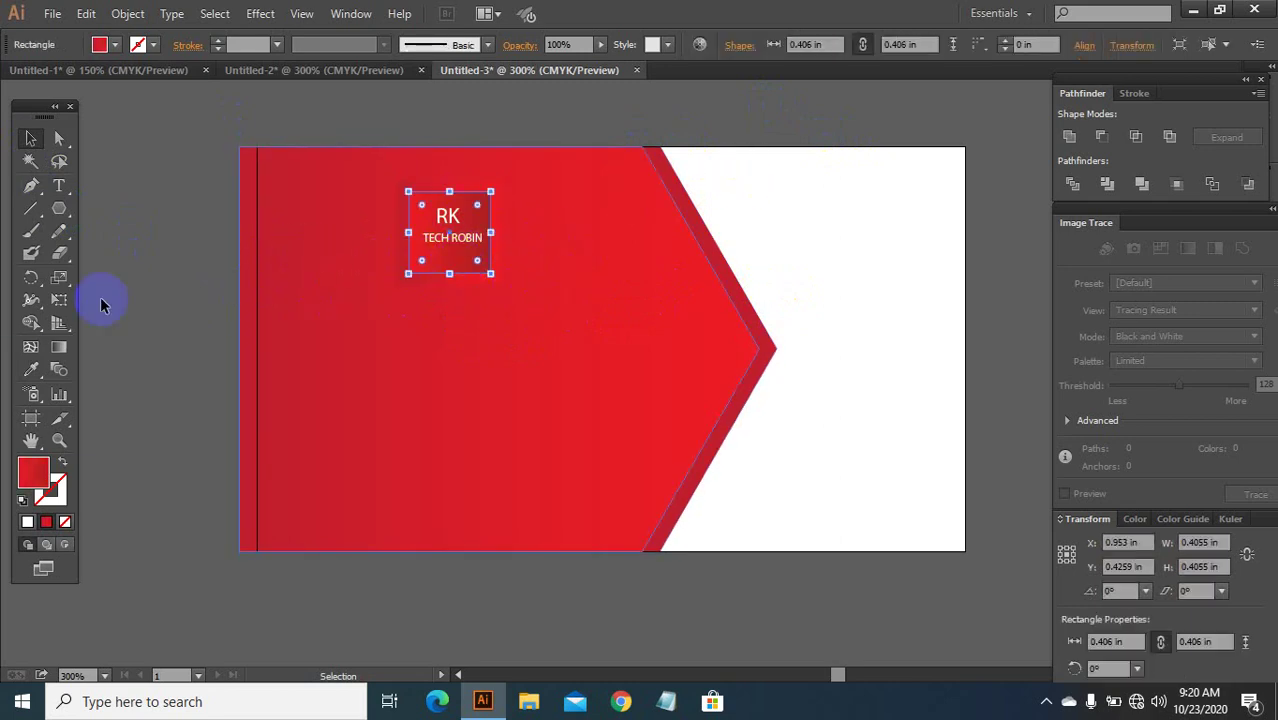
left_click(69, 349)
mouse_move(419, 243)
left_mouse_down()
mouse_move(248, 242)
mouse_move(590, 234)
left_mouse_up()
mouse_move(499, 245)
left_mouse_down()
mouse_move(445, 250)
mouse_move(502, 234)
mouse_move(578, 237)
mouse_move(400, 240)
left_mouse_up()
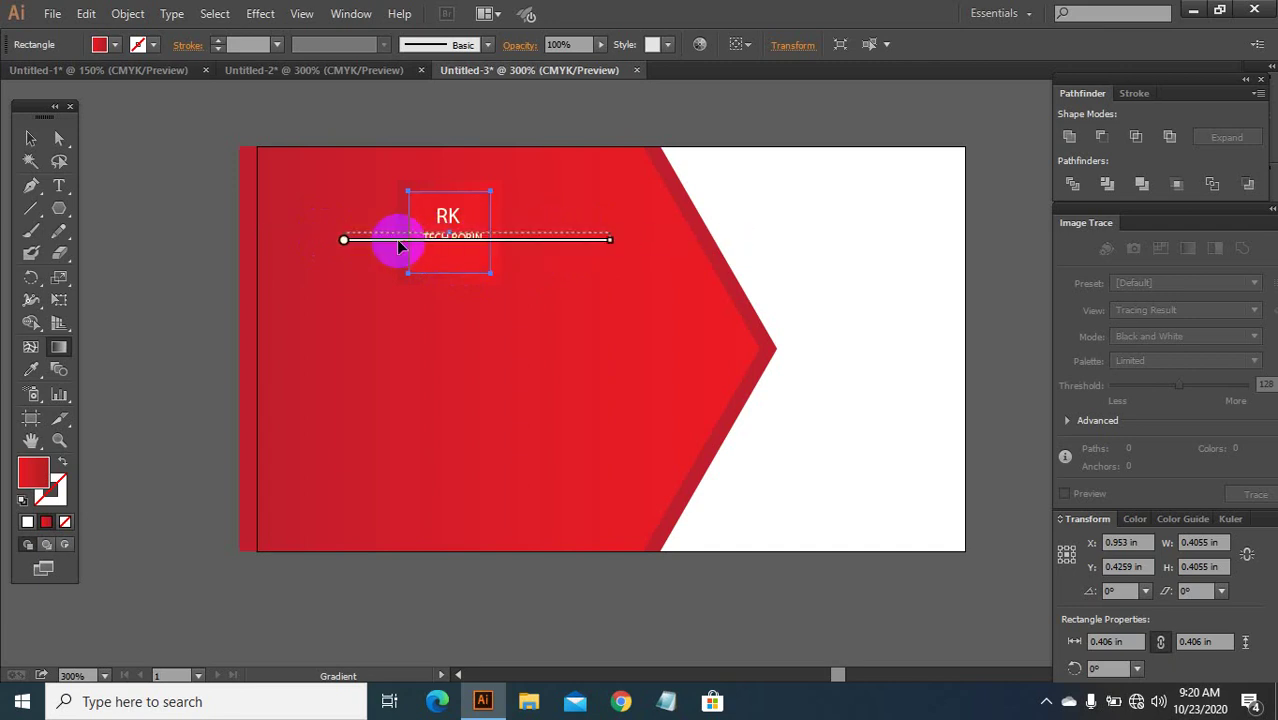
left_click_drag(602, 233, 488, 235)
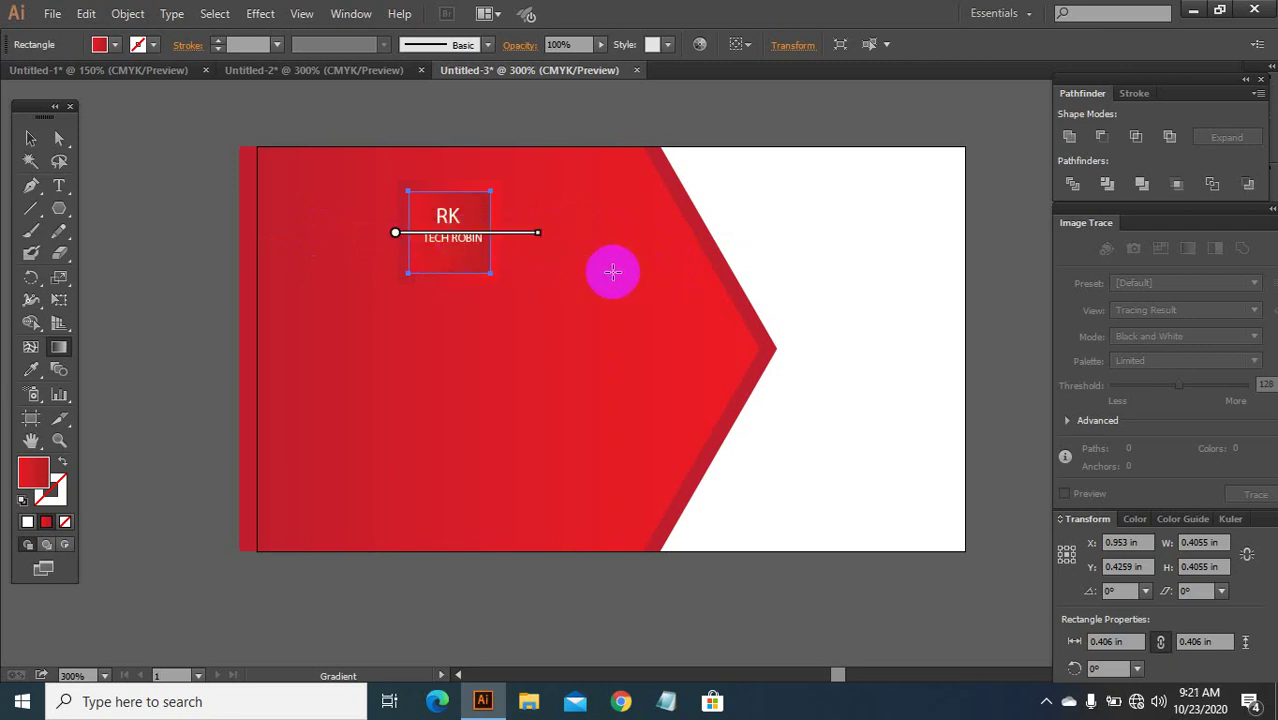
left_click(28, 145)
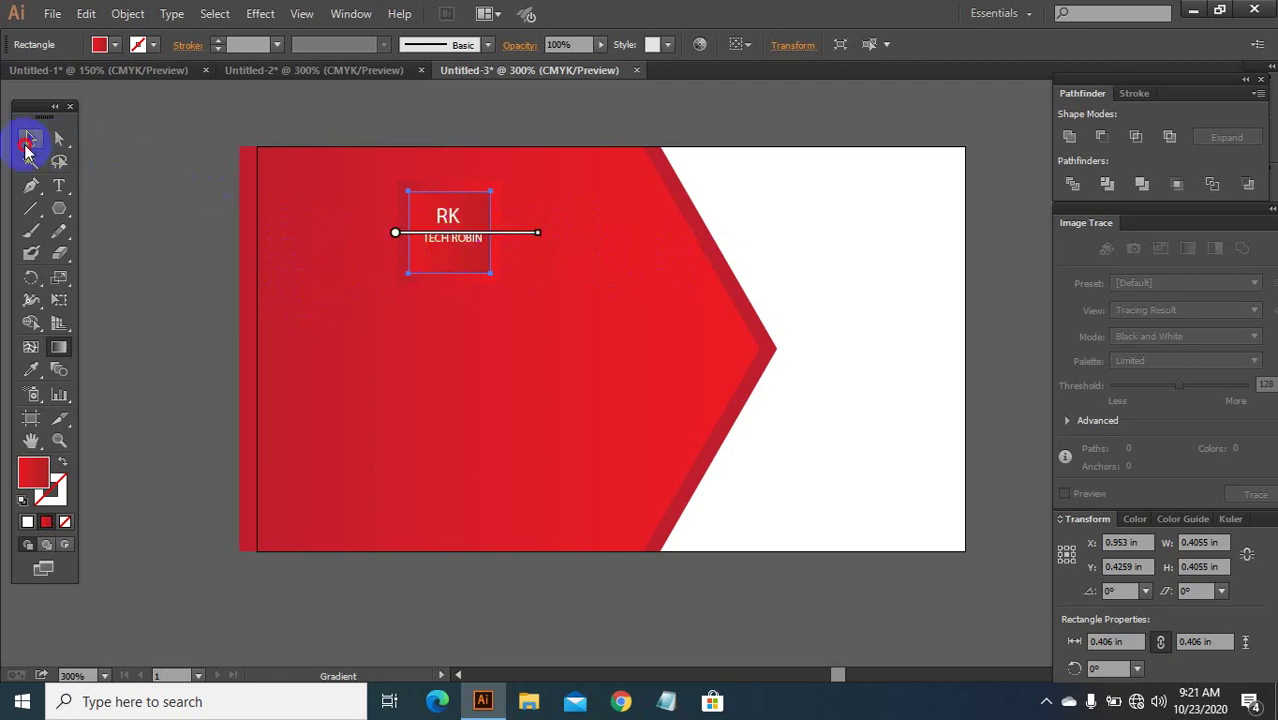
left_click(756, 134)
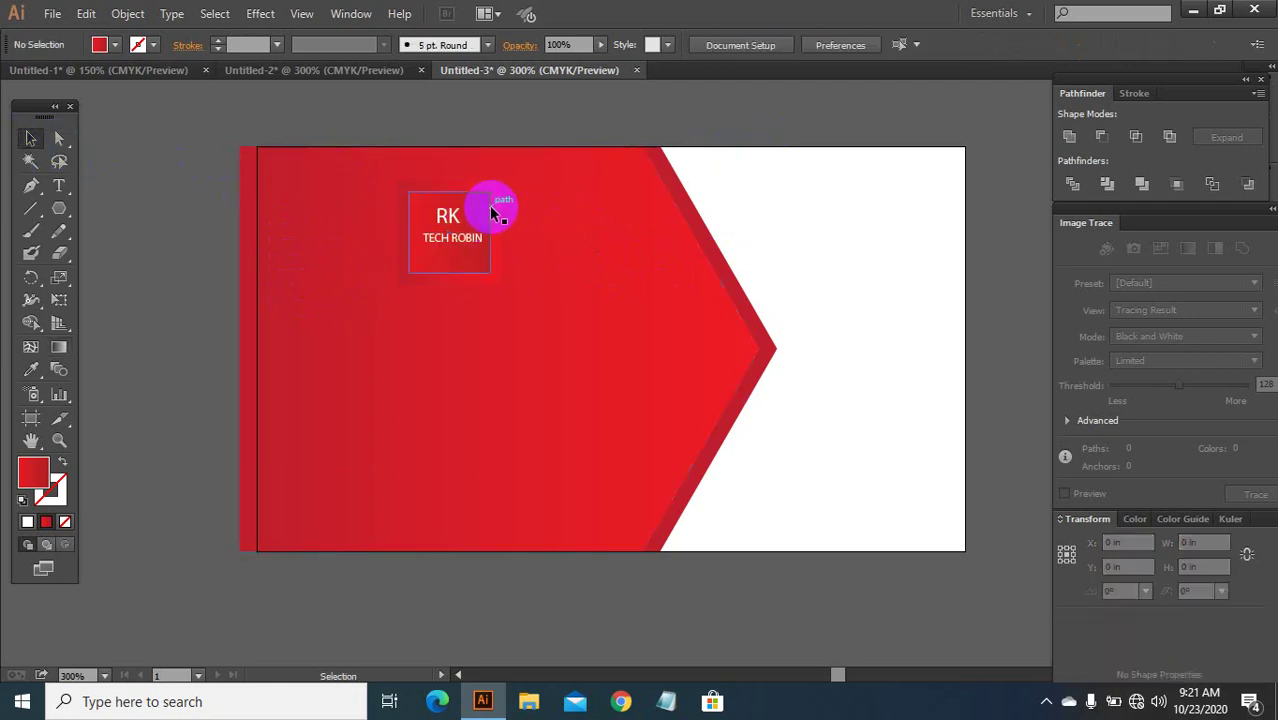
Step: Try to redraw the front red panel's gradient horizontally across just the logo's width
left_click(399, 234)
mouse_move(414, 228)
left_mouse_down()
mouse_move(585, 257)
mouse_move(408, 248)
left_mouse_up()
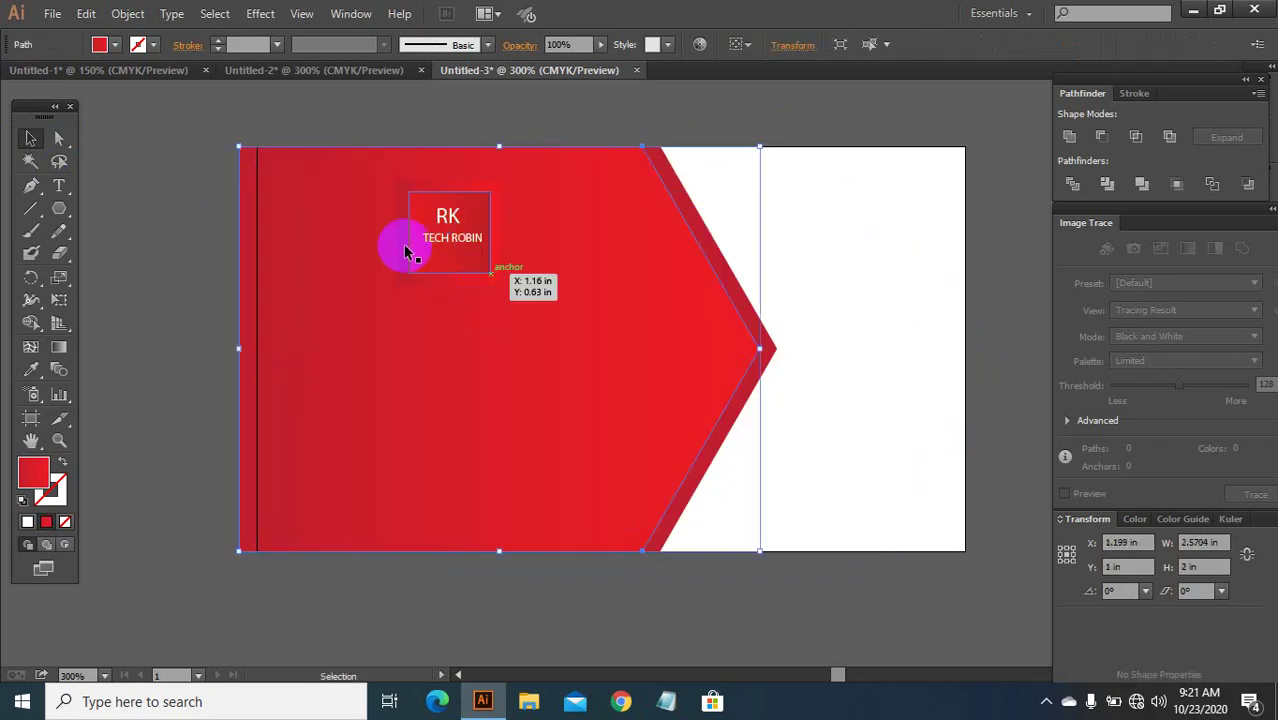
left_click(59, 347)
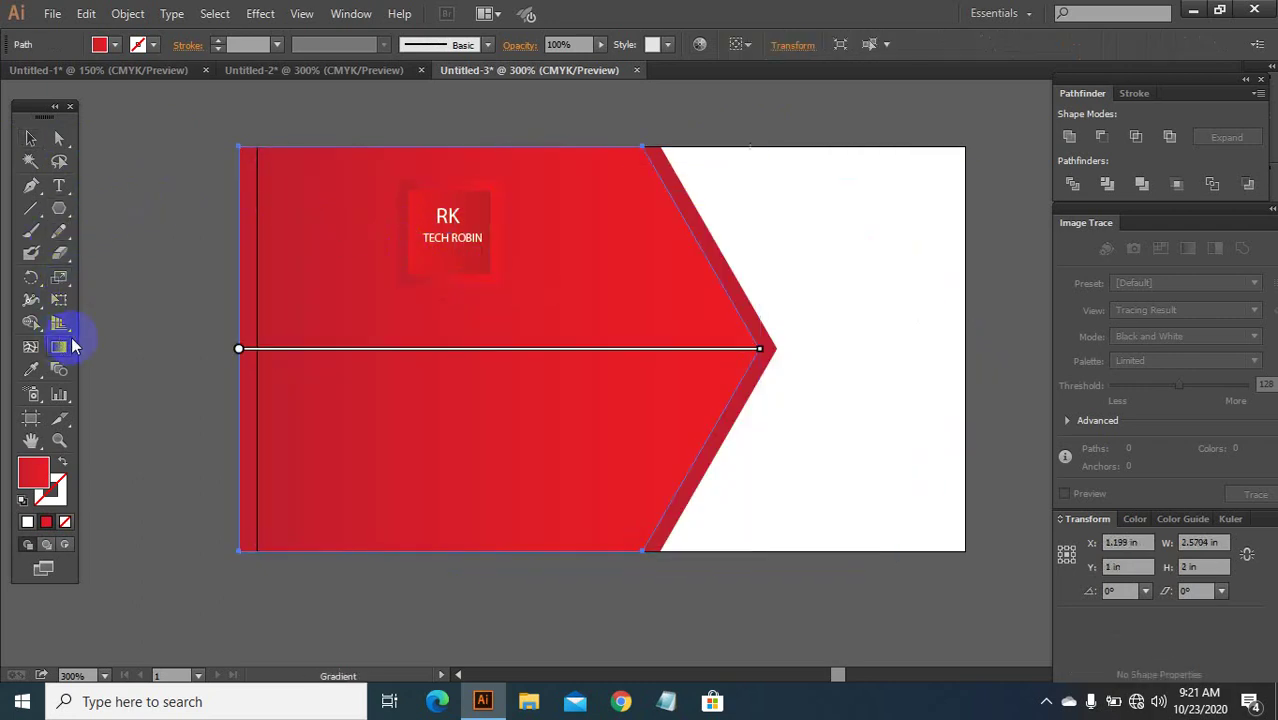
left_click_drag(400, 221, 516, 222)
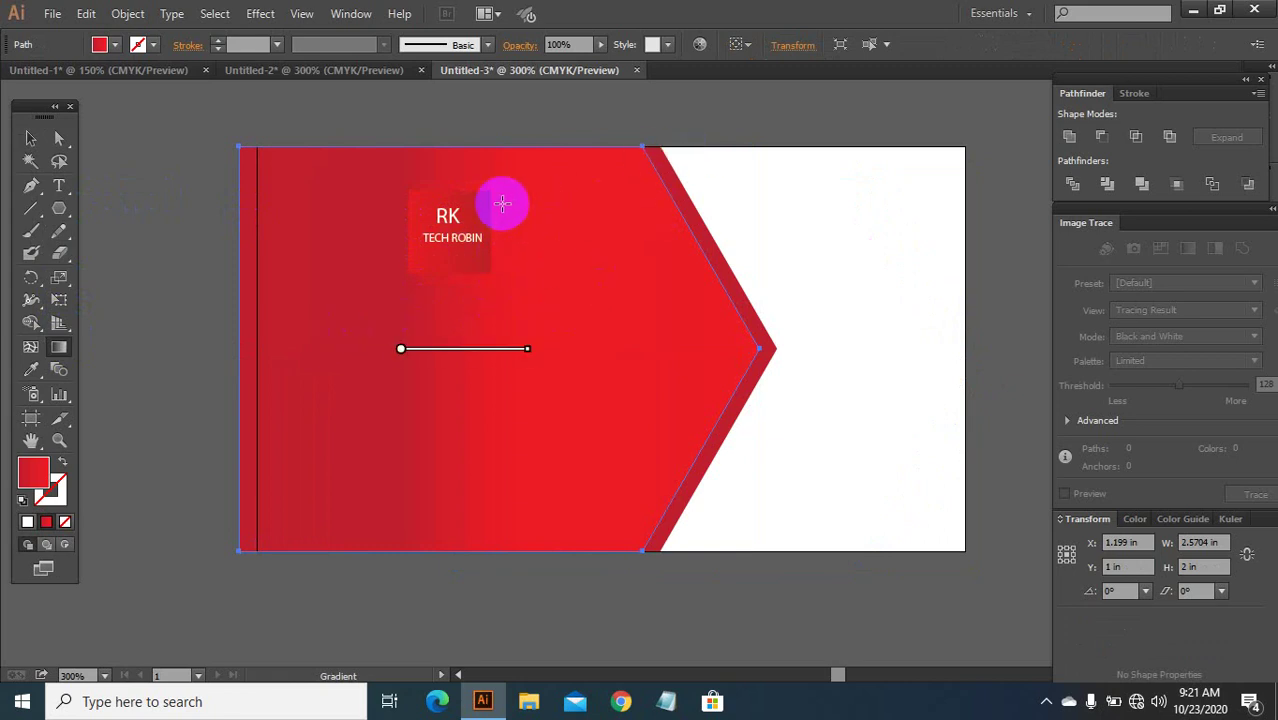
left_click(28, 140)
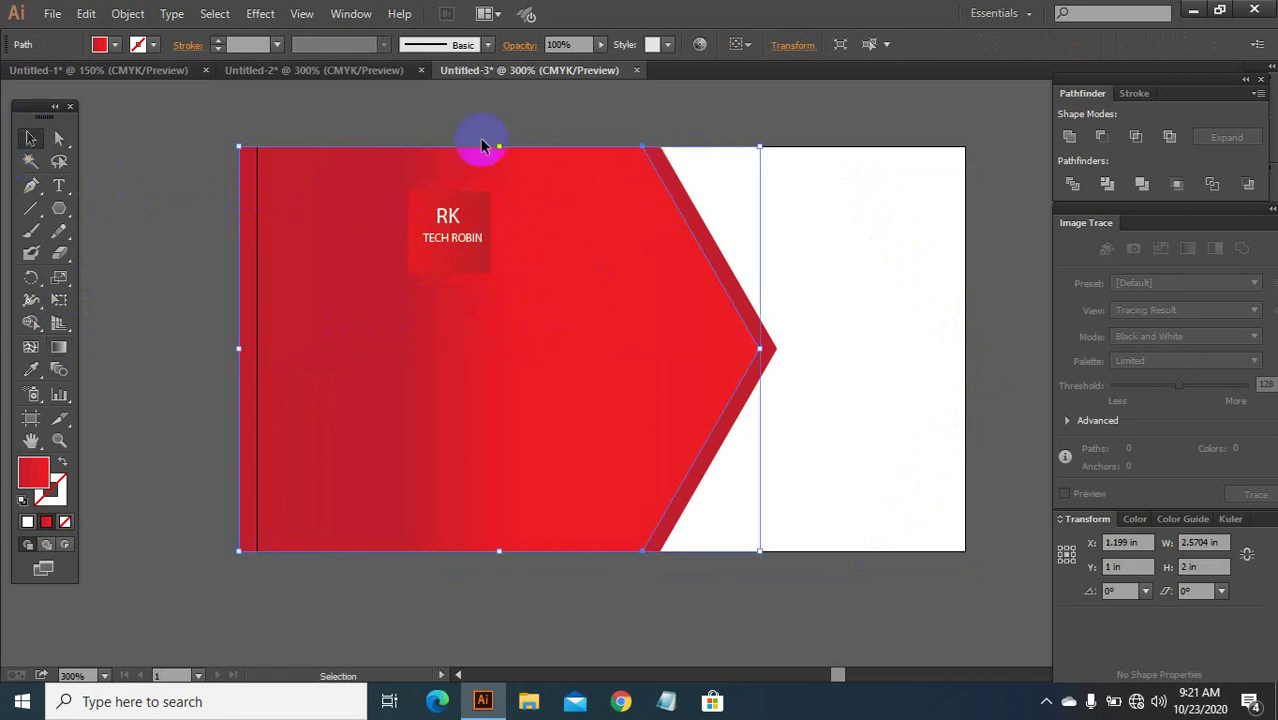
left_click(769, 122)
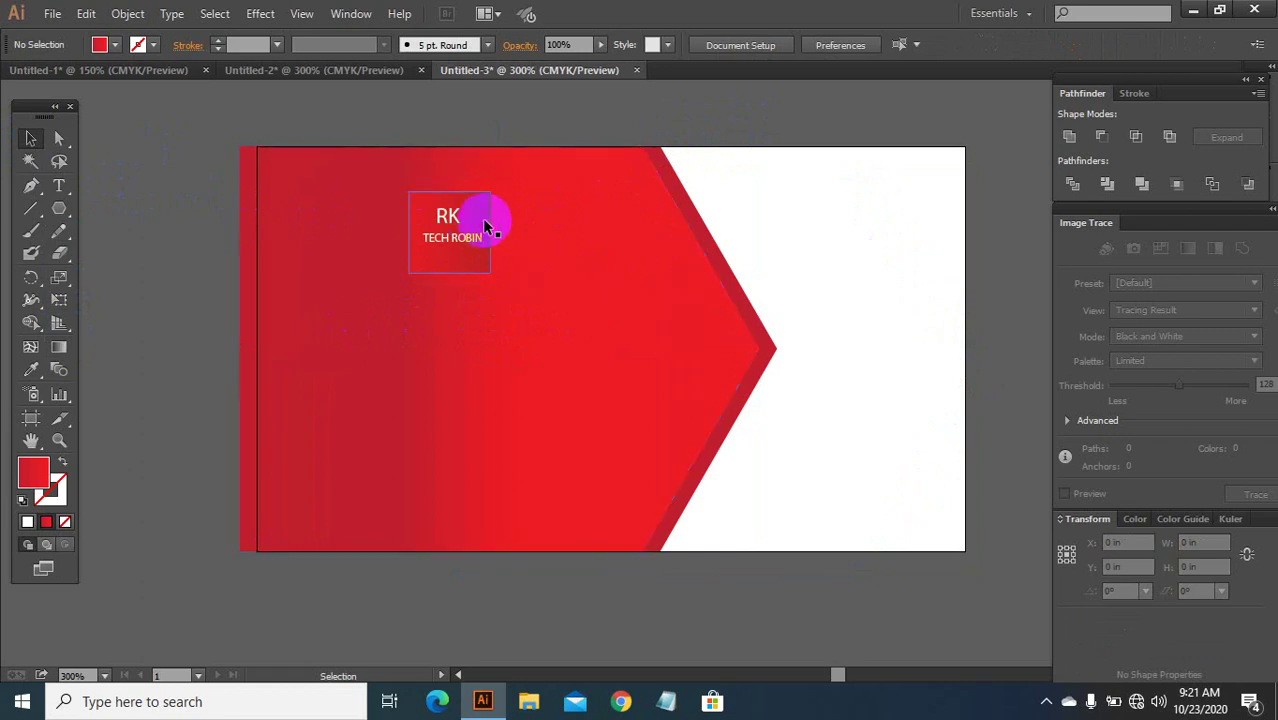
left_click(550, 303)
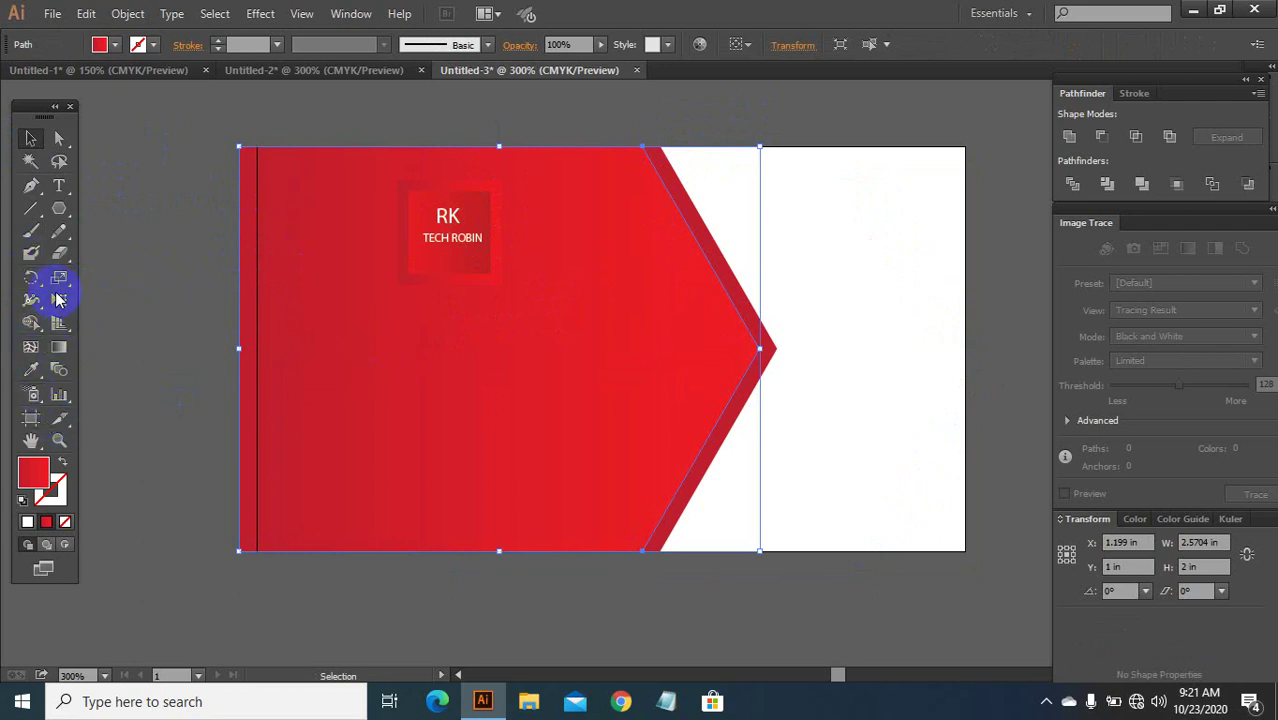
Step: Copy the outlined house, envelope and globe icons from Untitled-1 into the business card in Untitled-3
left_click(147, 70)
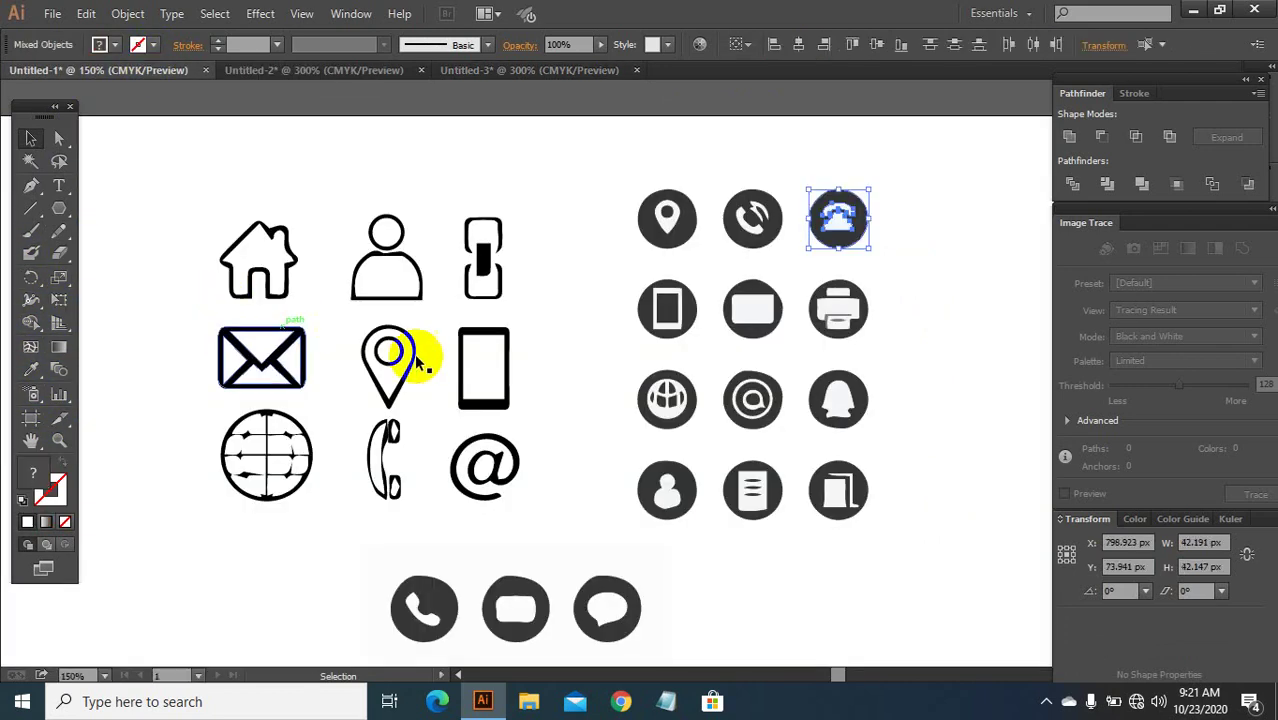
left_click_drag(181, 216, 322, 523)
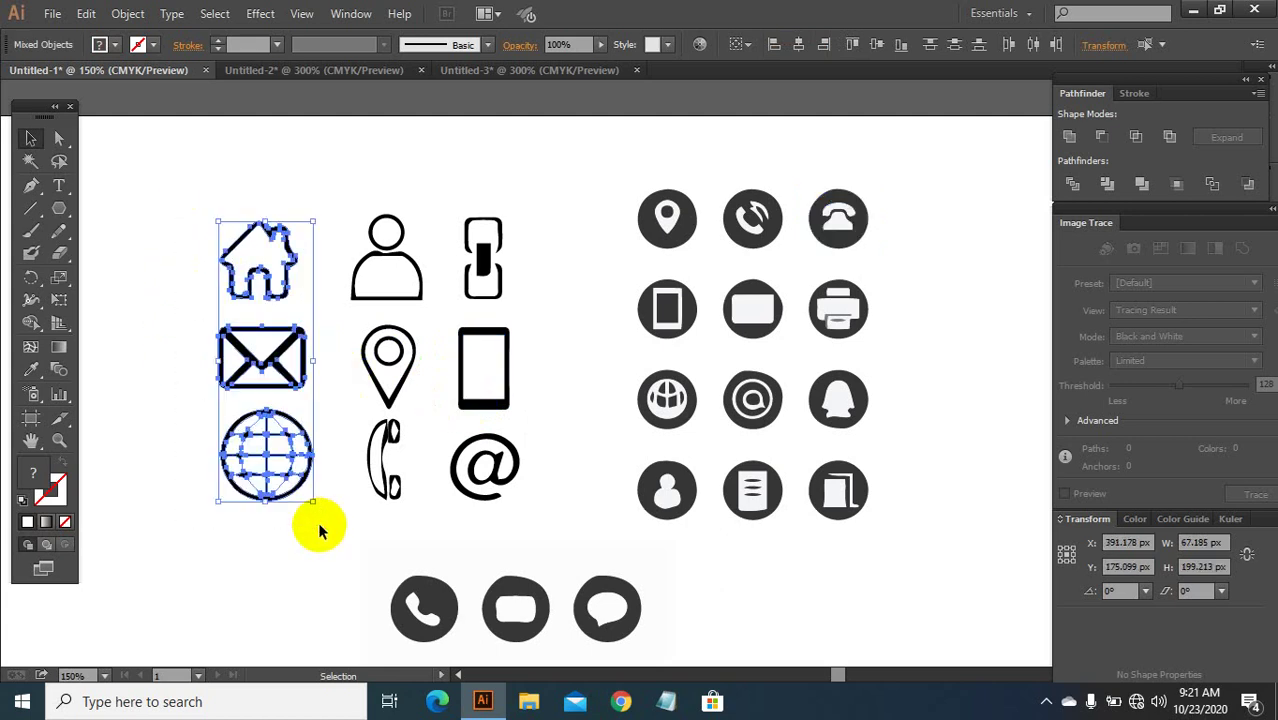
left_click(455, 75)
left_click(352, 397)
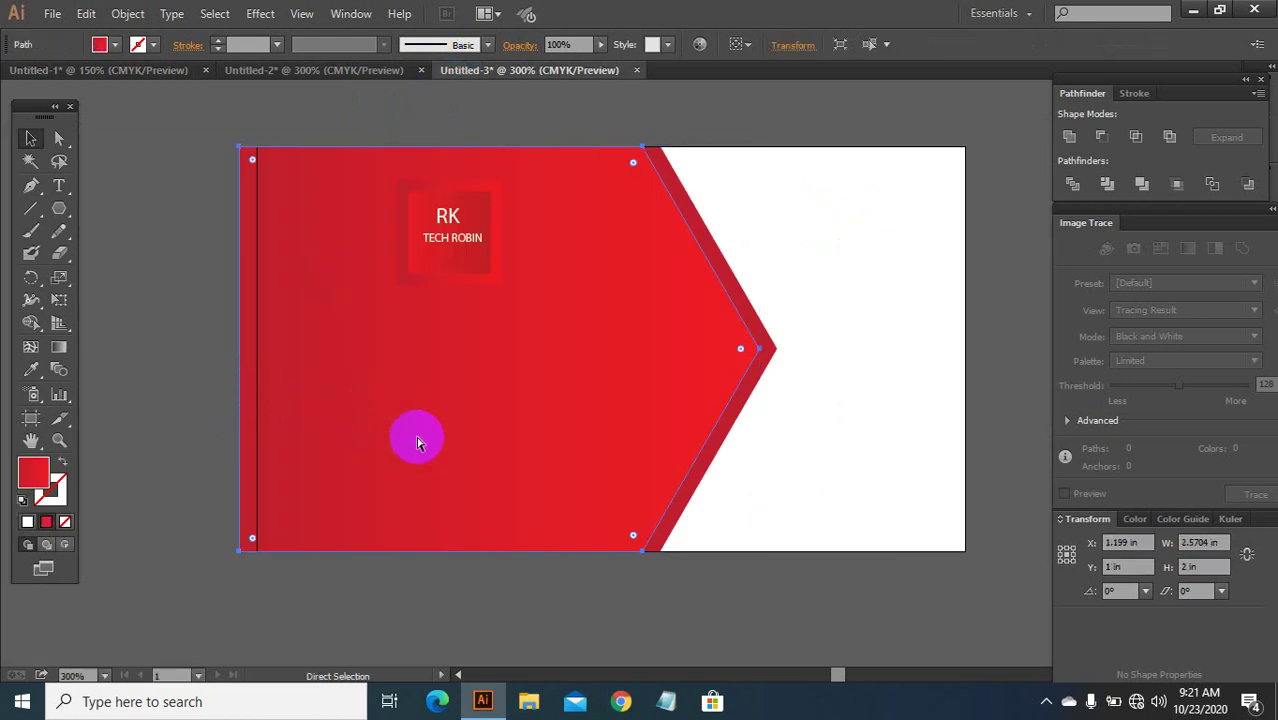
key("ctrl+v")
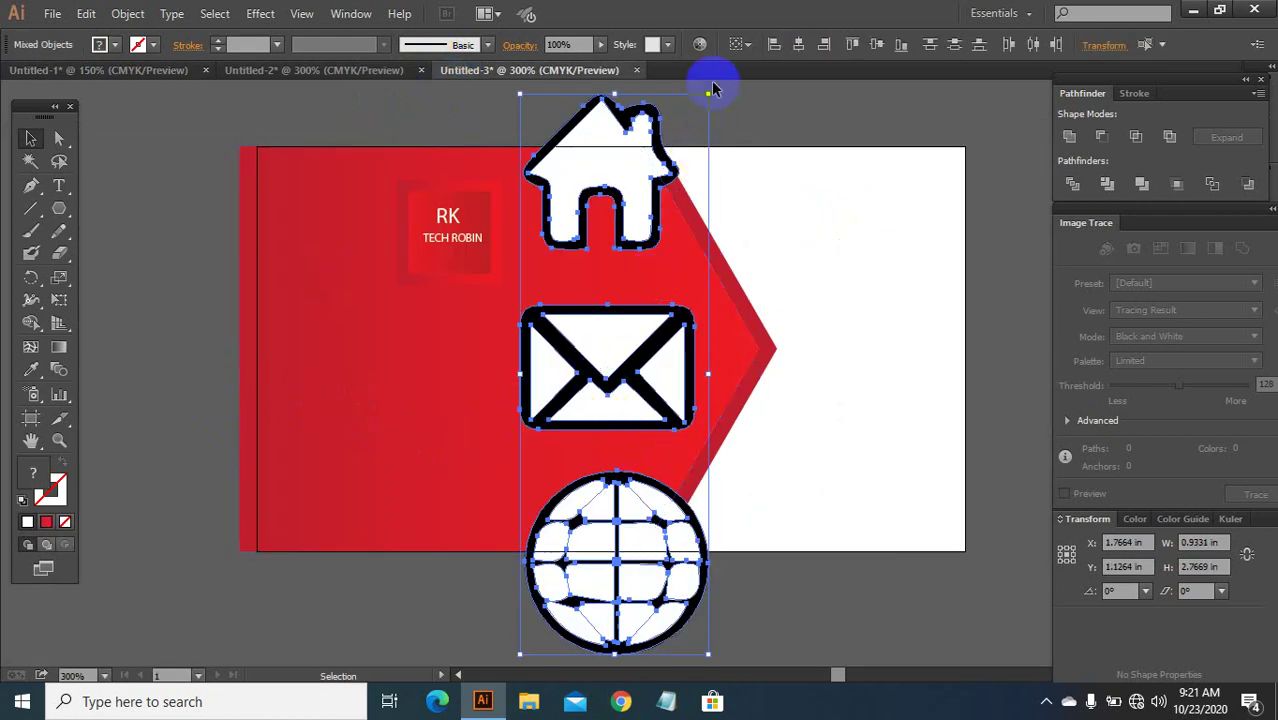
Step: Scale the three icons down together to about 0.33 × 0.98 in and place them in the red panel's lower left area
left_click_drag(708, 92, 614, 378)
left_click(553, 515)
left_click_drag(553, 515, 337, 411)
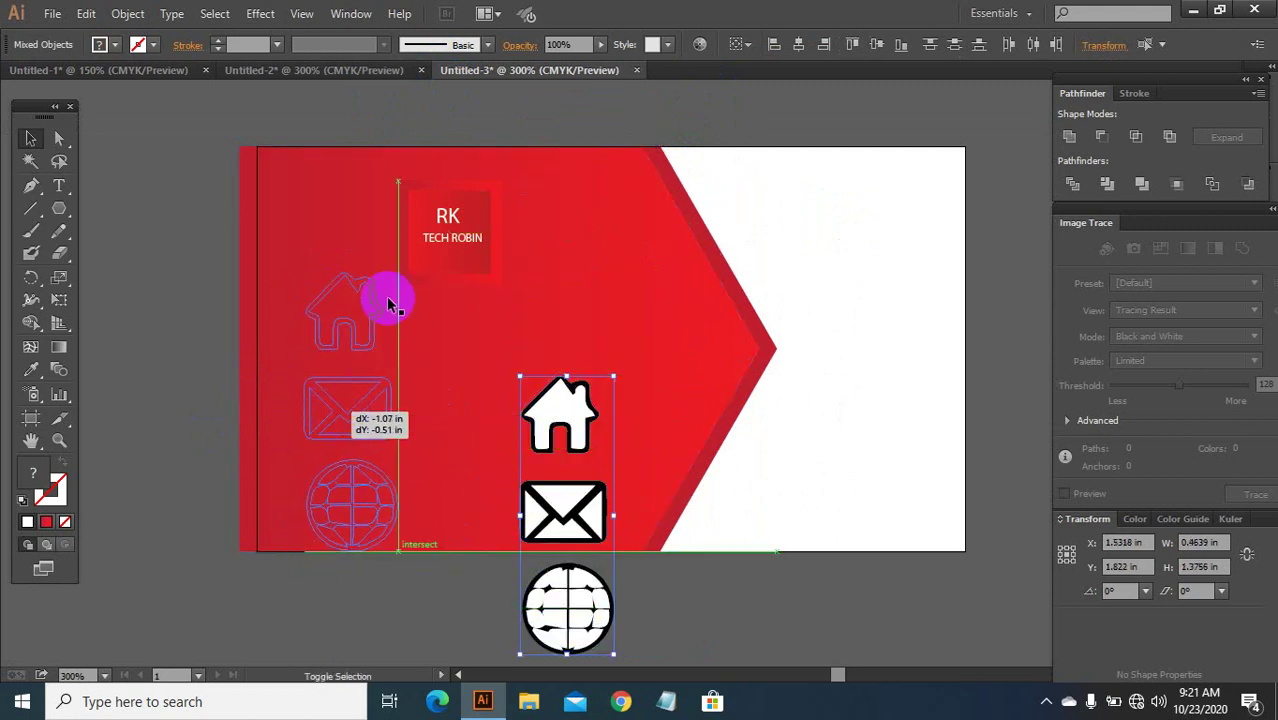
left_click_drag(398, 273, 376, 338)
left_click_drag(358, 410, 360, 364)
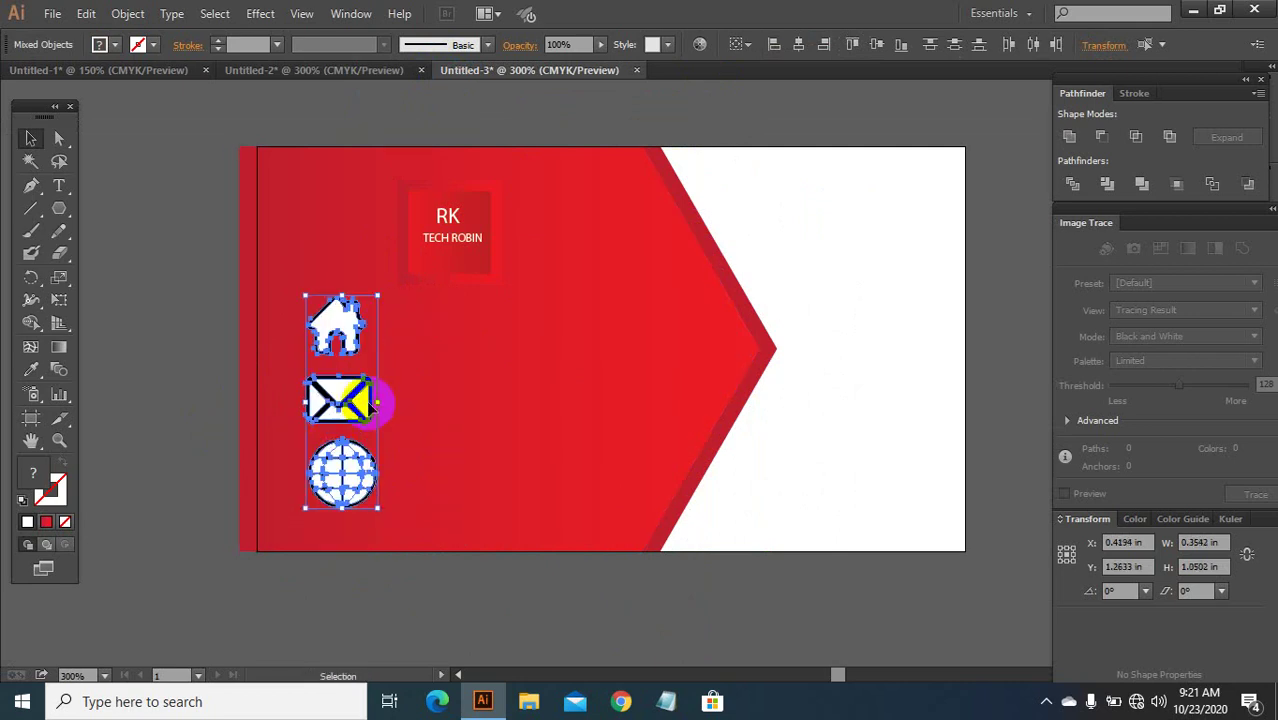
left_click_drag(376, 297, 372, 311)
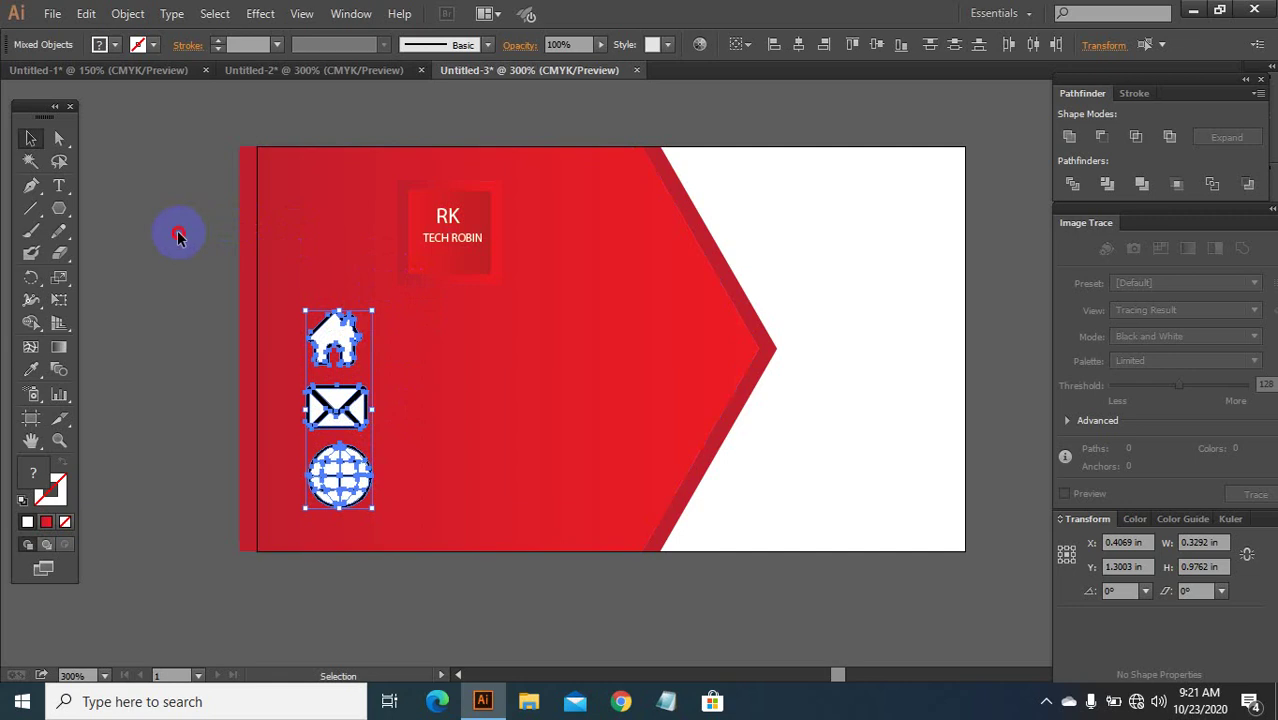
Step: Narrow the house, envelope and globe icons together to about 0.25 in wide and 0.96 in high
left_click(230, 250)
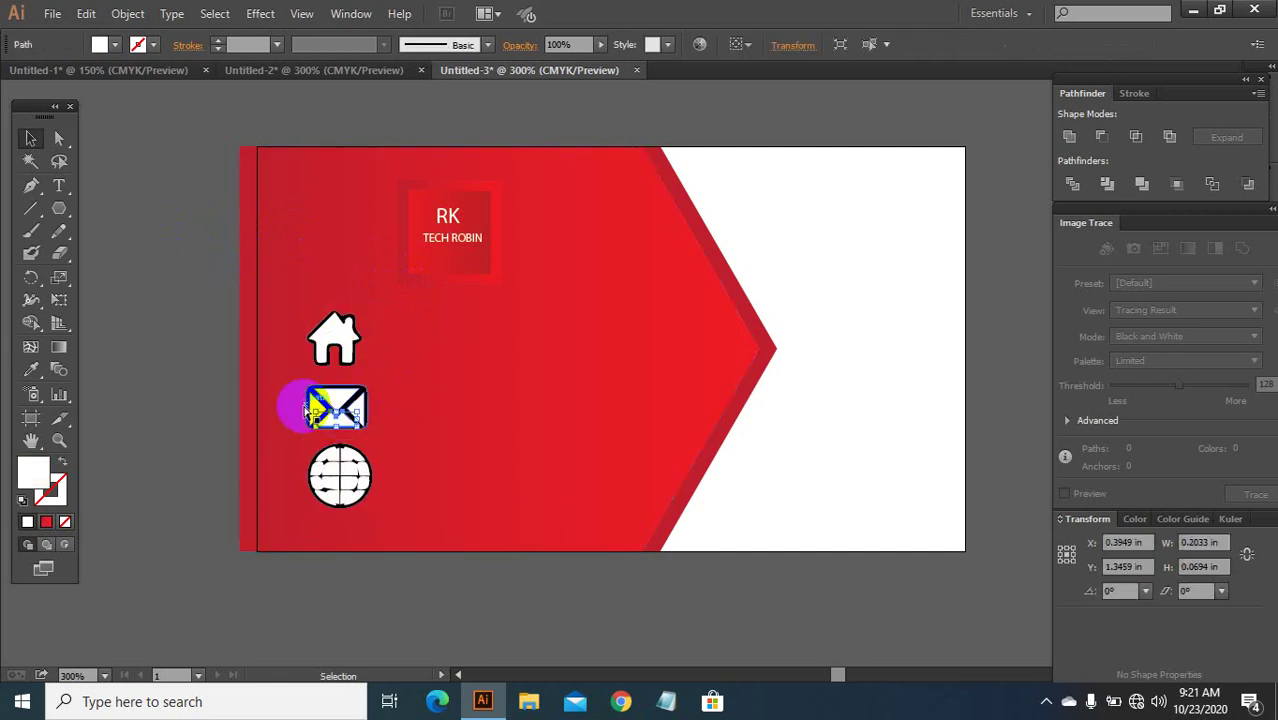
left_click(378, 410)
left_click_drag(378, 402, 357, 402)
left_click_drag(331, 297, 330, 318)
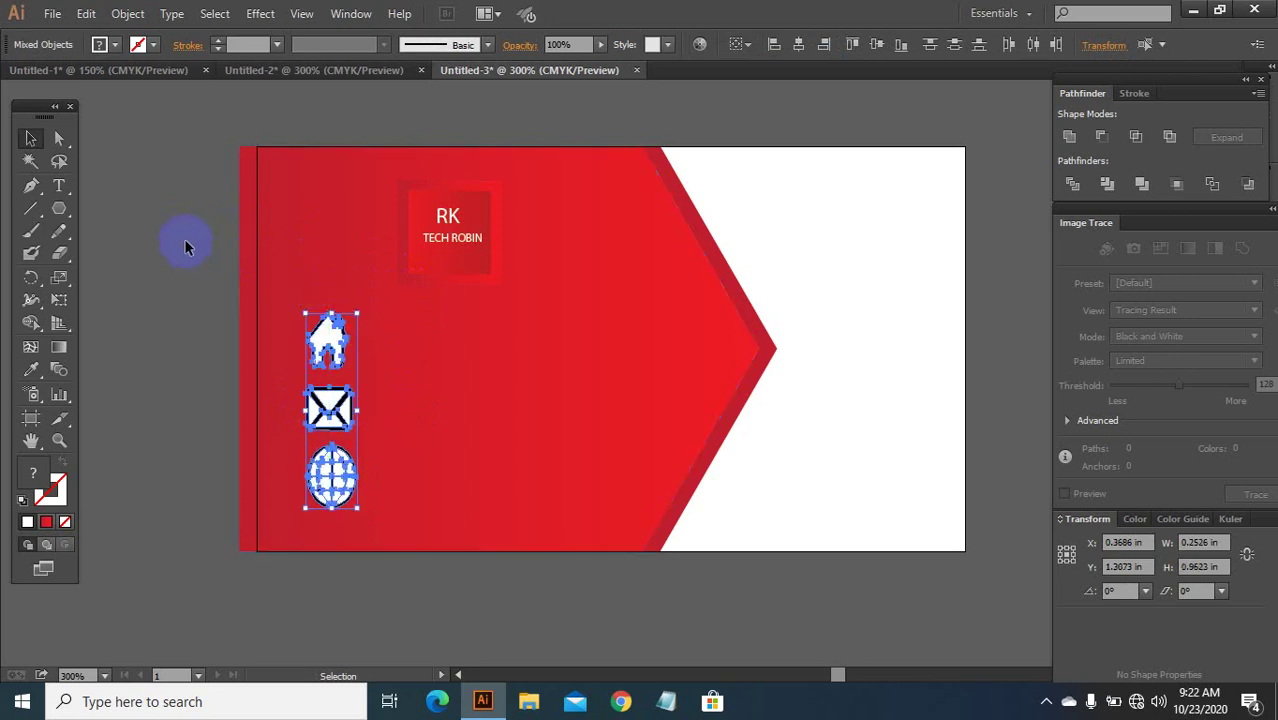
left_click(185, 243)
Step: Add a text line with the contact's address beside the house icon
left_click(60, 186)
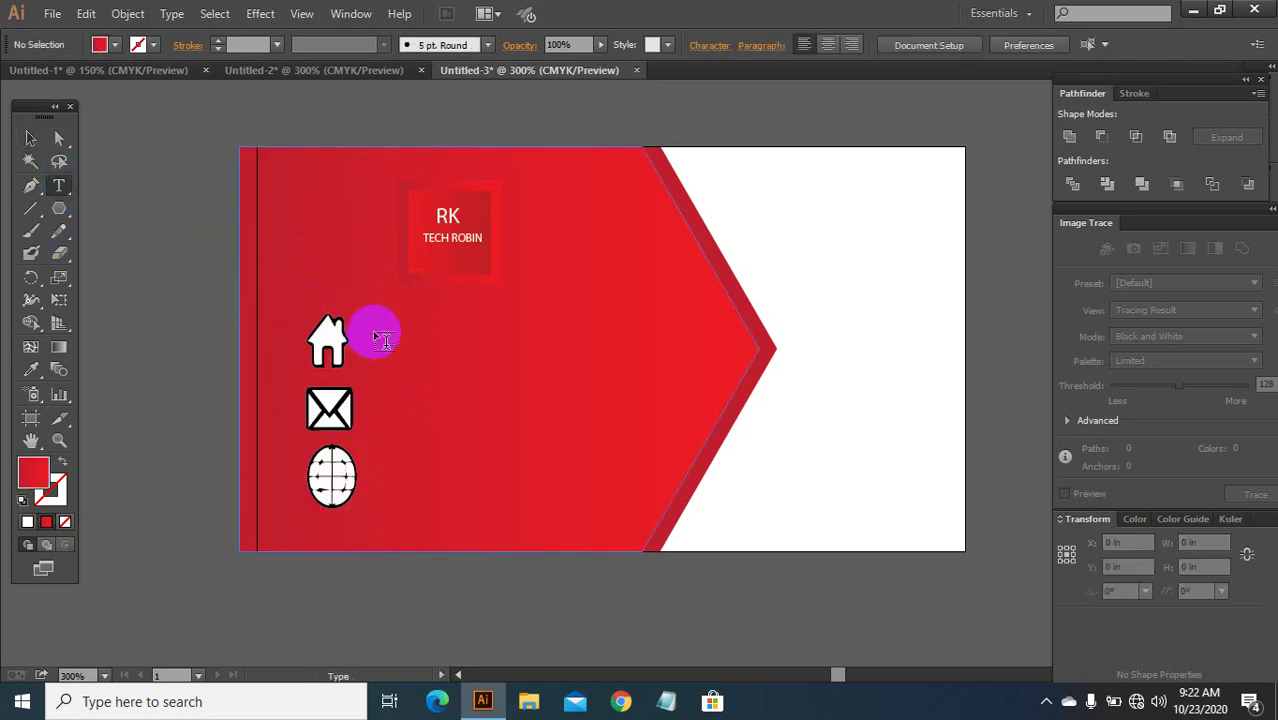
left_click(385, 335)
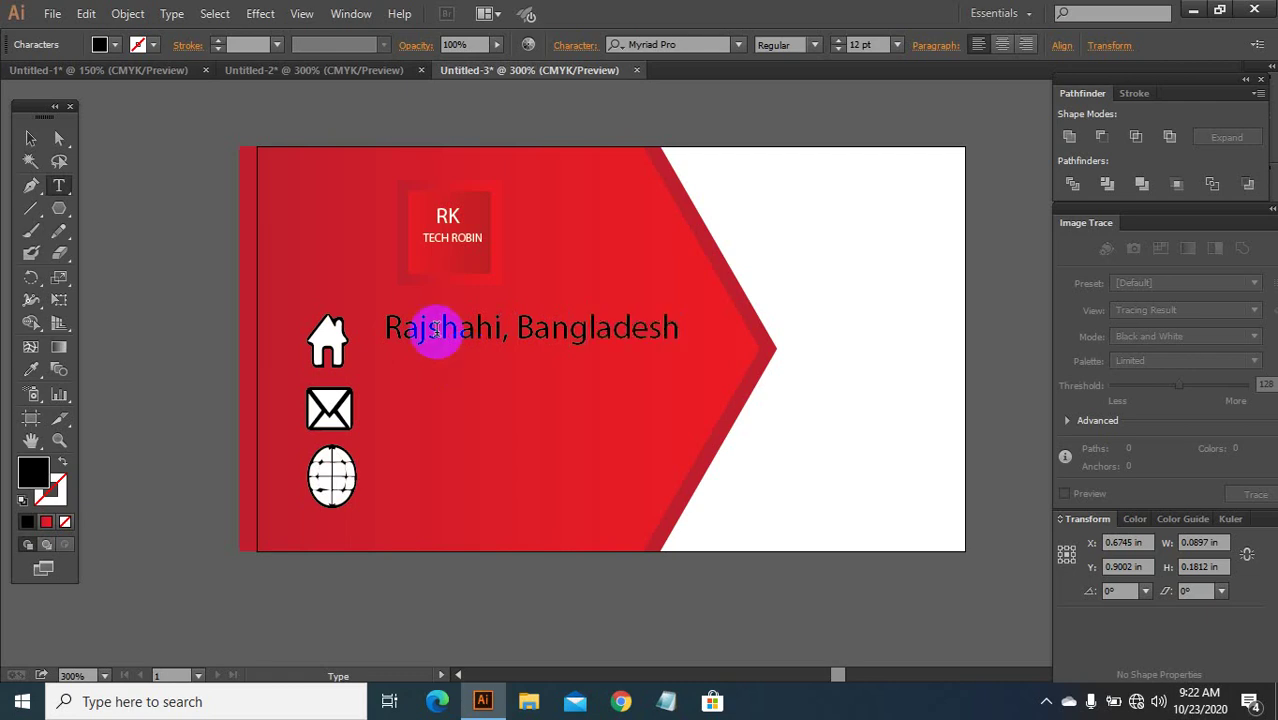
left_click(30, 138)
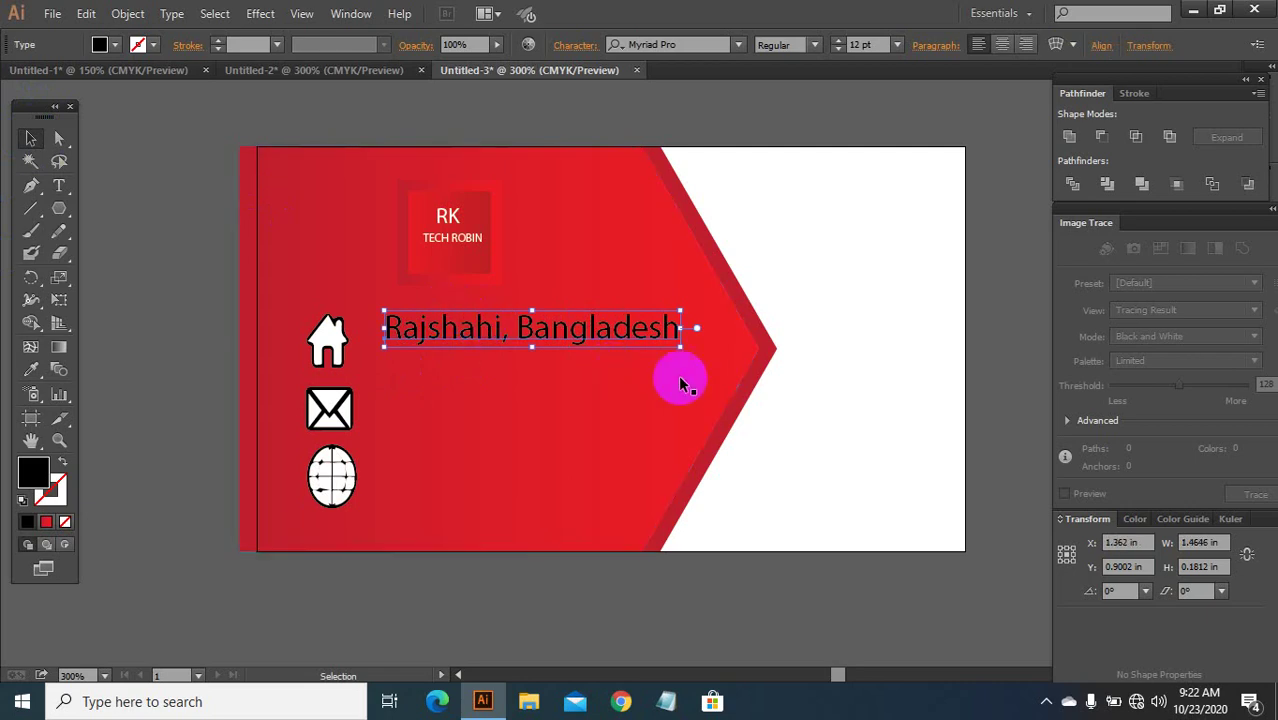
Step: Scale the address text down to about 10.33 pt level with the house icon and fill it white
left_click_drag(683, 351, 660, 345)
left_click_drag(552, 337, 497, 347)
left_click(100, 44)
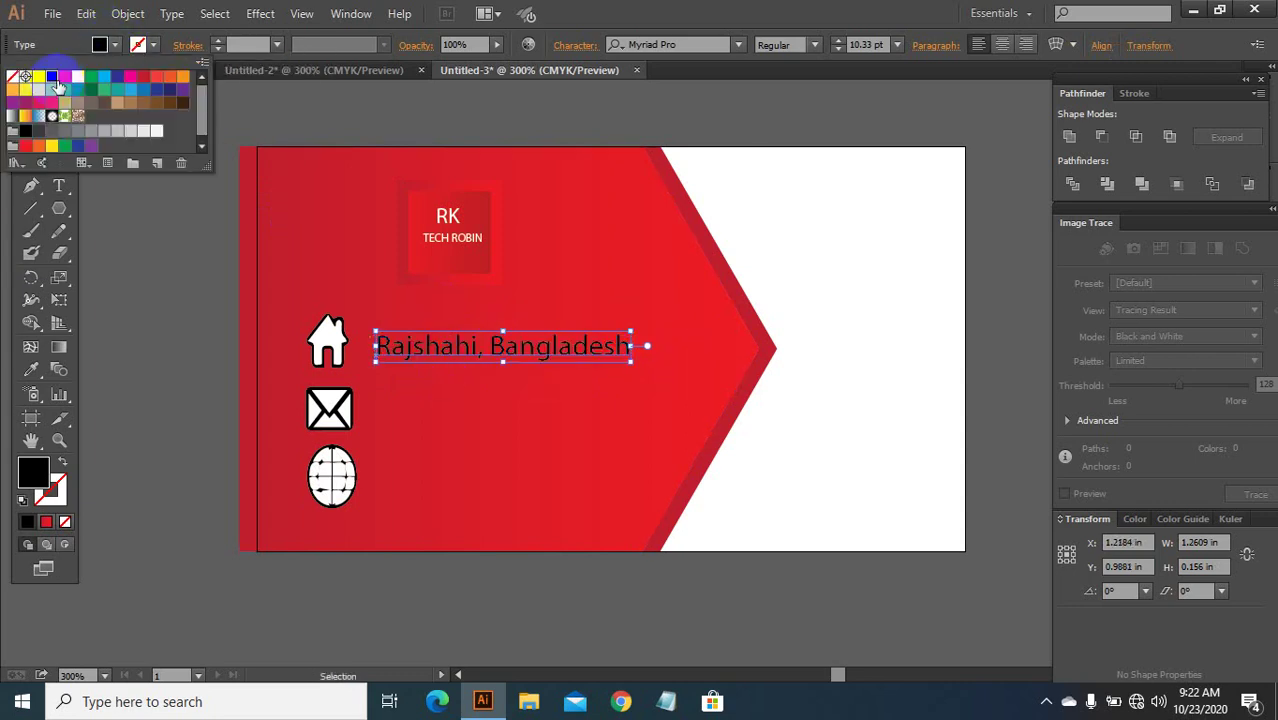
left_click(40, 84)
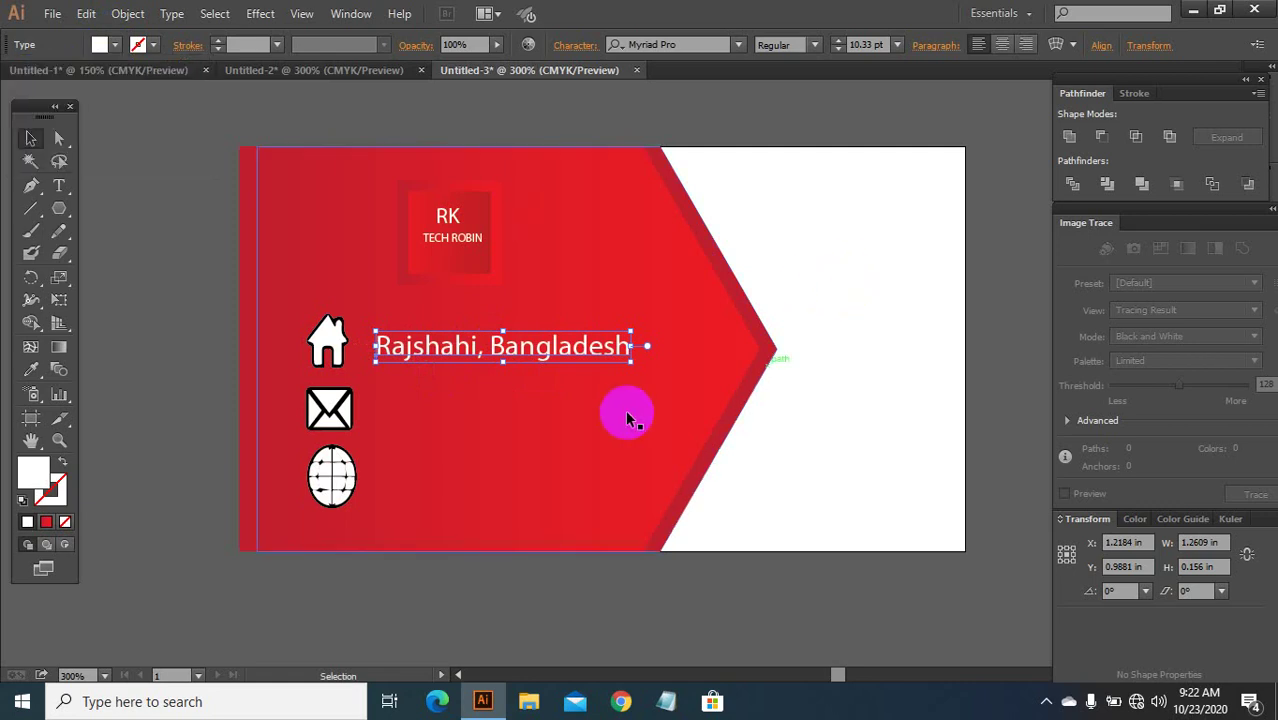
Step: Add the contact's e-mail address as white 12 pt text level with the envelope icon
left_click(65, 190)
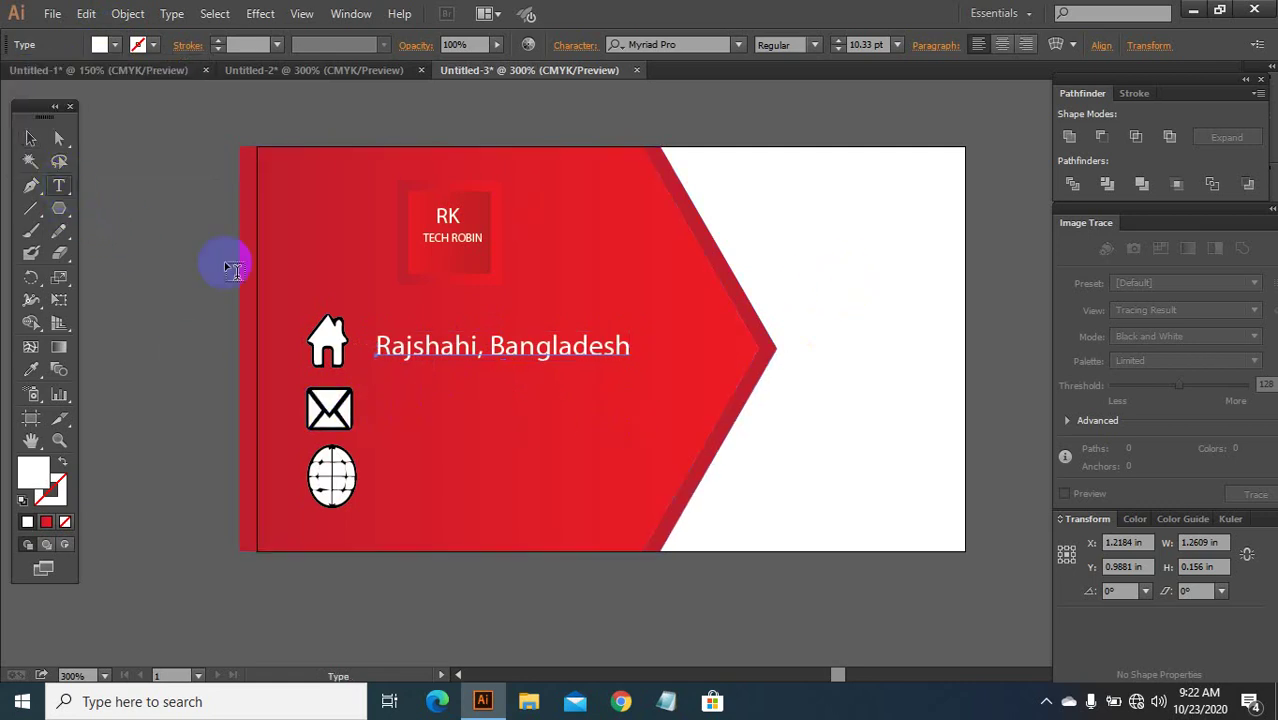
left_click(378, 402)
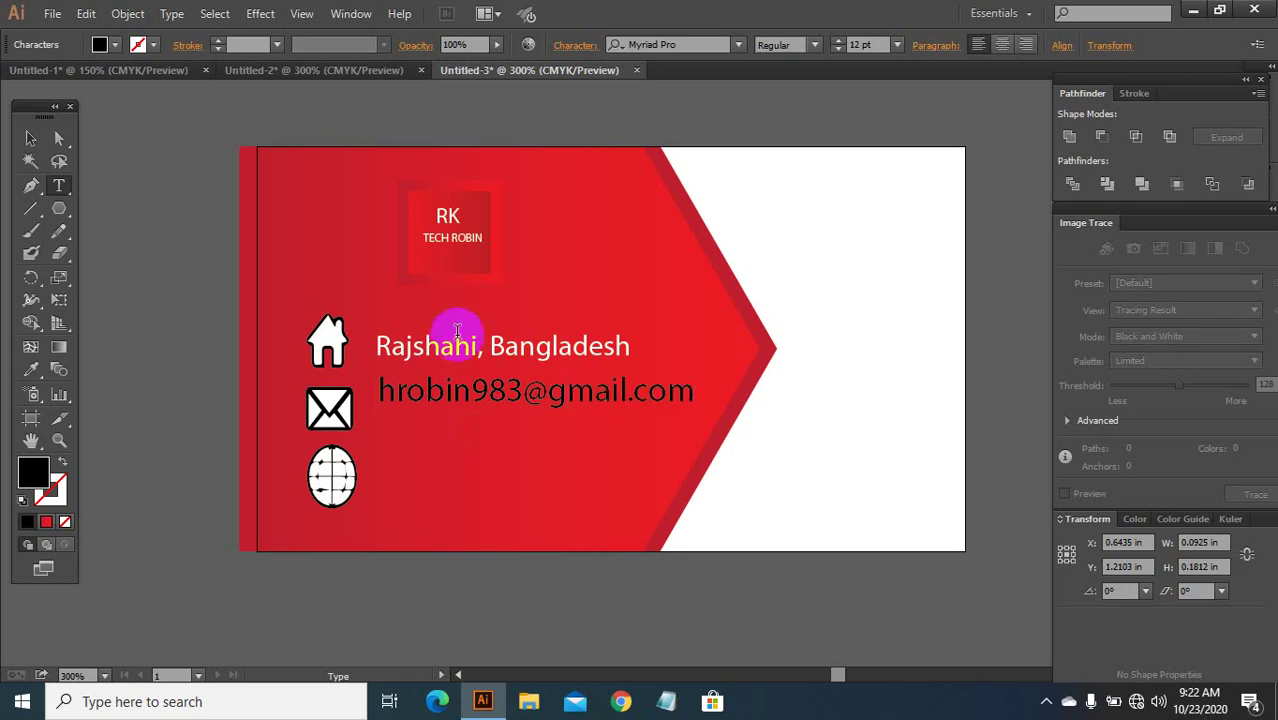
left_click(101, 46)
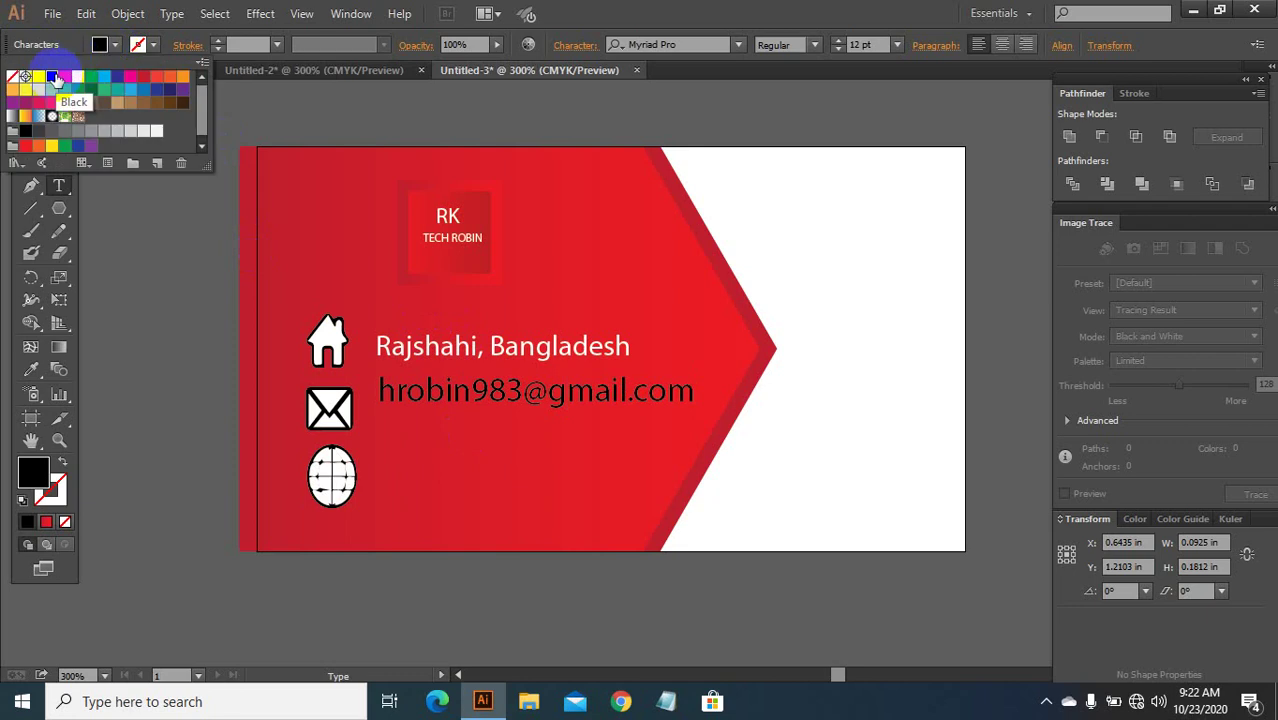
left_click(42, 81)
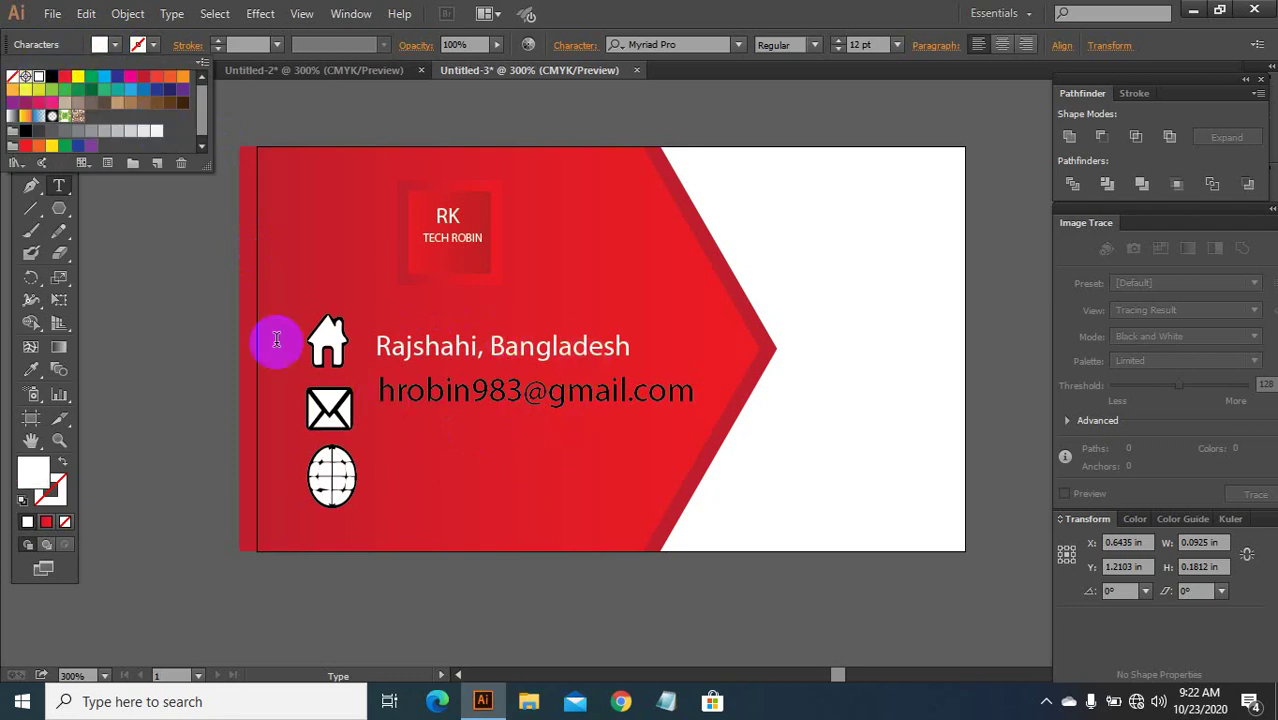
left_click(30, 138)
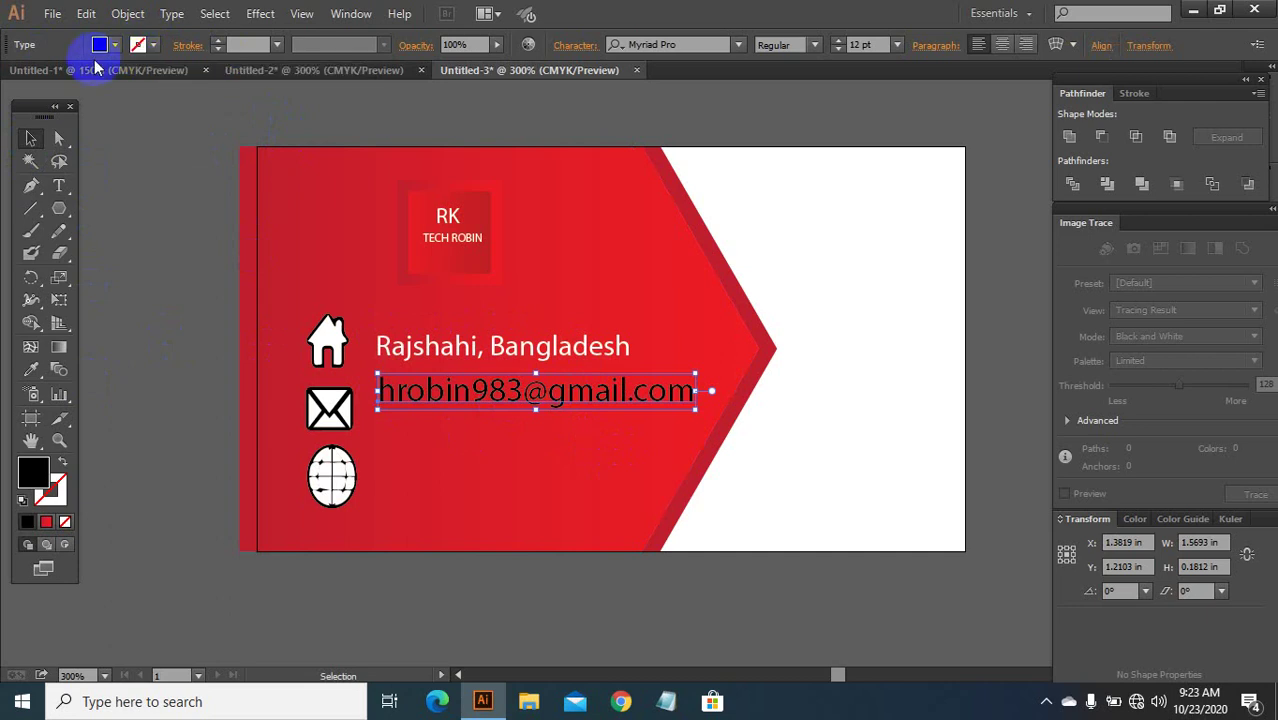
left_click(96, 45)
left_click(40, 86)
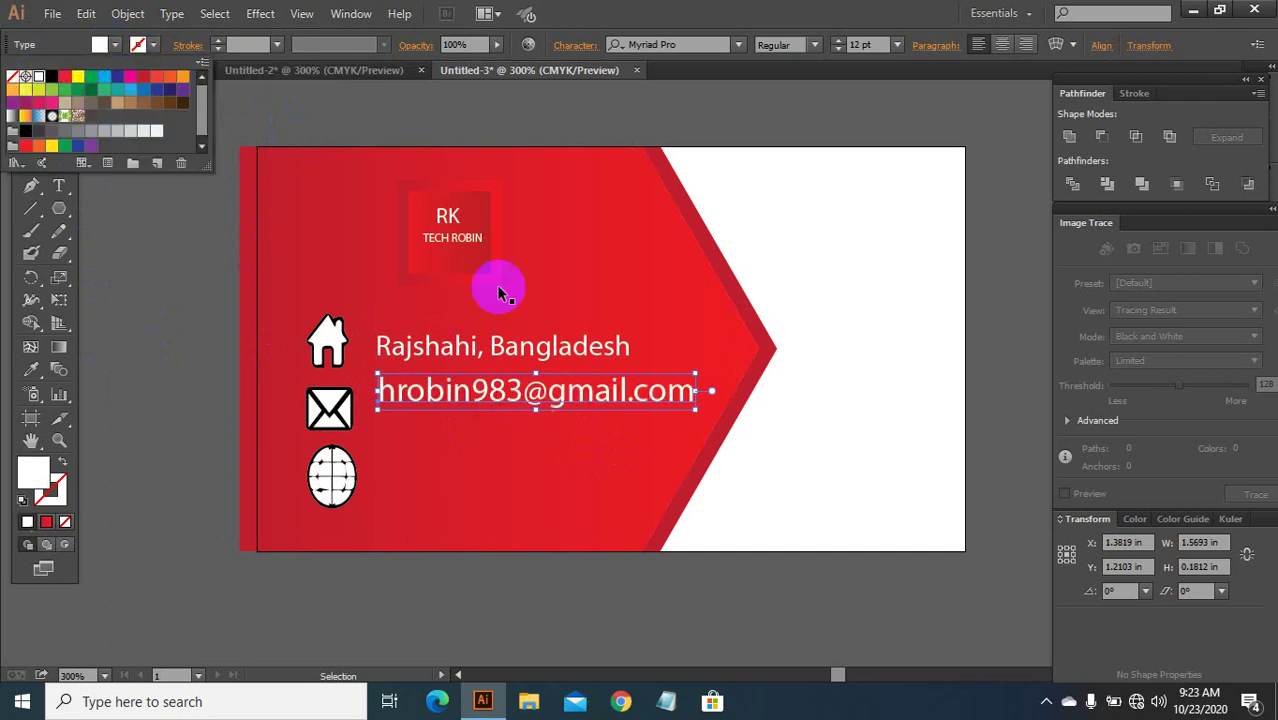
left_click(518, 403)
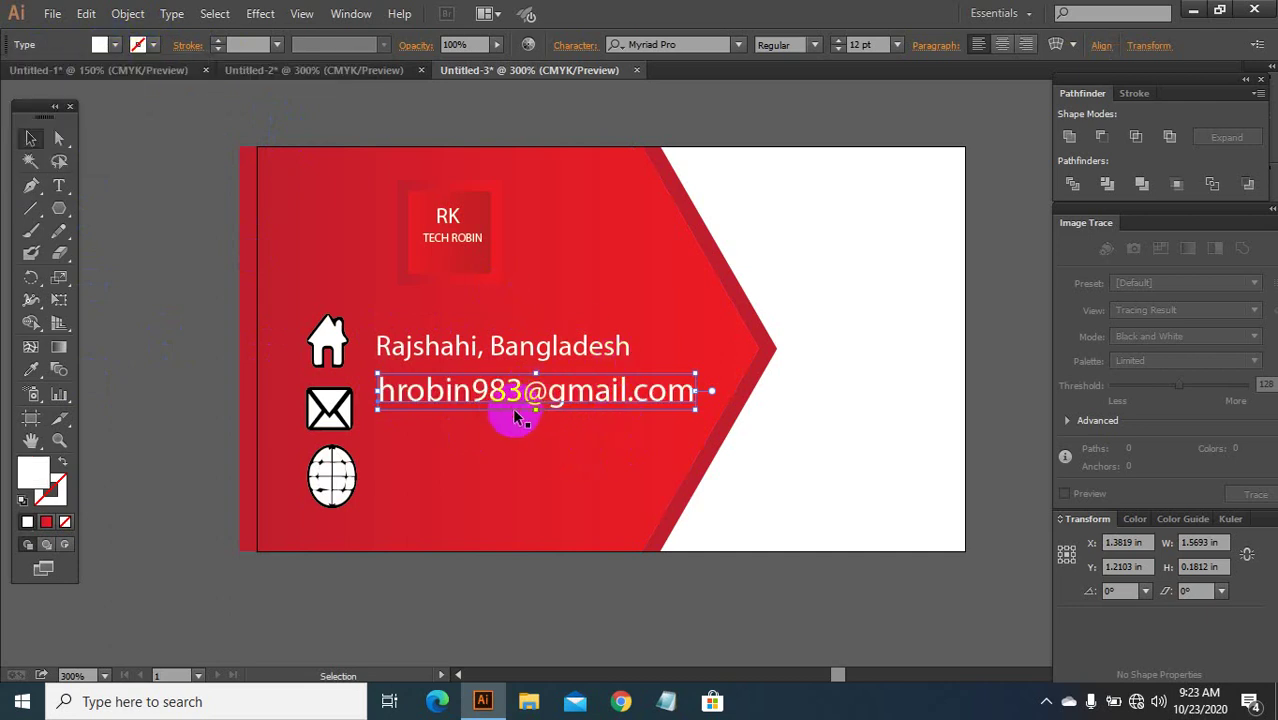
left_click_drag(551, 391, 530, 412)
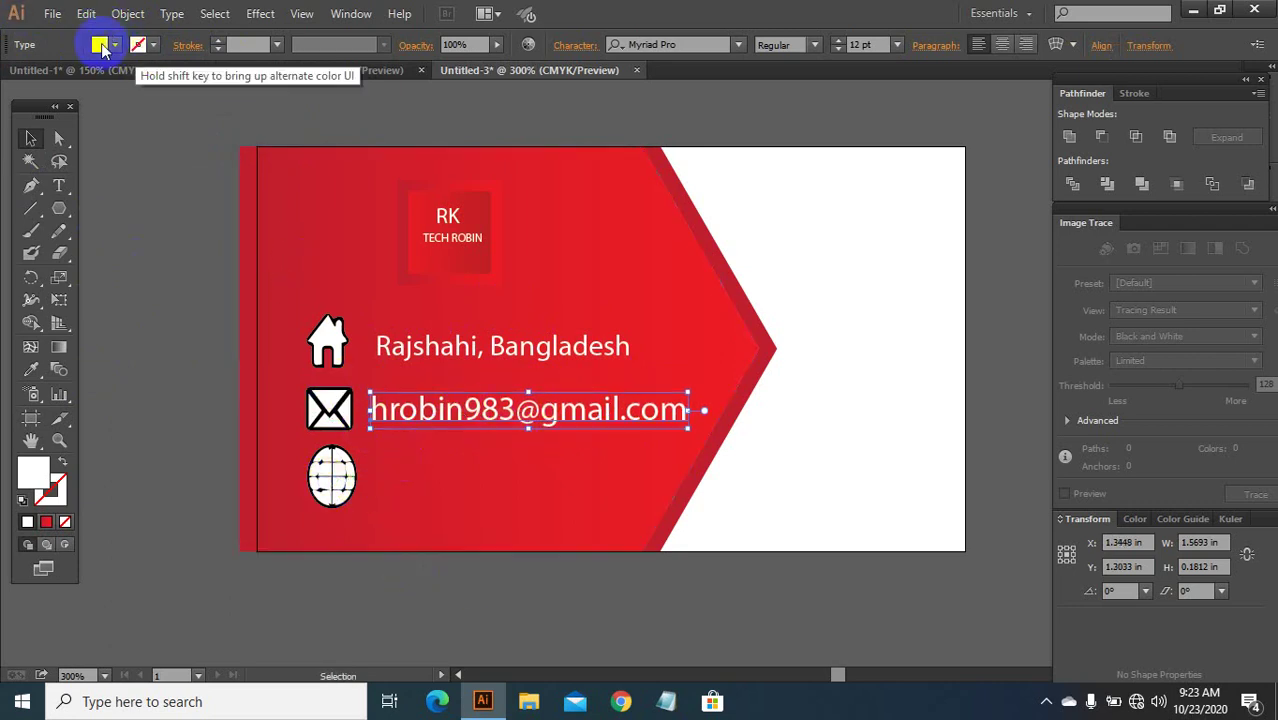
Step: Add the website text "hfhijydfhf.com" beside the globe icon in white at 12 pt
left_click(59, 190)
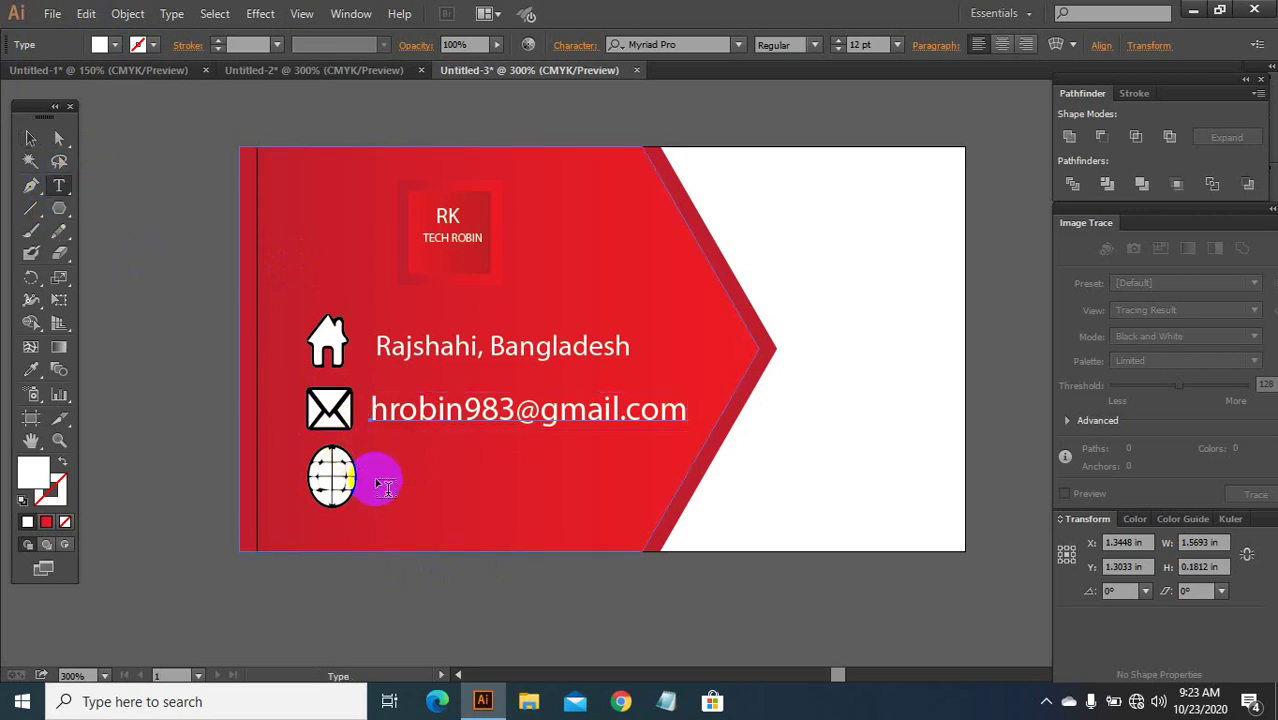
left_click(428, 469)
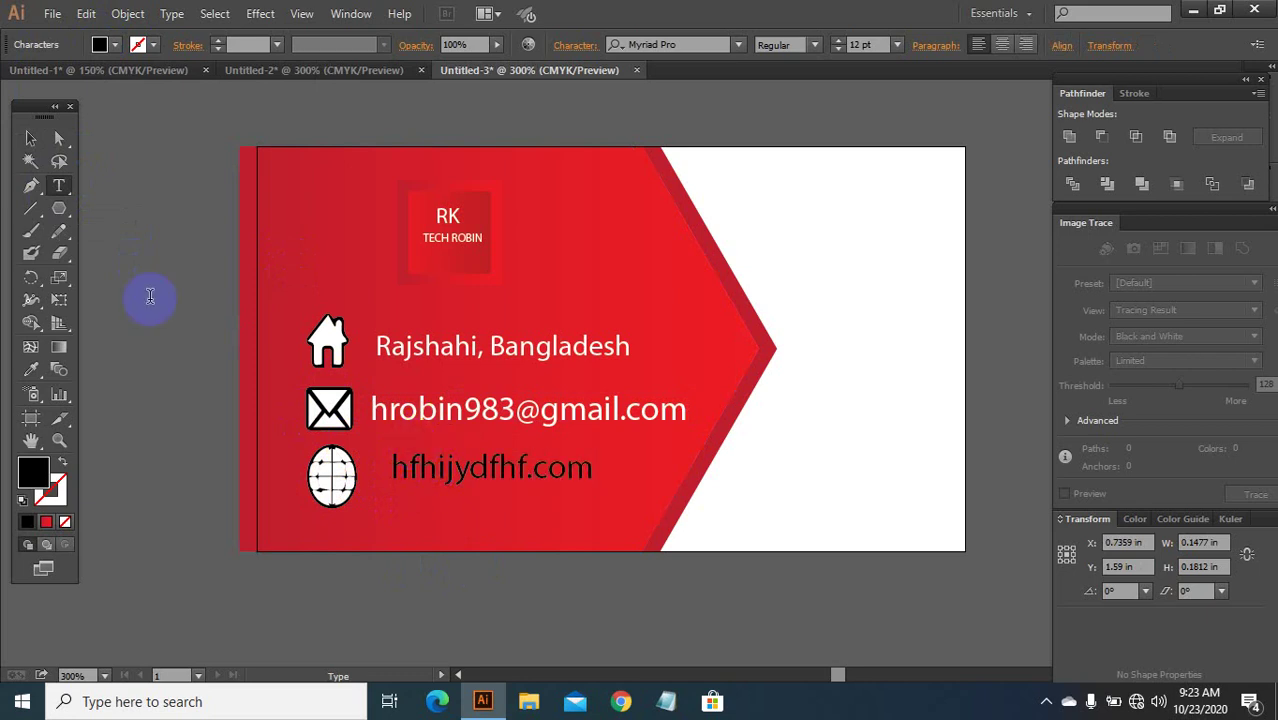
left_click(30, 138)
left_click(115, 45)
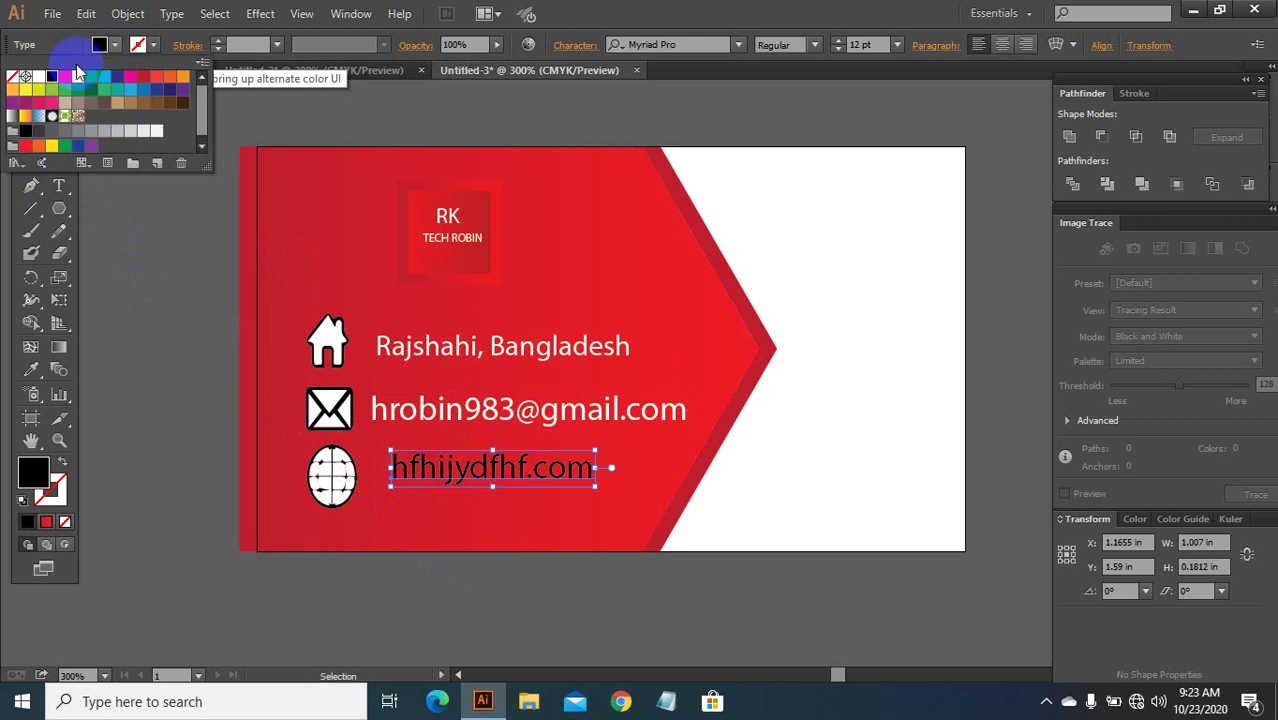
left_click(39, 76)
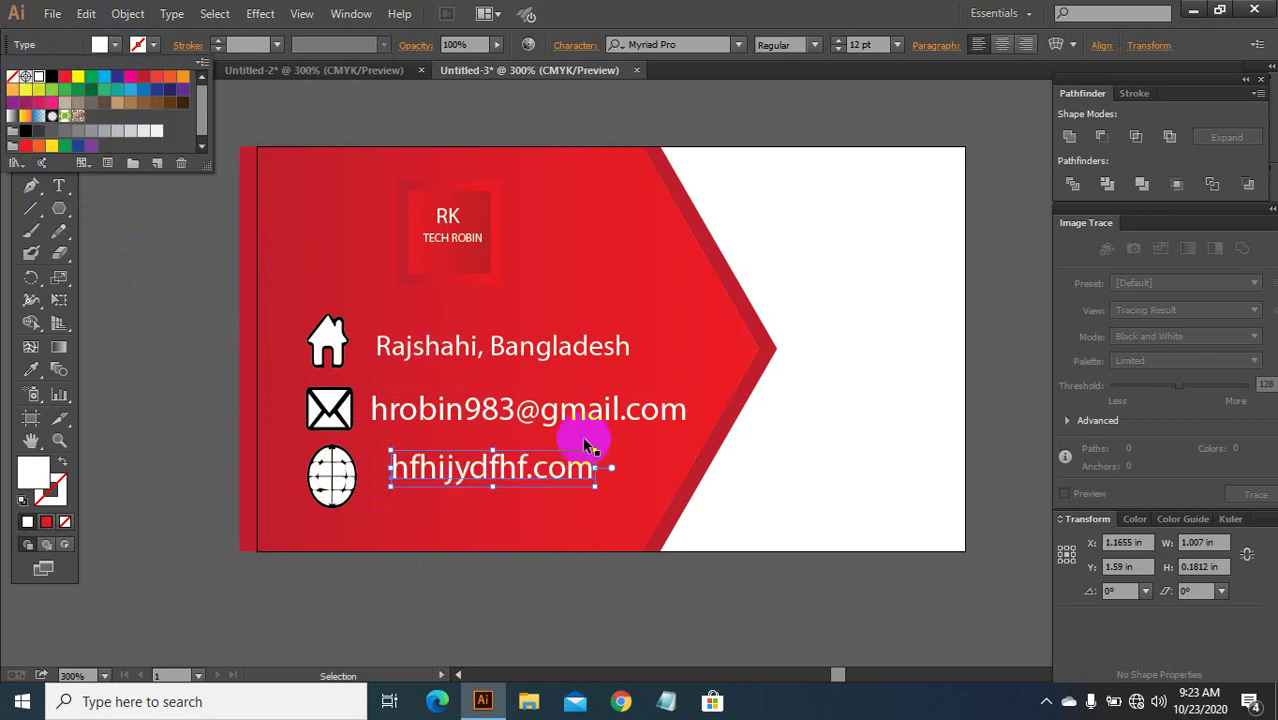
Step: Move the website text down slightly so that it lines up vertically with the globe icon
left_click(508, 493)
left_click_drag(503, 470, 502, 489)
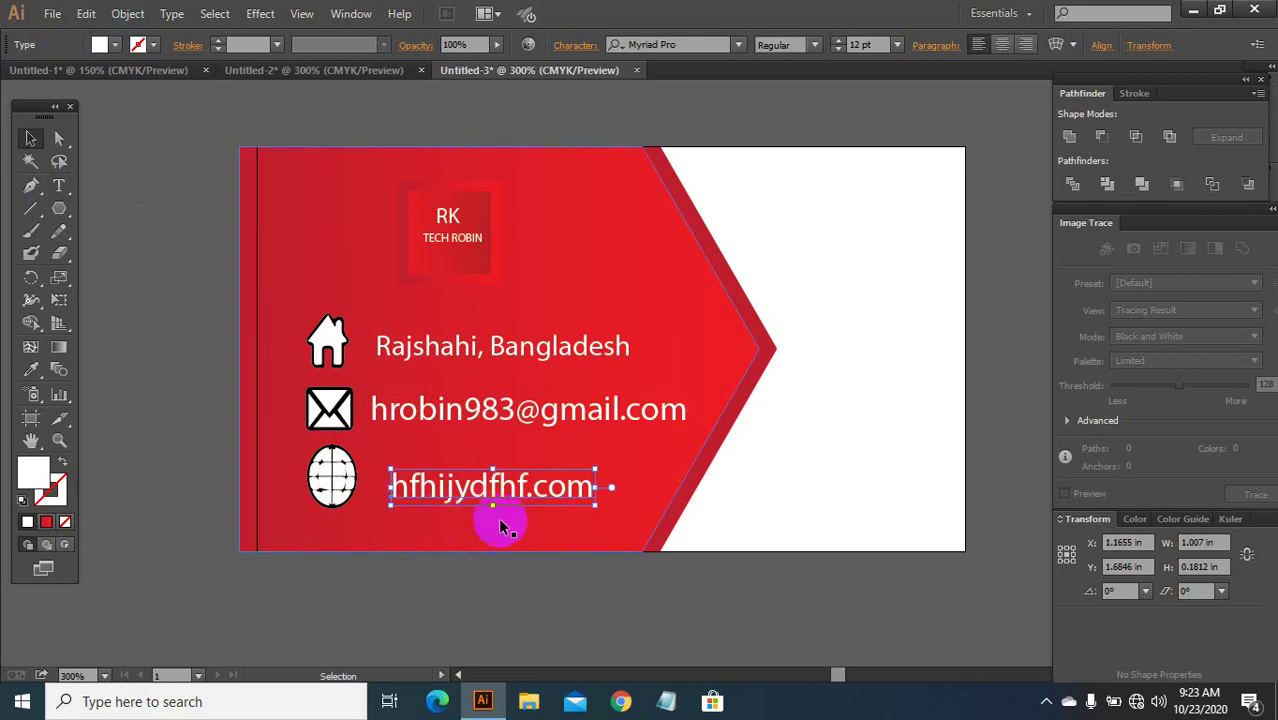
key("Up")
key("Up")
key("Up")
key("Up")
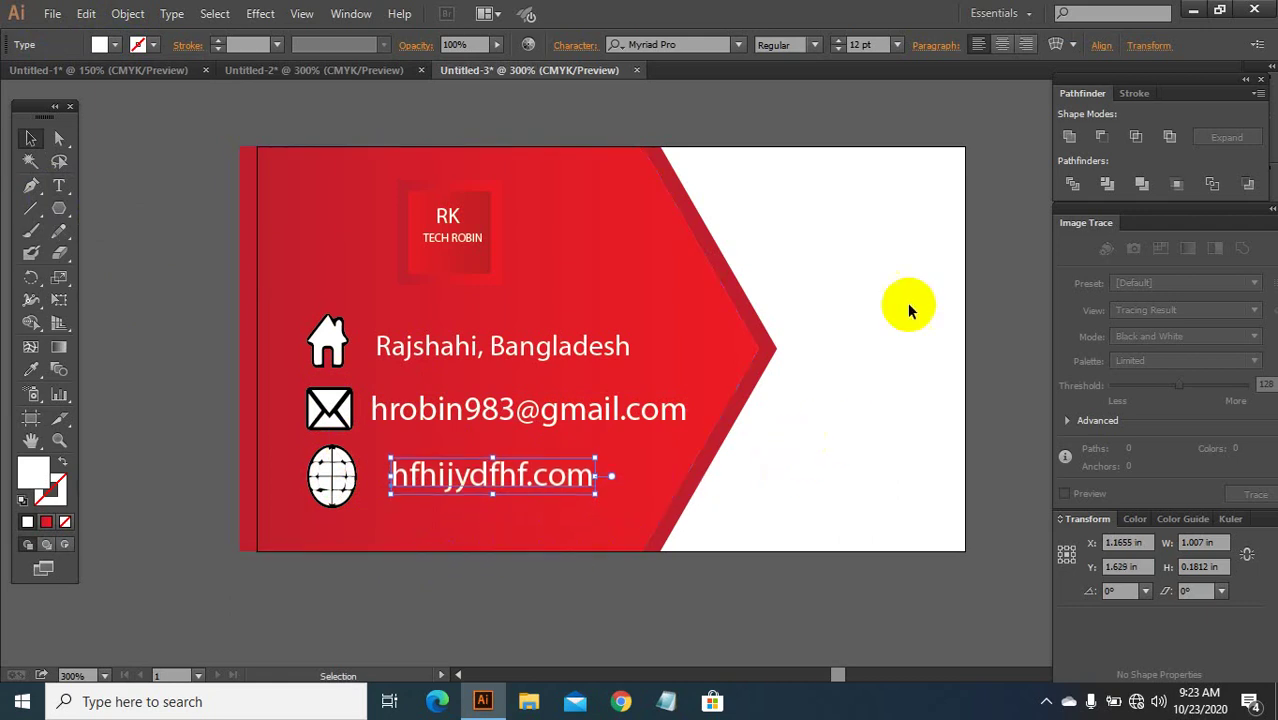
left_click(997, 207)
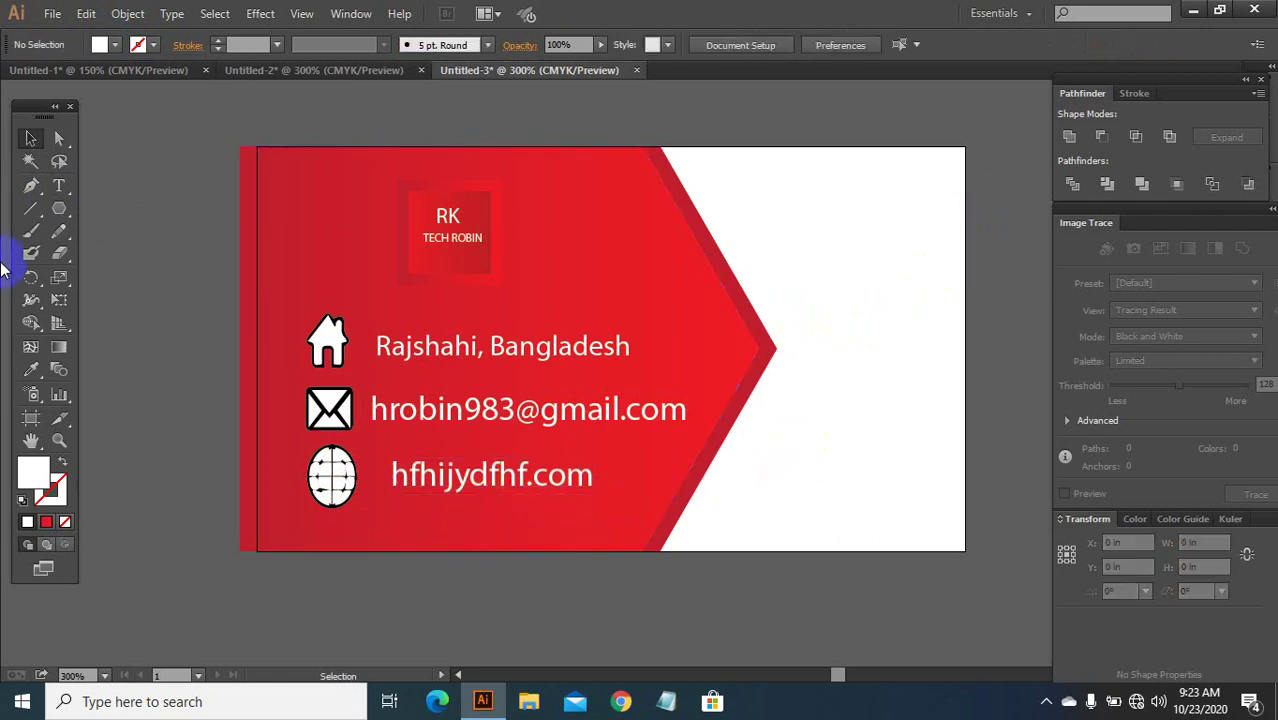
Step: Add the text "Illustrator Tutorial" on the card's white area beside the arrow tip and scale it down to about 8.04 pt
left_click(58, 185)
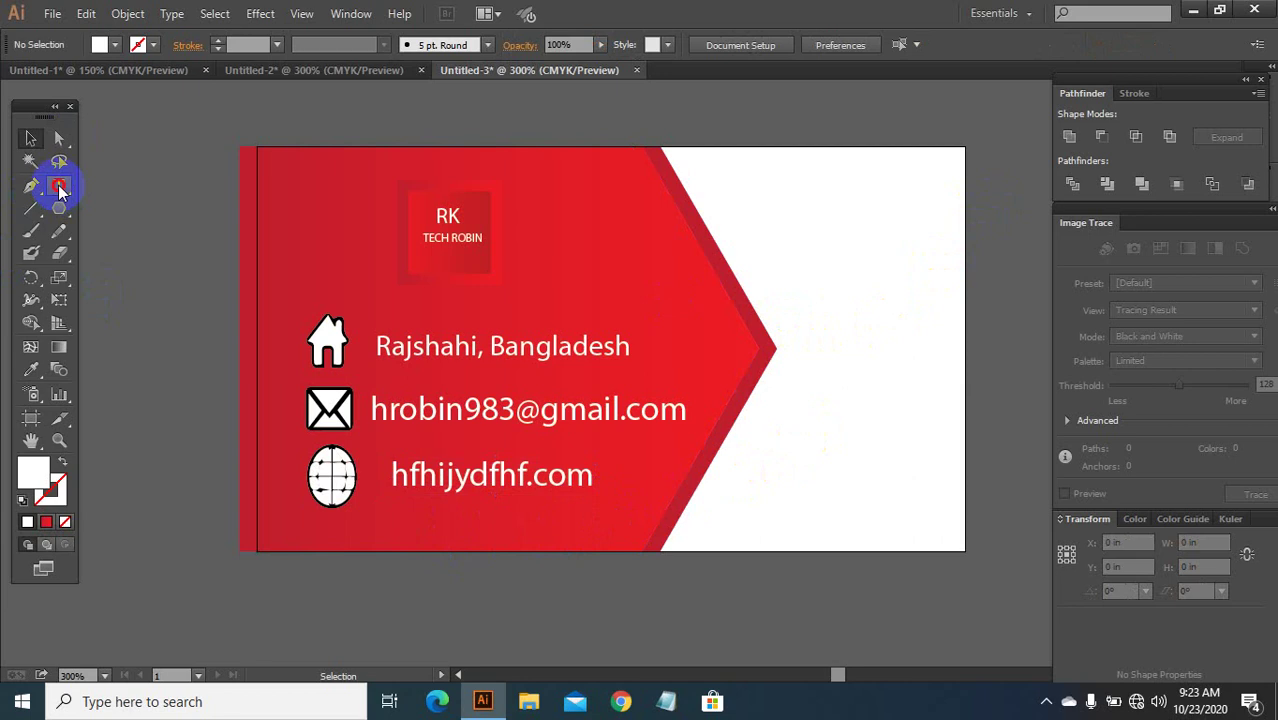
left_click(790, 336)
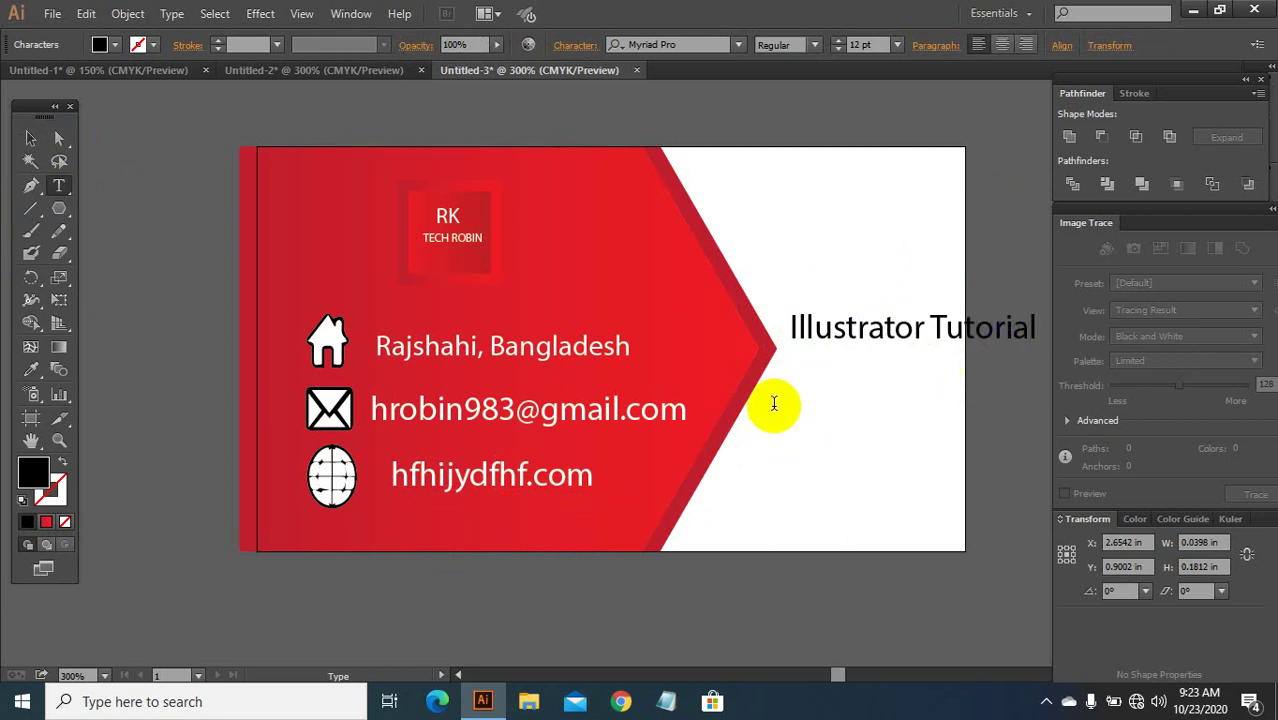
left_click(30, 139)
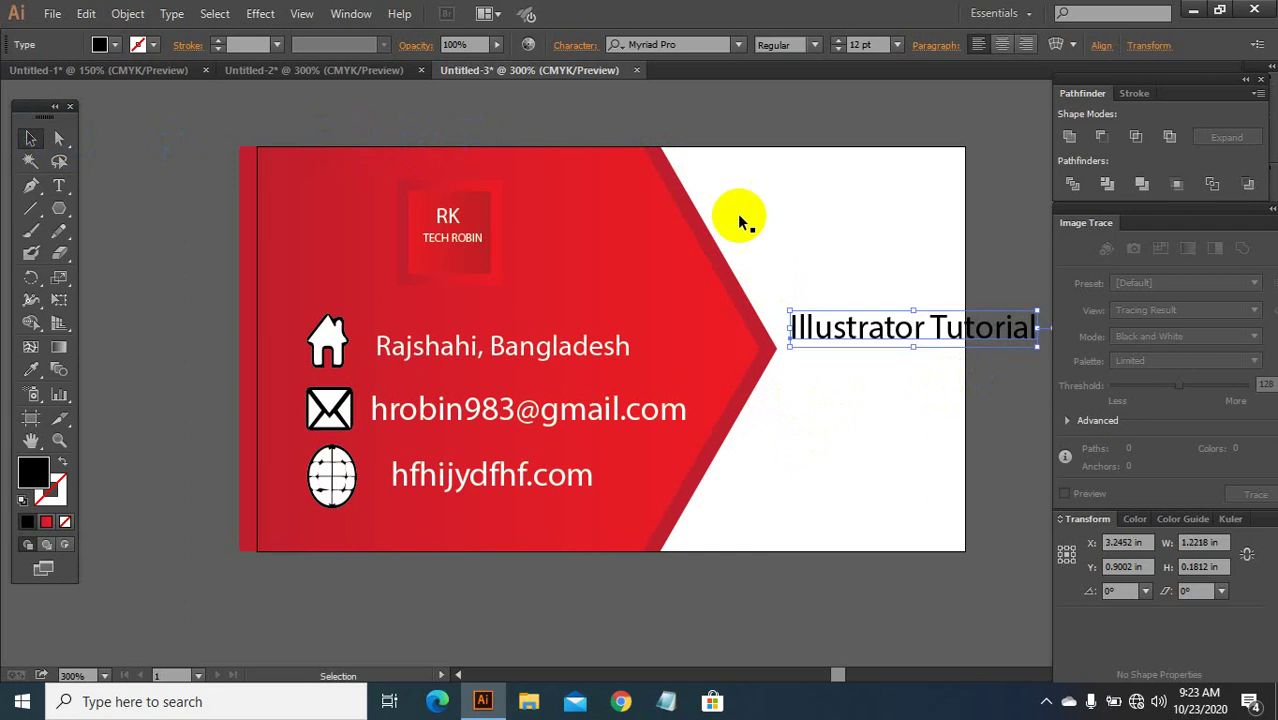
left_click_drag(1040, 347, 900, 354)
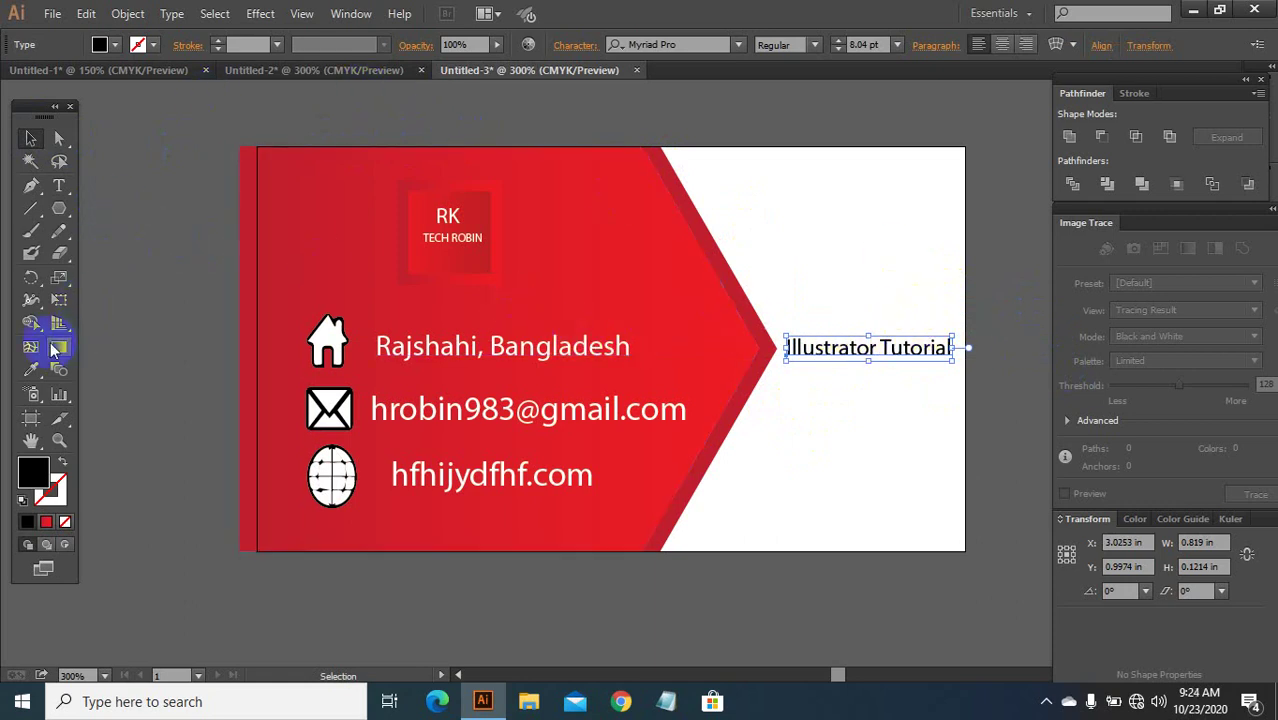
Step: Try to colour the "Illustrator Tutorial" text by sampling the red arrow panel and applying the bright red swatch
left_click(33, 372)
left_click(588, 233)
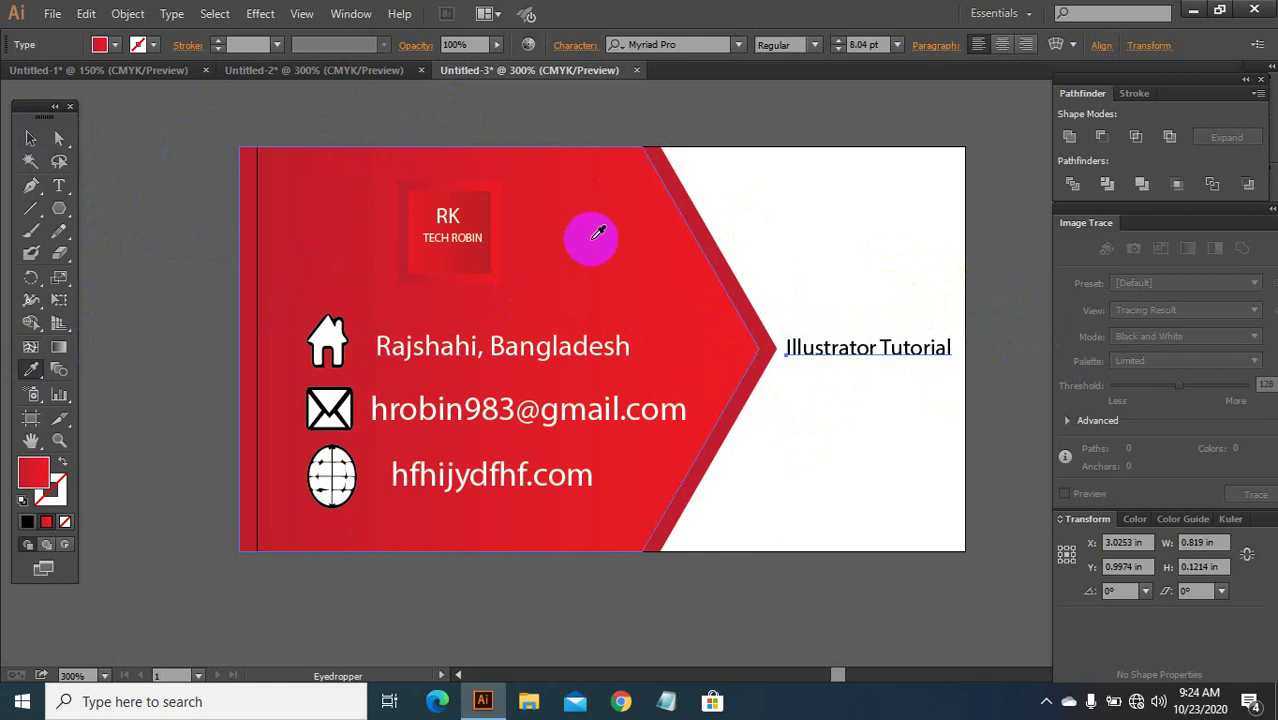
left_click(33, 137)
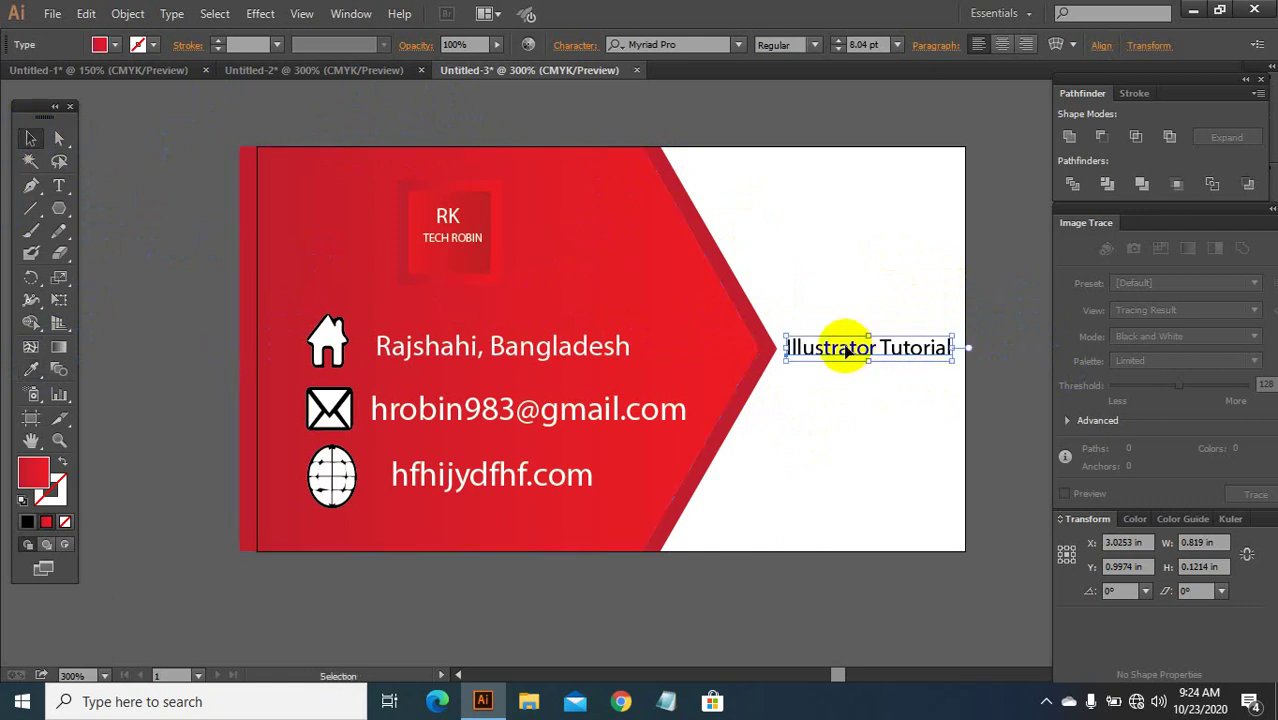
left_click(97, 45)
left_click(68, 77)
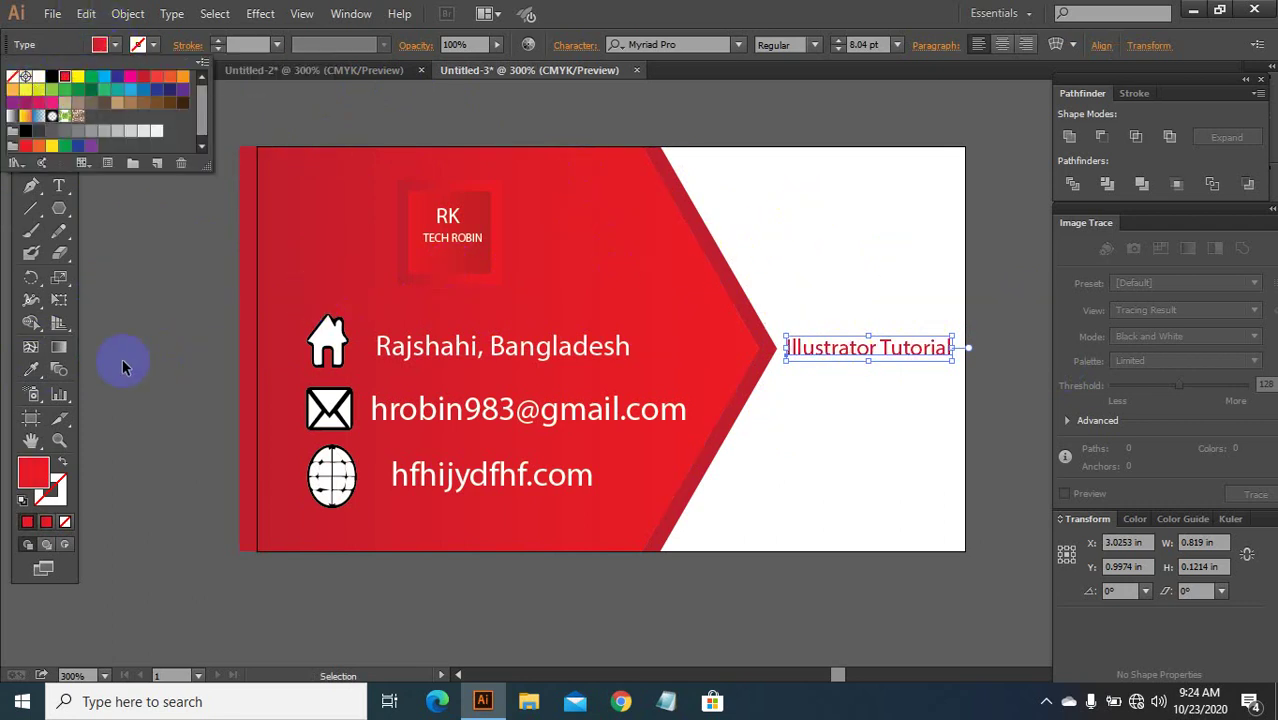
Step: Try to give the "Illustrator Tutorial" text the arrow panel's red gradient using the Eyedropper and Gradient tools
left_click(36, 370)
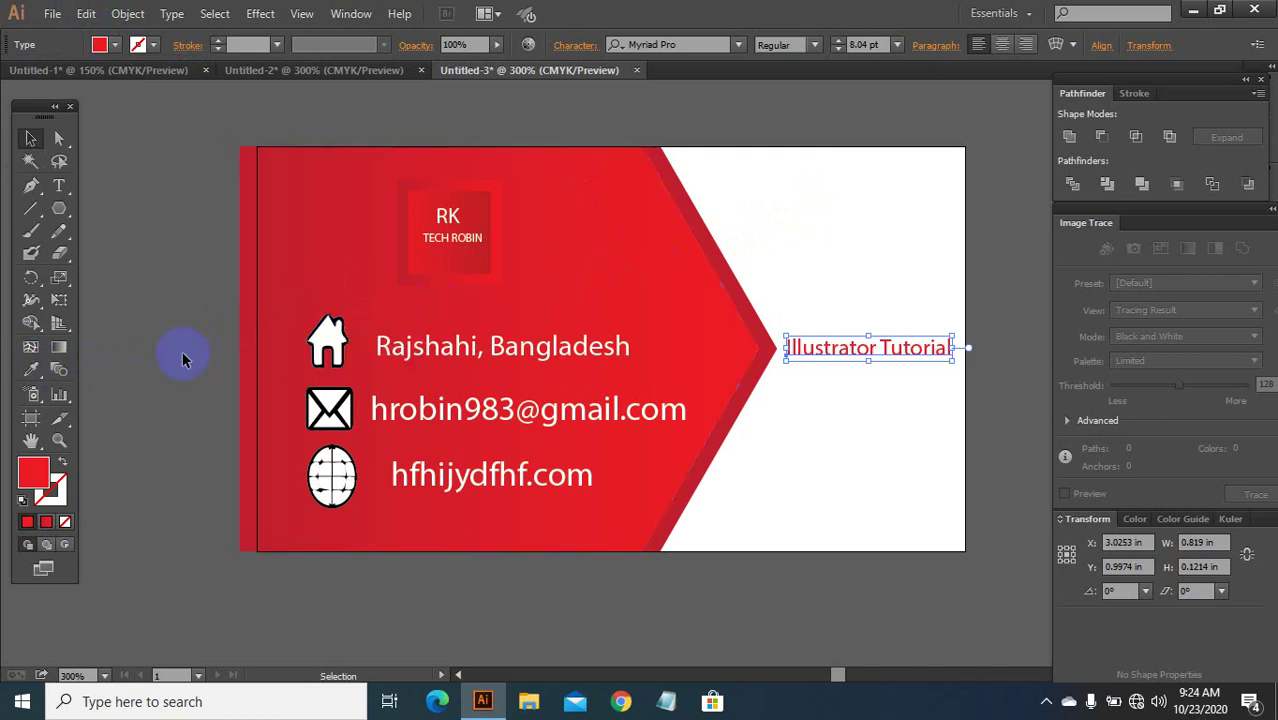
left_click(645, 257)
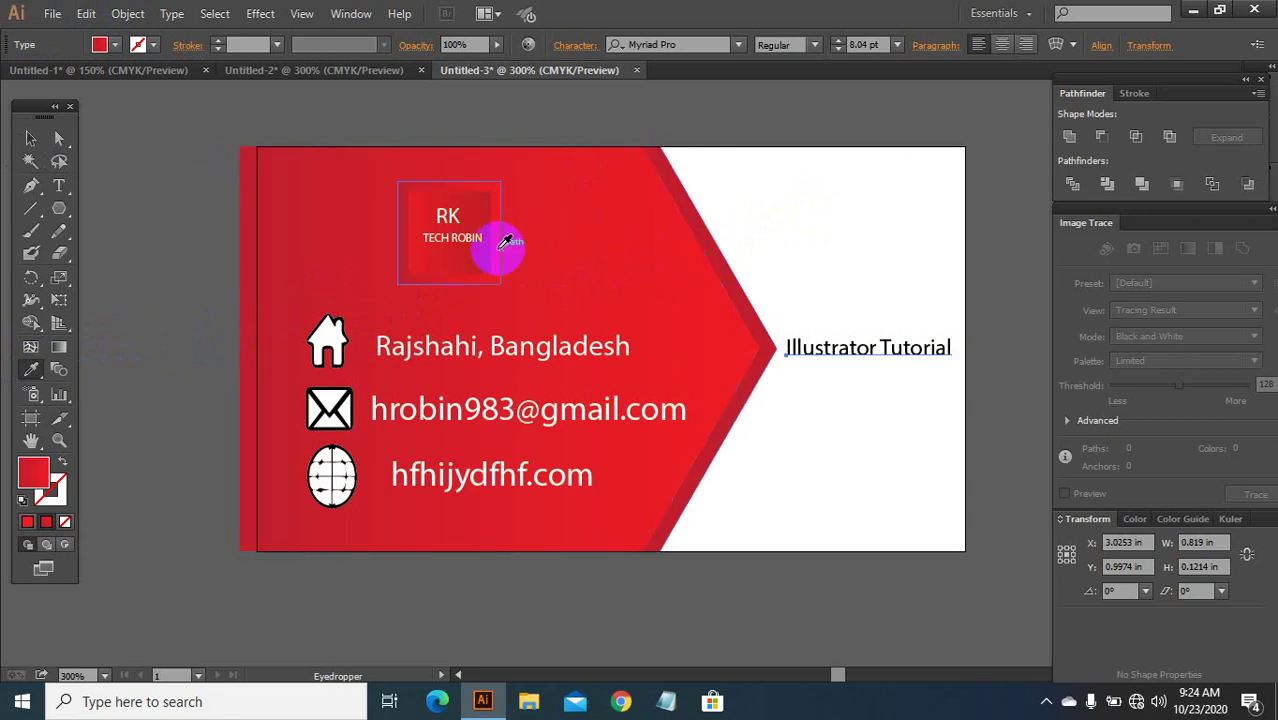
left_click(338, 291)
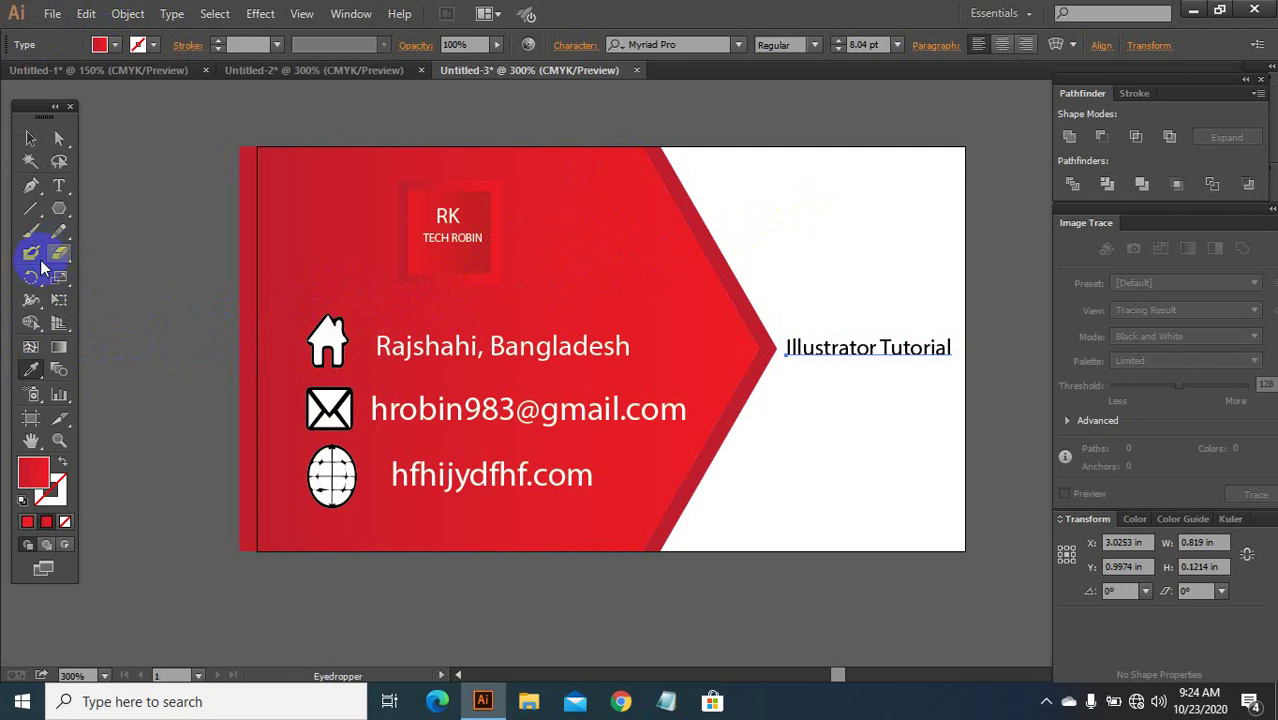
left_click(842, 348)
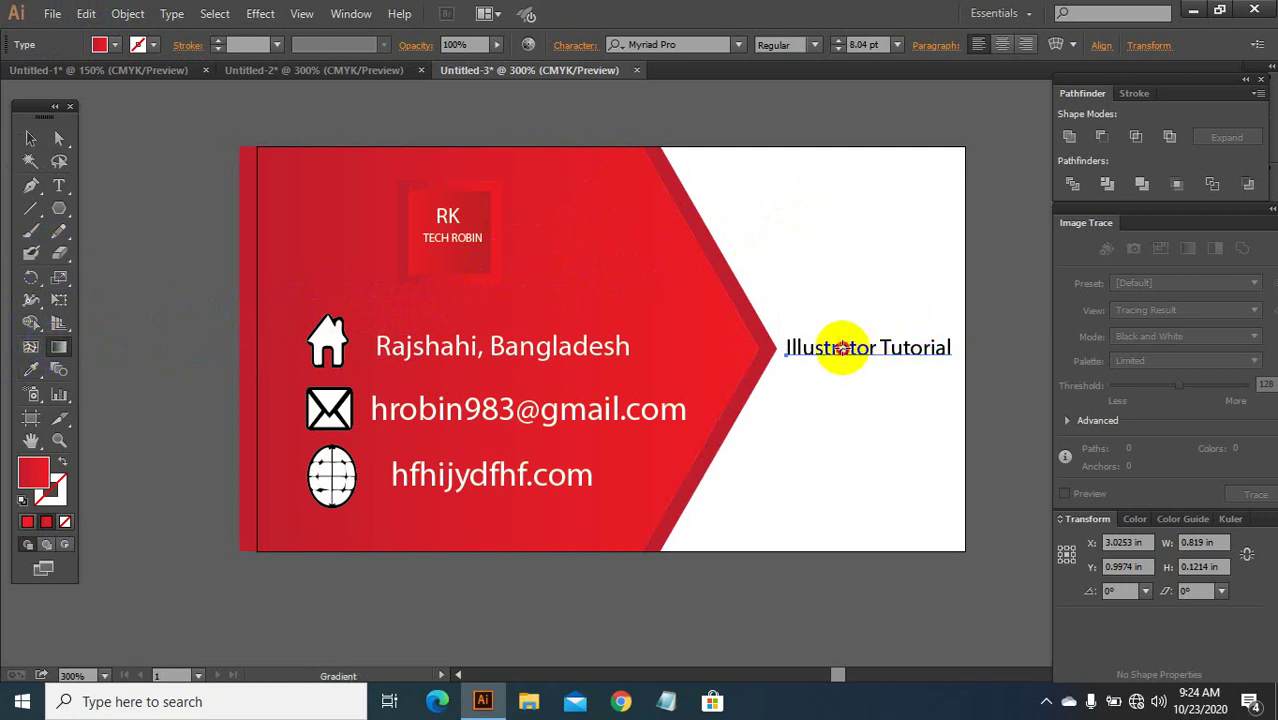
left_click(855, 349)
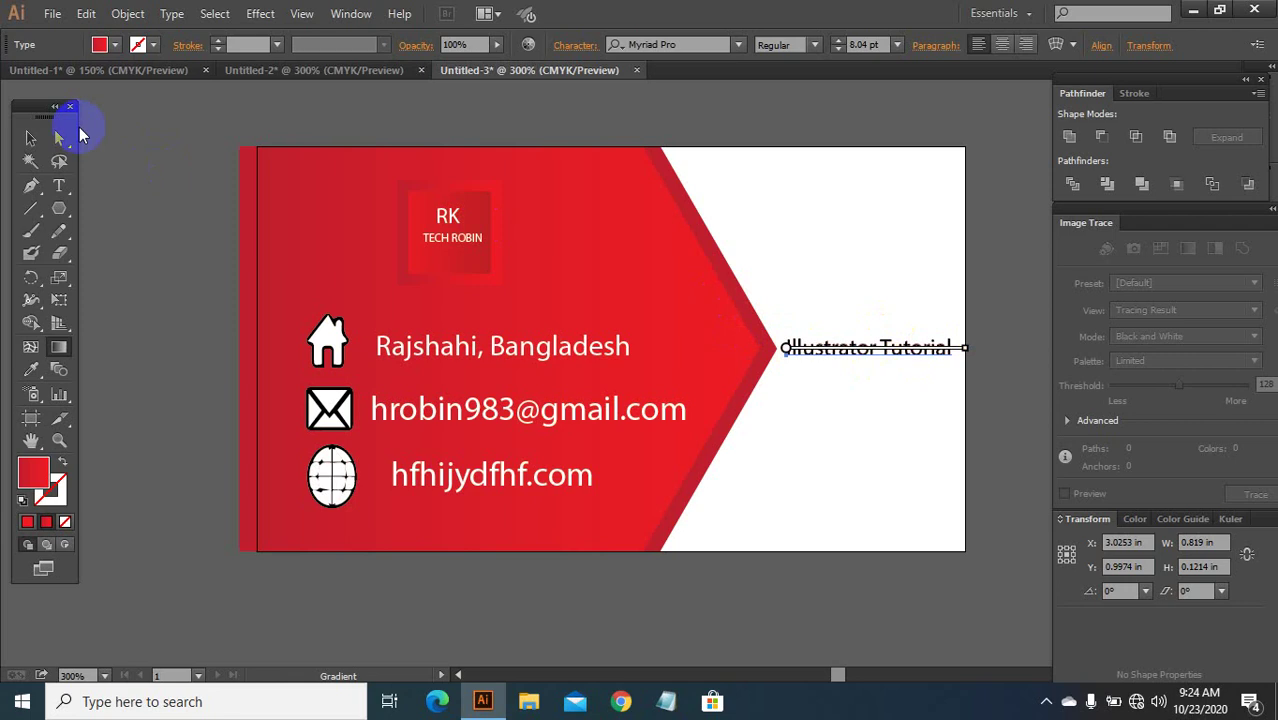
Step: Try to fill the "Illustrator Tutorial" text with the bright red swatch again and deselect it
left_click(30, 138)
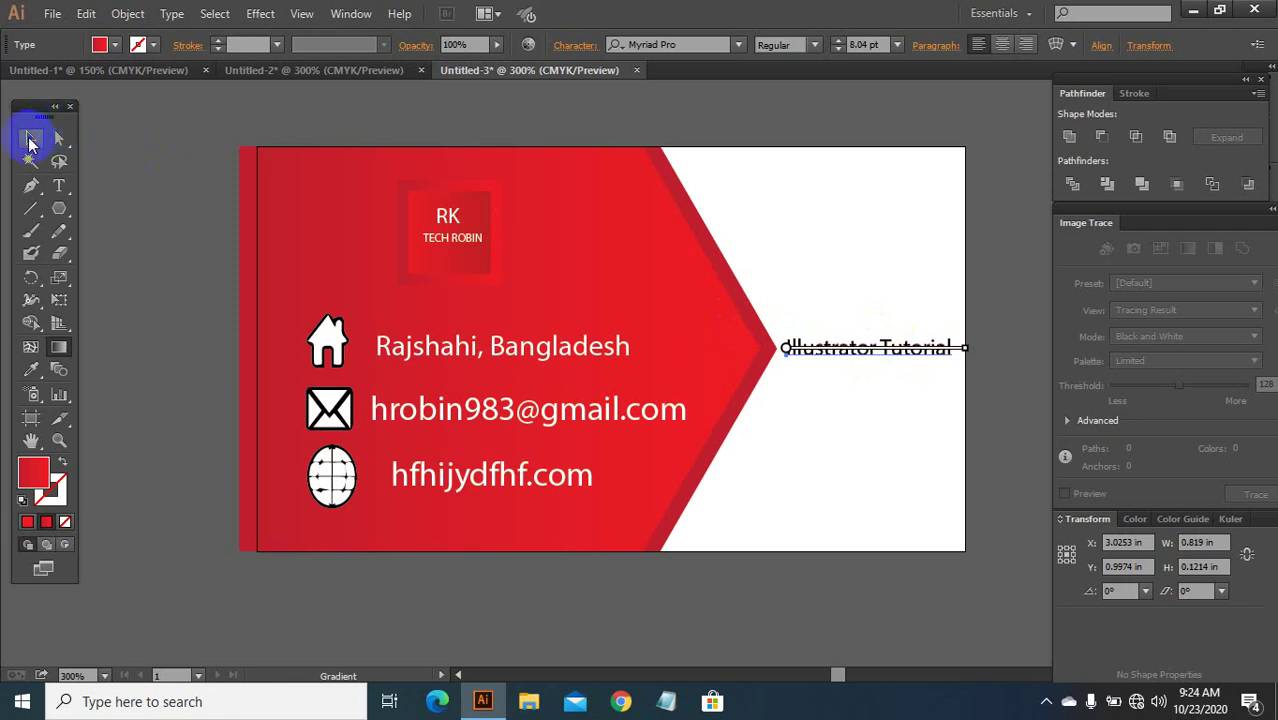
left_click(863, 231)
left_click(884, 348)
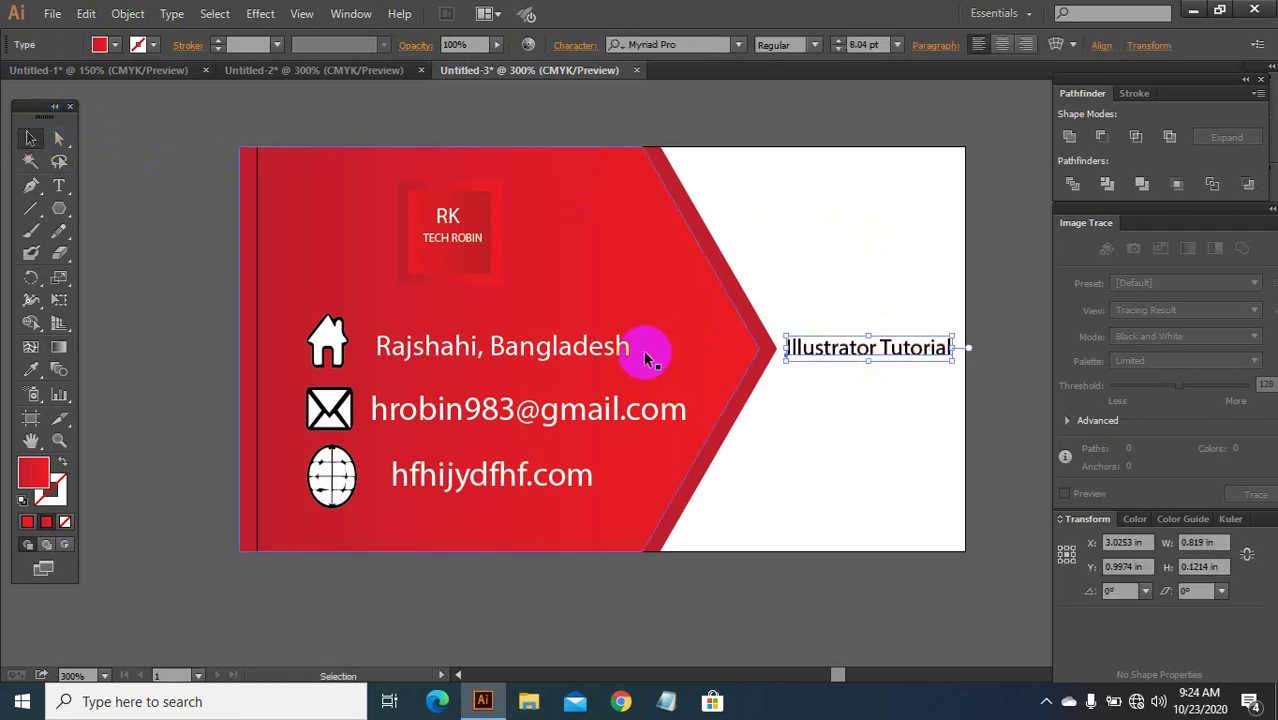
left_click(115, 44)
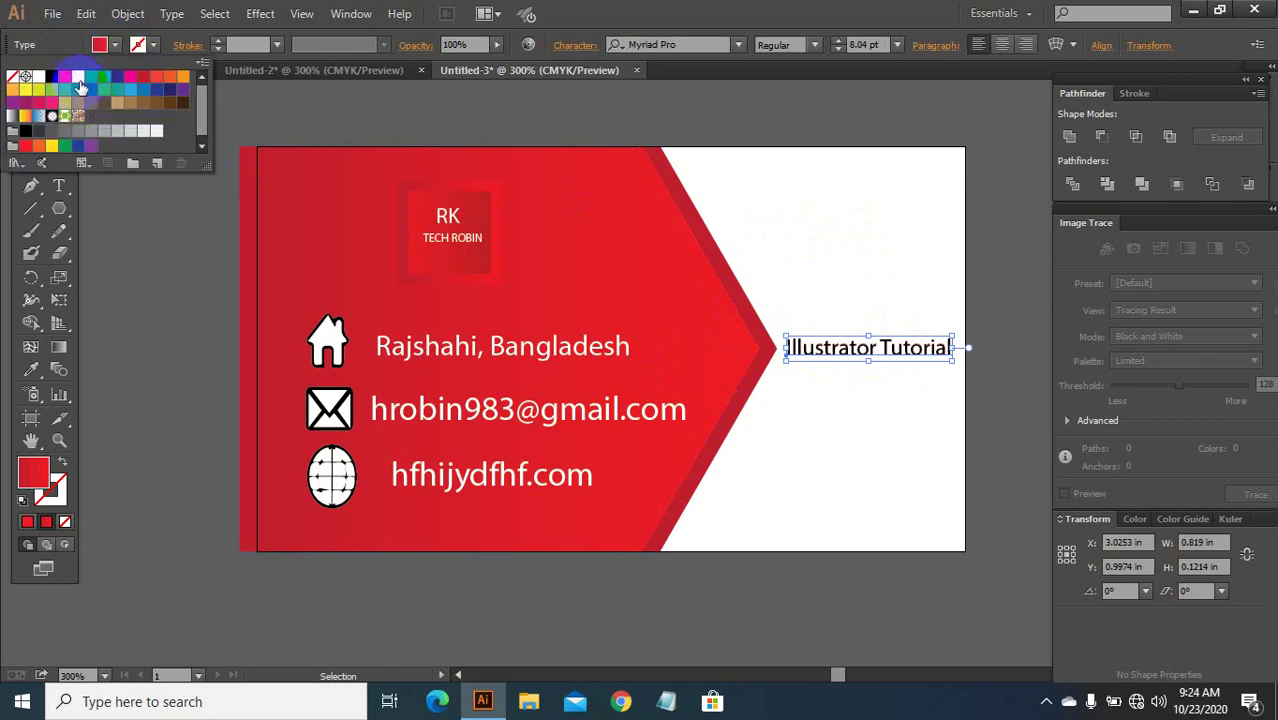
left_click(65, 77)
left_click(815, 167)
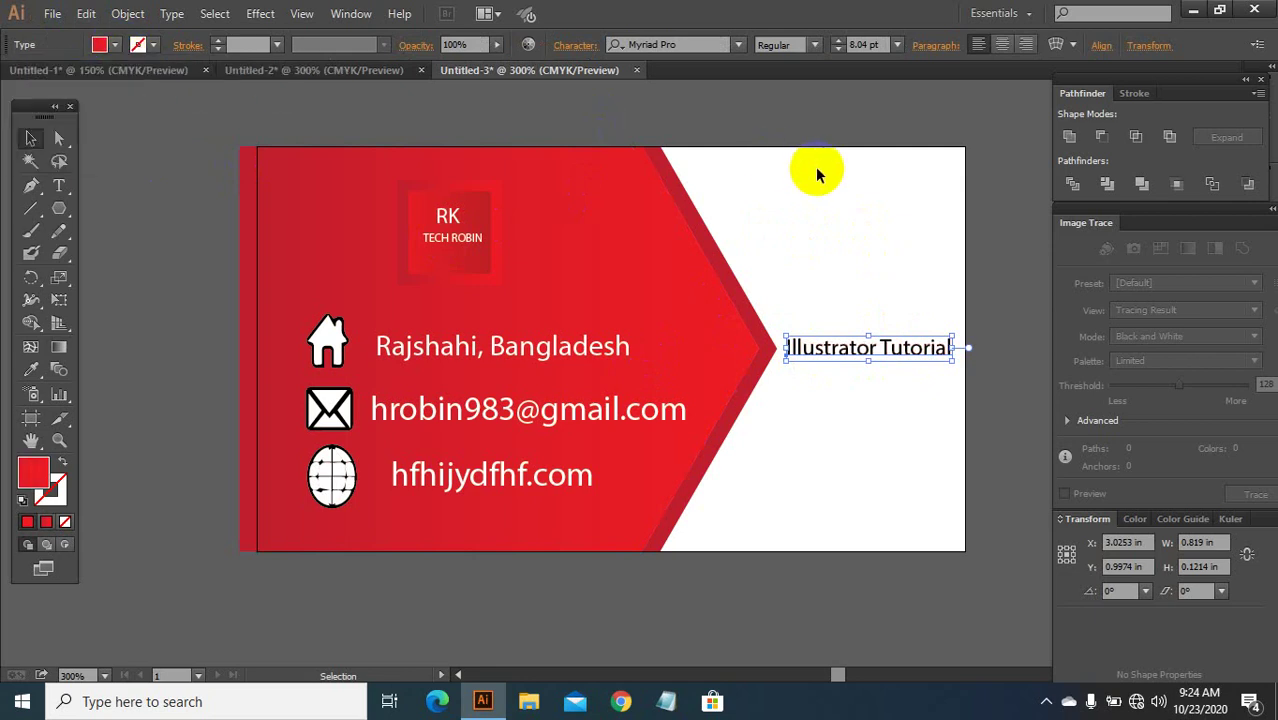
left_click(818, 229)
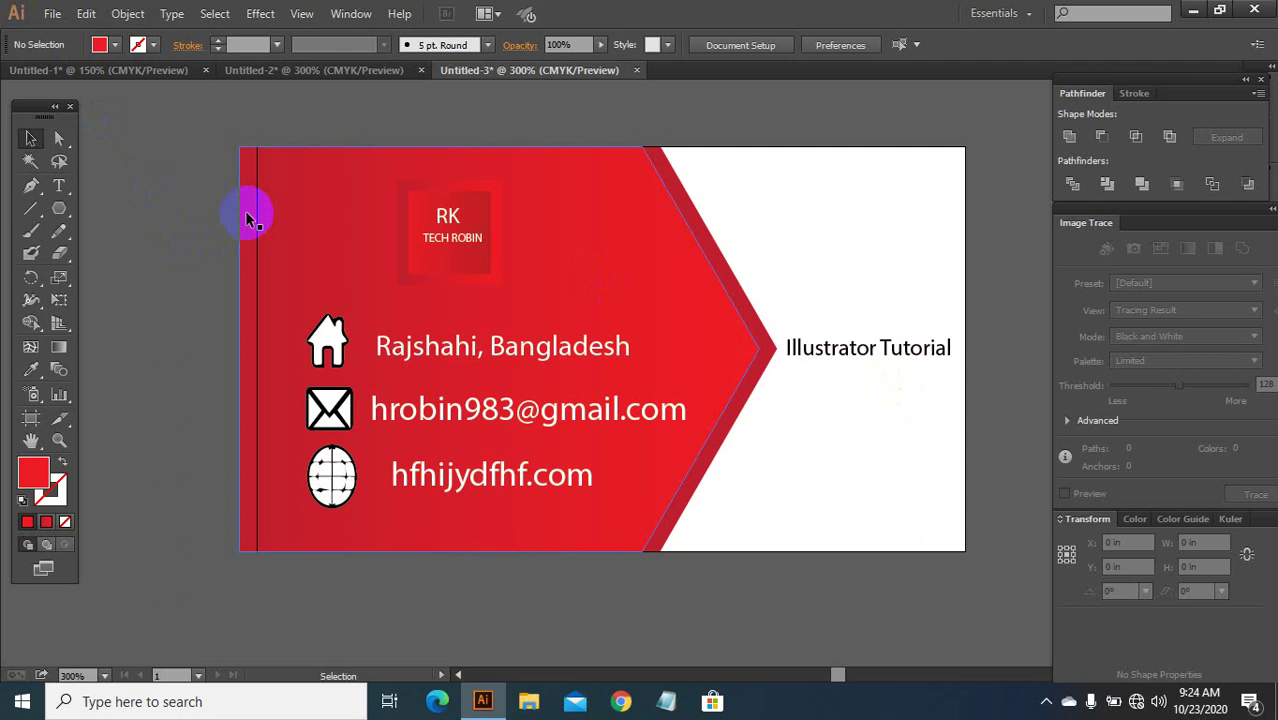
Step: Draw a vertical line about 2.41 in long along the artboard's left edge, extending past the card's upper and lower edges
left_click(32, 211)
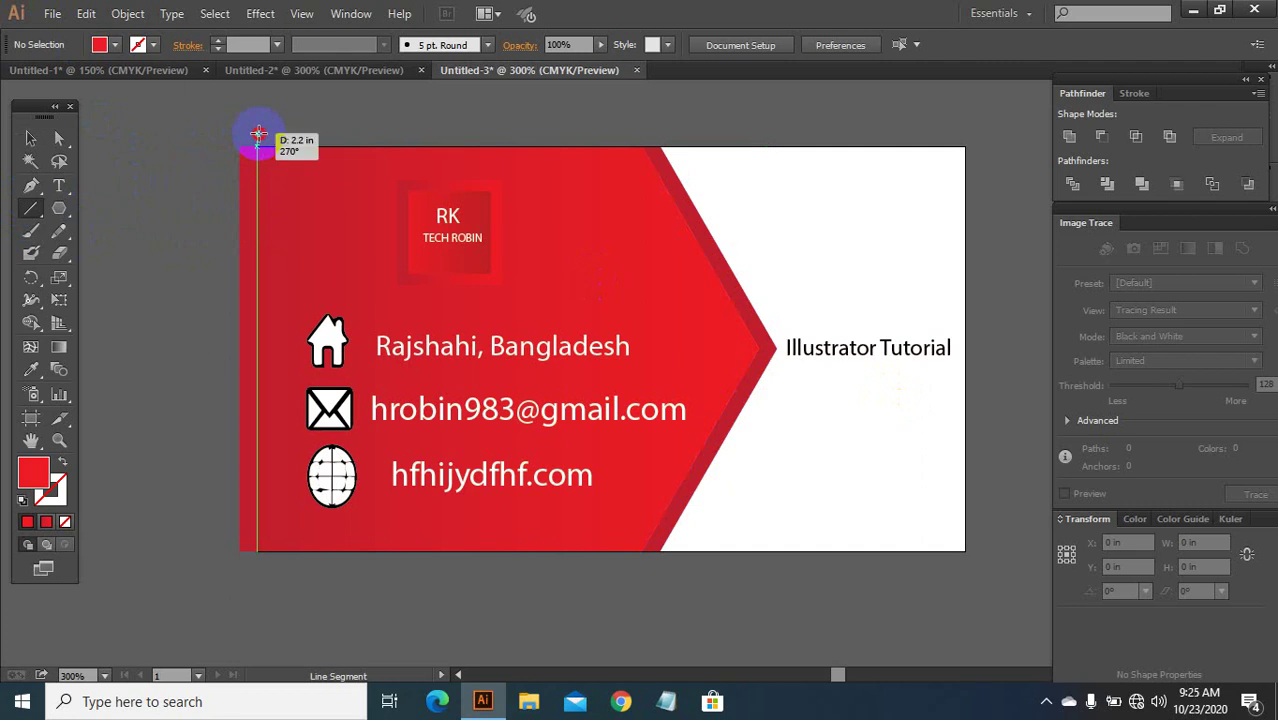
left_click_drag(258, 133, 290, 612)
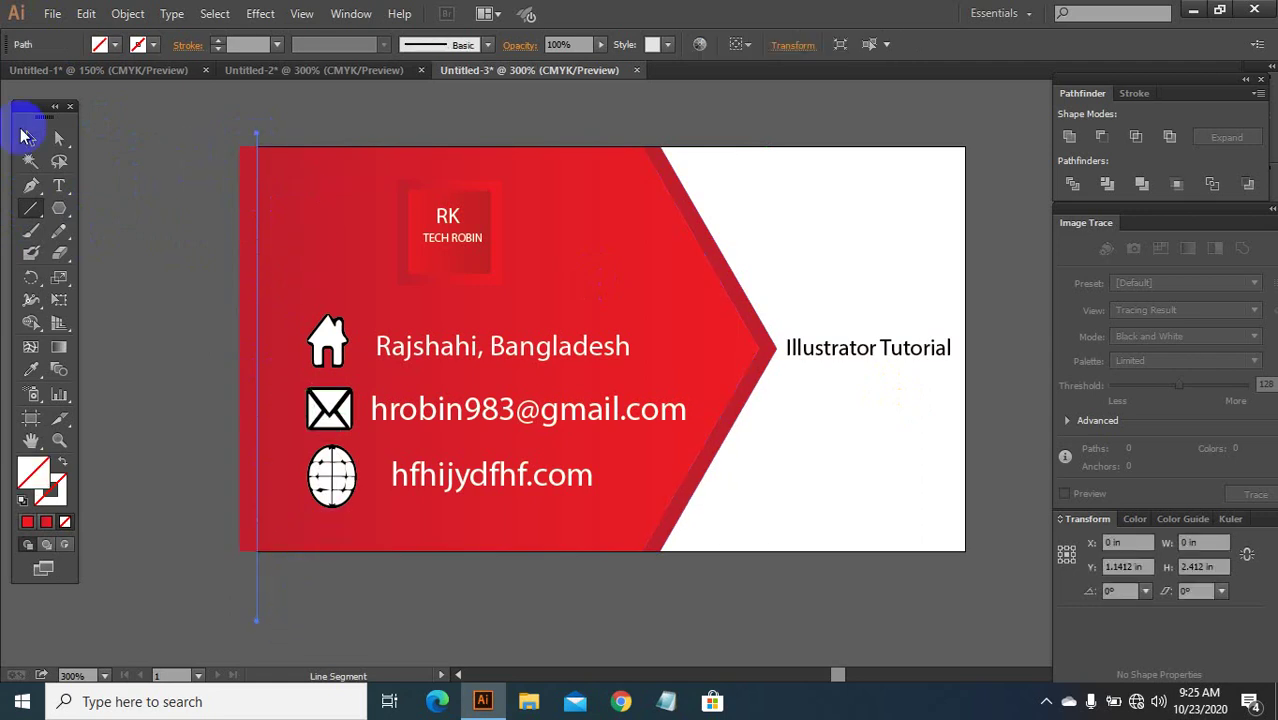
left_click(30, 137)
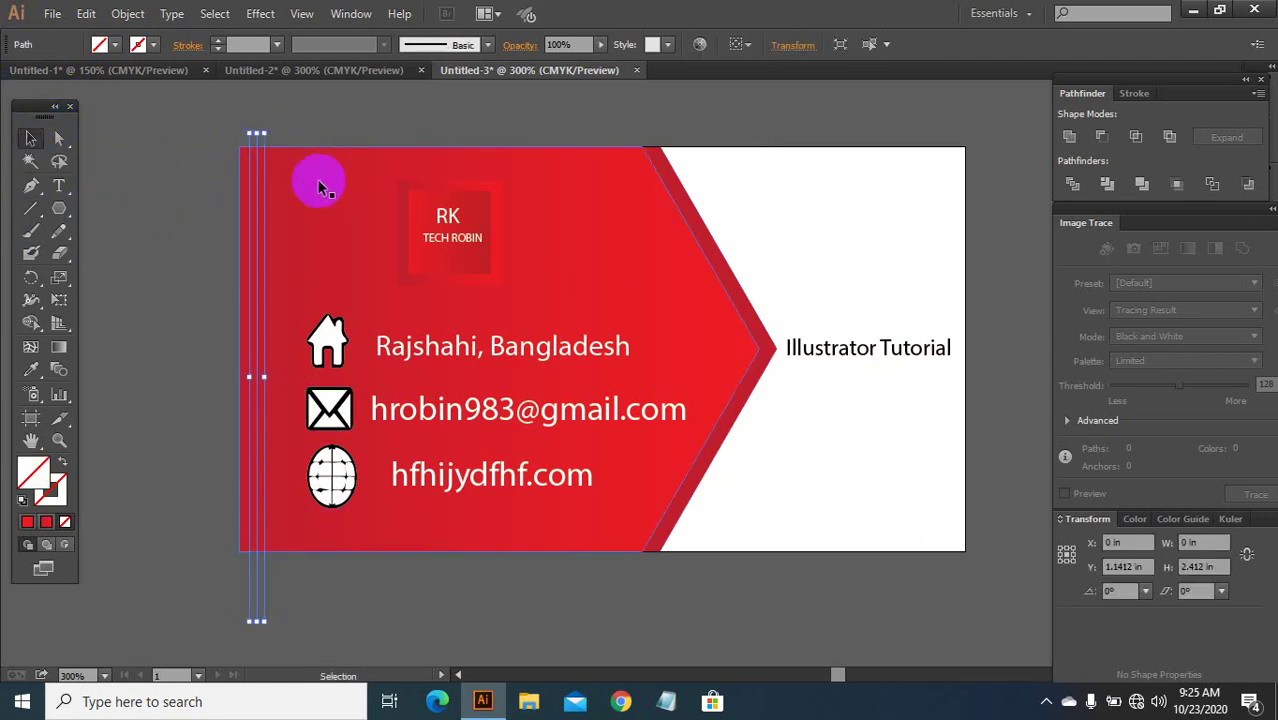
left_click(198, 138)
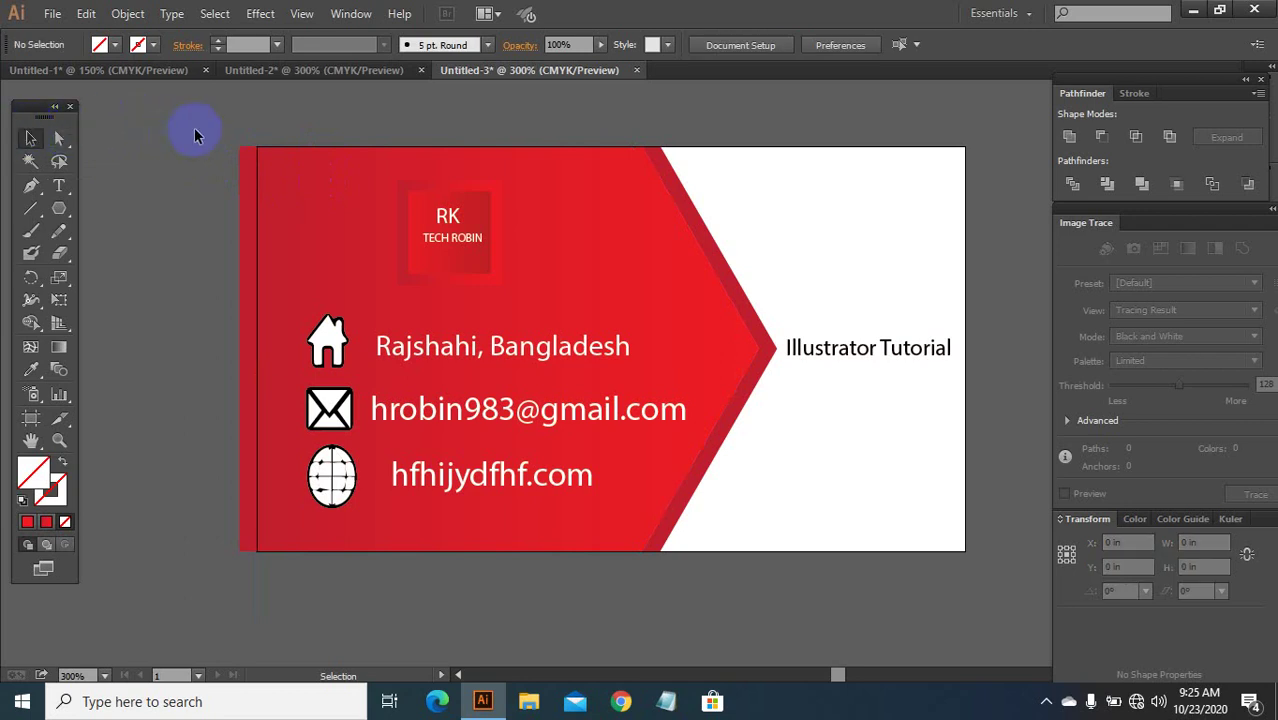
Step: Expand the fills of both red arrow panels together with the vertical line, specifying 255 objects for the gradient
left_click(282, 188)
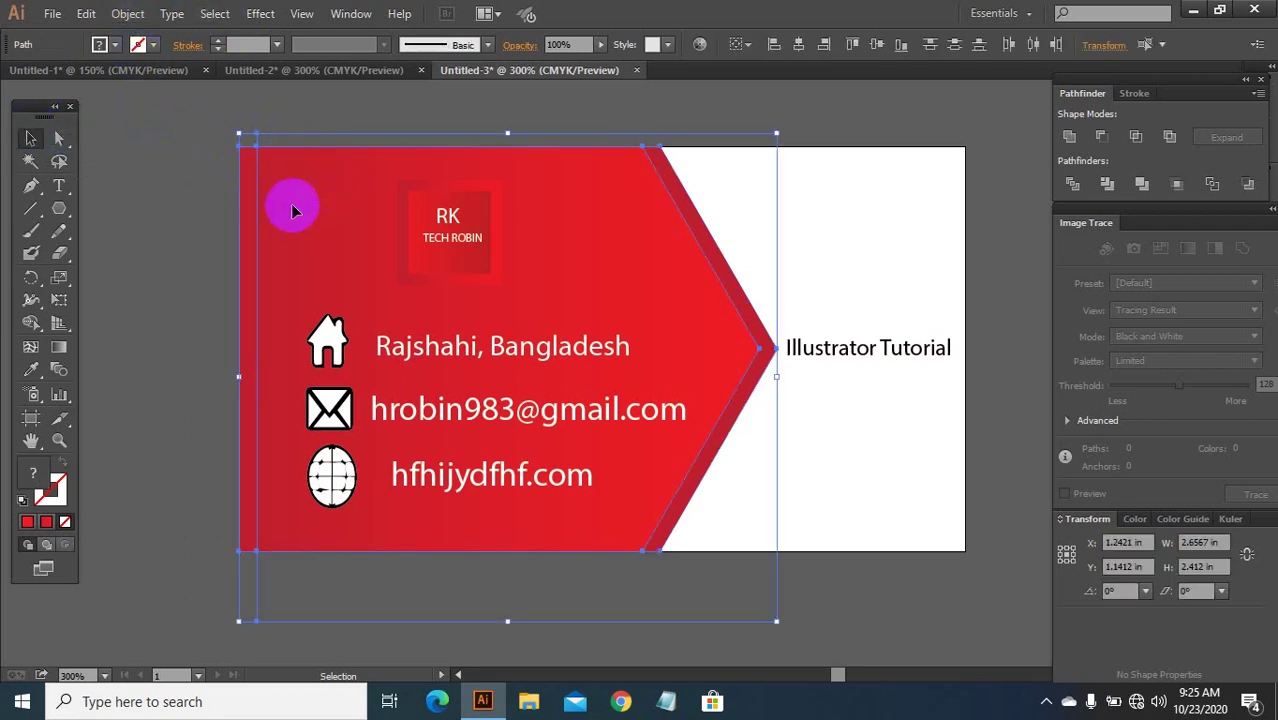
left_click(128, 14)
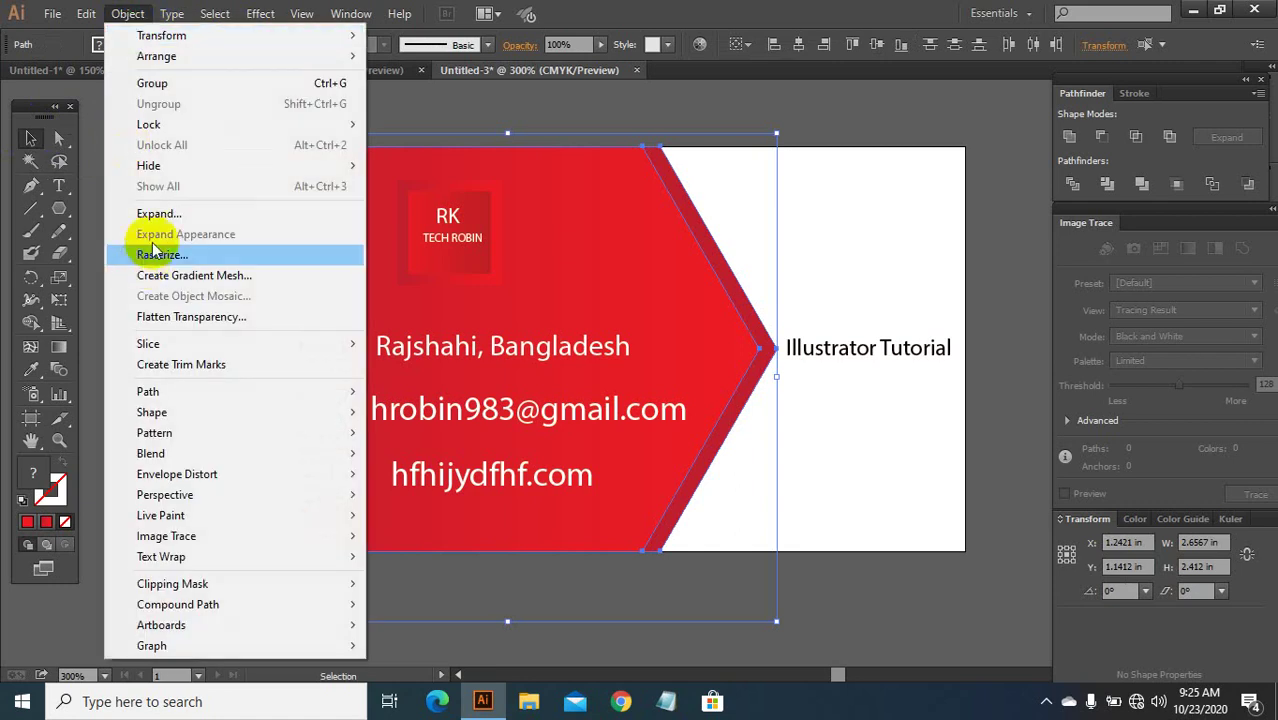
left_click(140, 213)
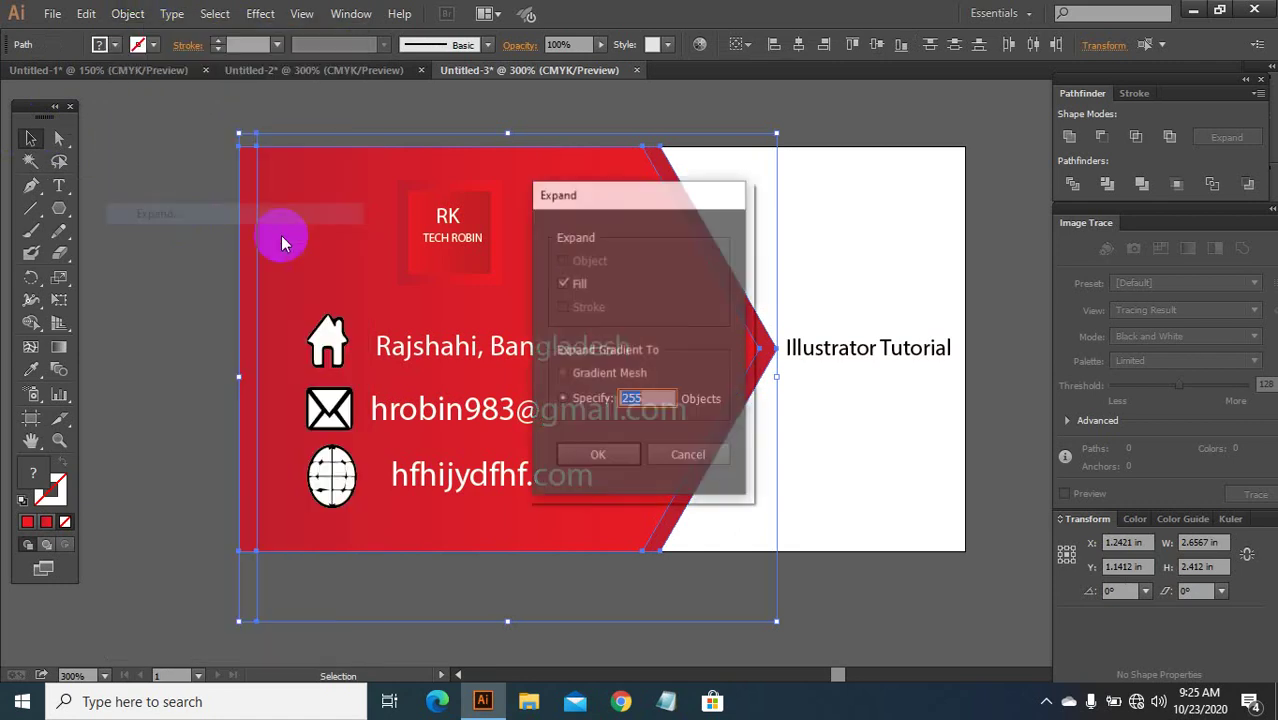
left_click(598, 454)
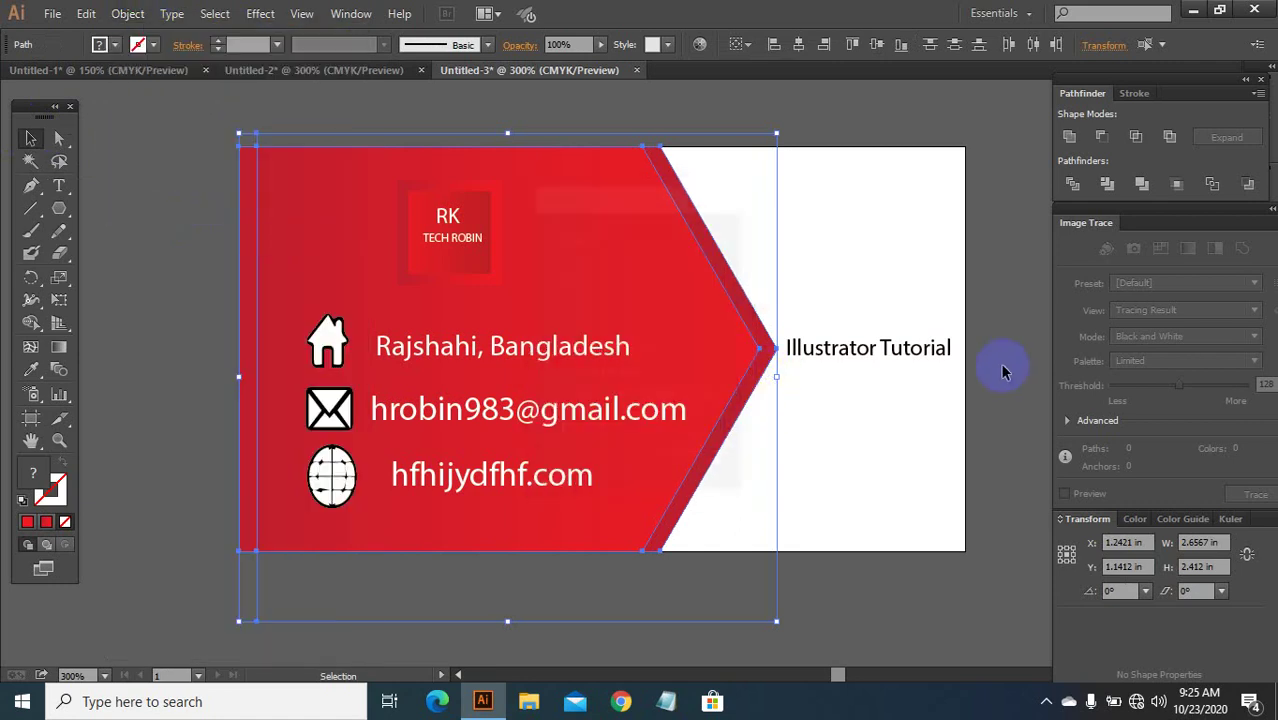
Step: Try to split the expanded panels along the vertical line with Pathfinder Divide and ungroup the pieces, and undo both operations
left_click(1073, 186)
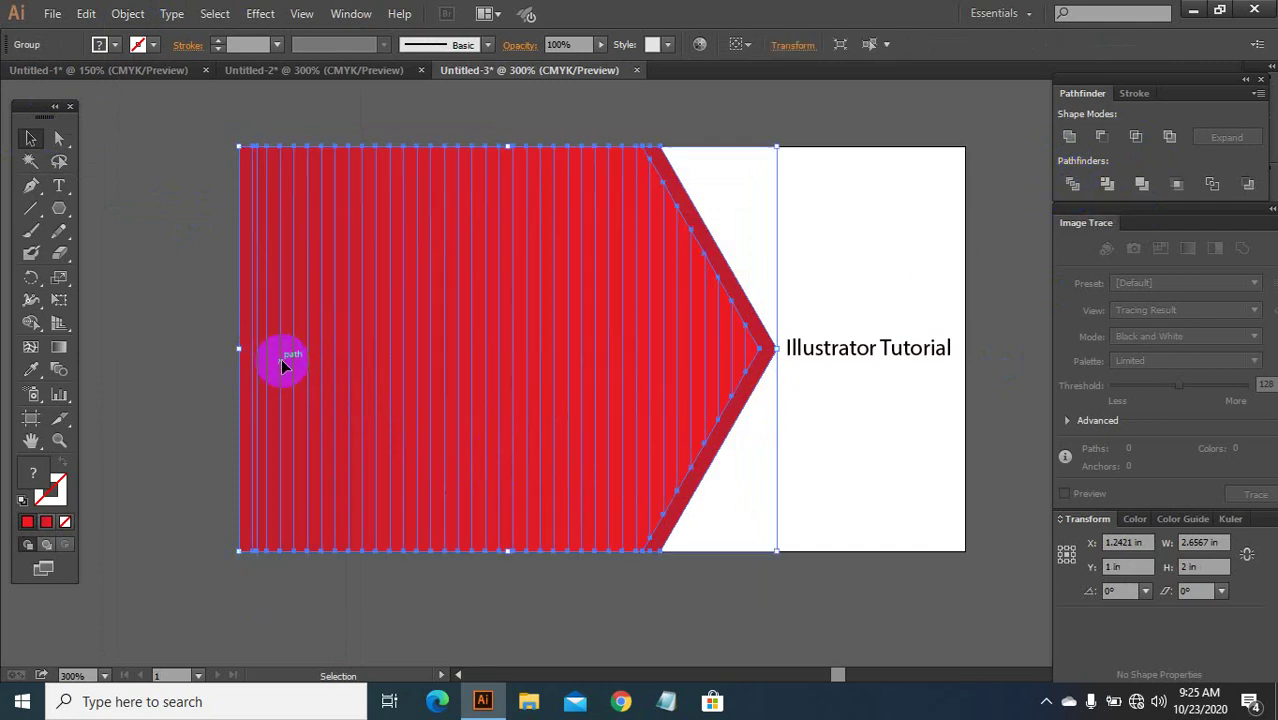
right_click(299, 389)
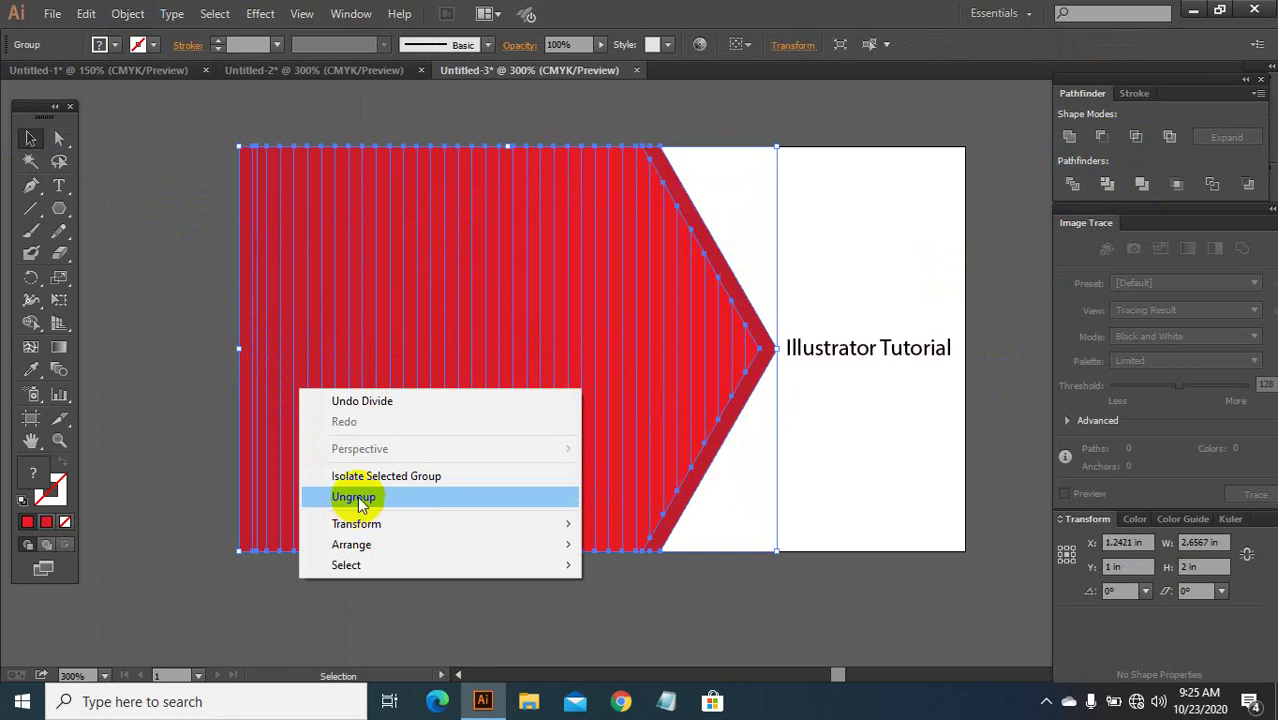
left_click(357, 497)
left_click(185, 355)
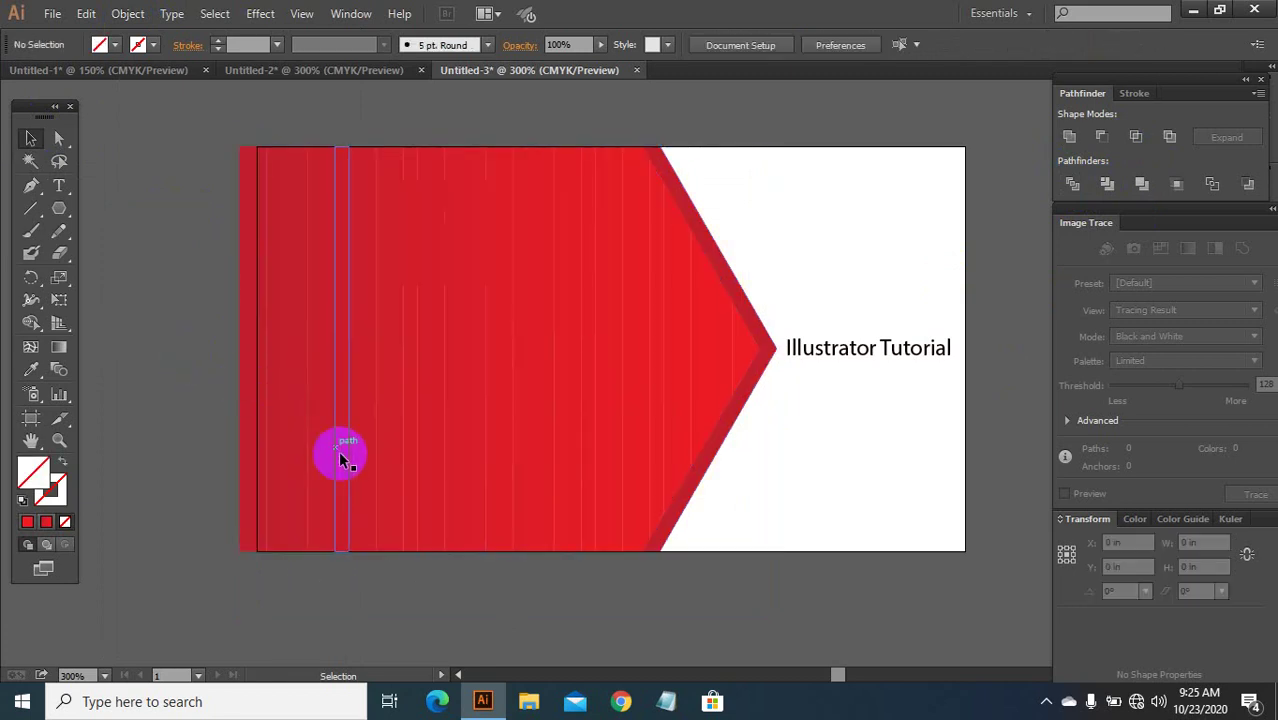
key("ctrl+z")
key("ctrl+z")
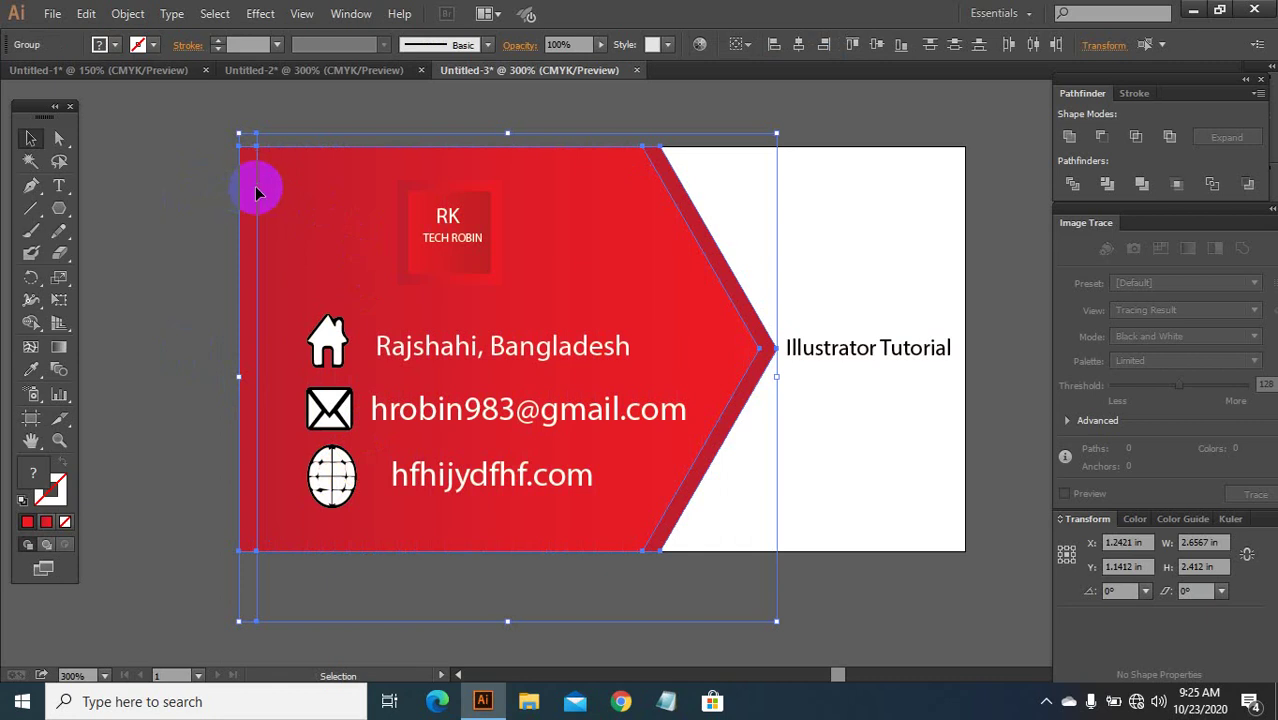
Step: Ungroup the expanded red arrow panels and deselect everything
right_click(252, 218)
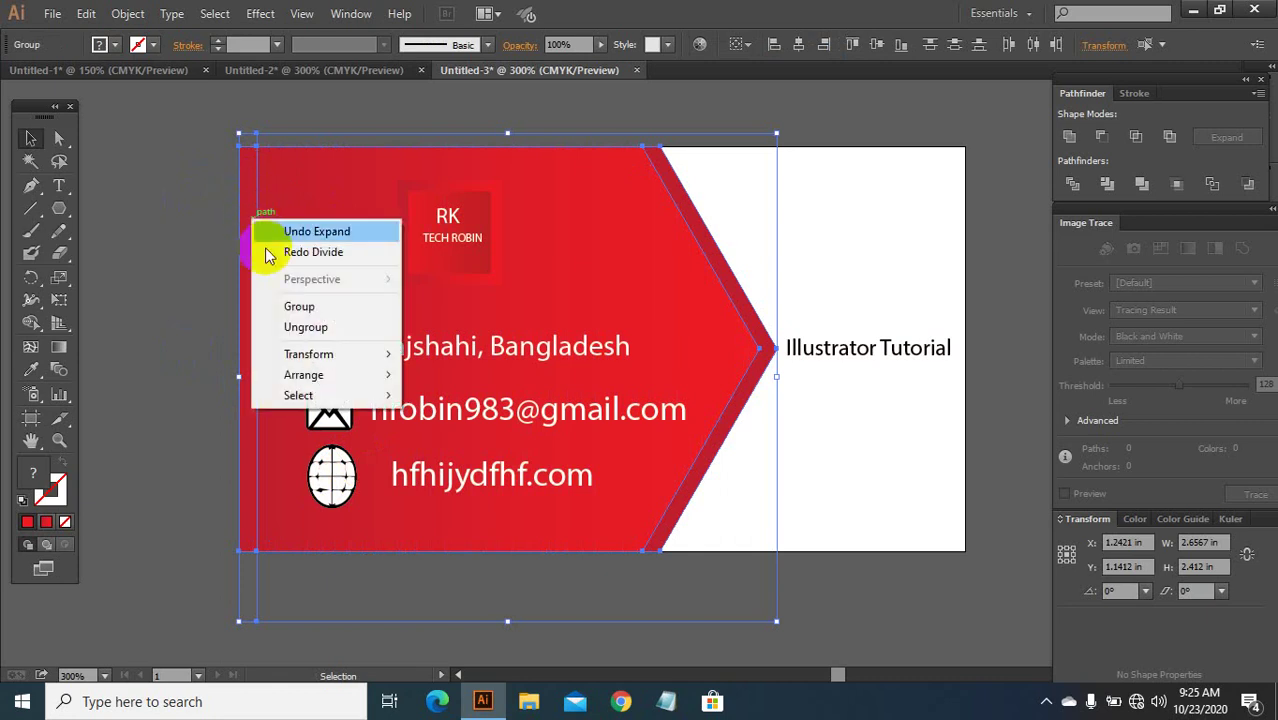
left_click(296, 330)
left_click(210, 208)
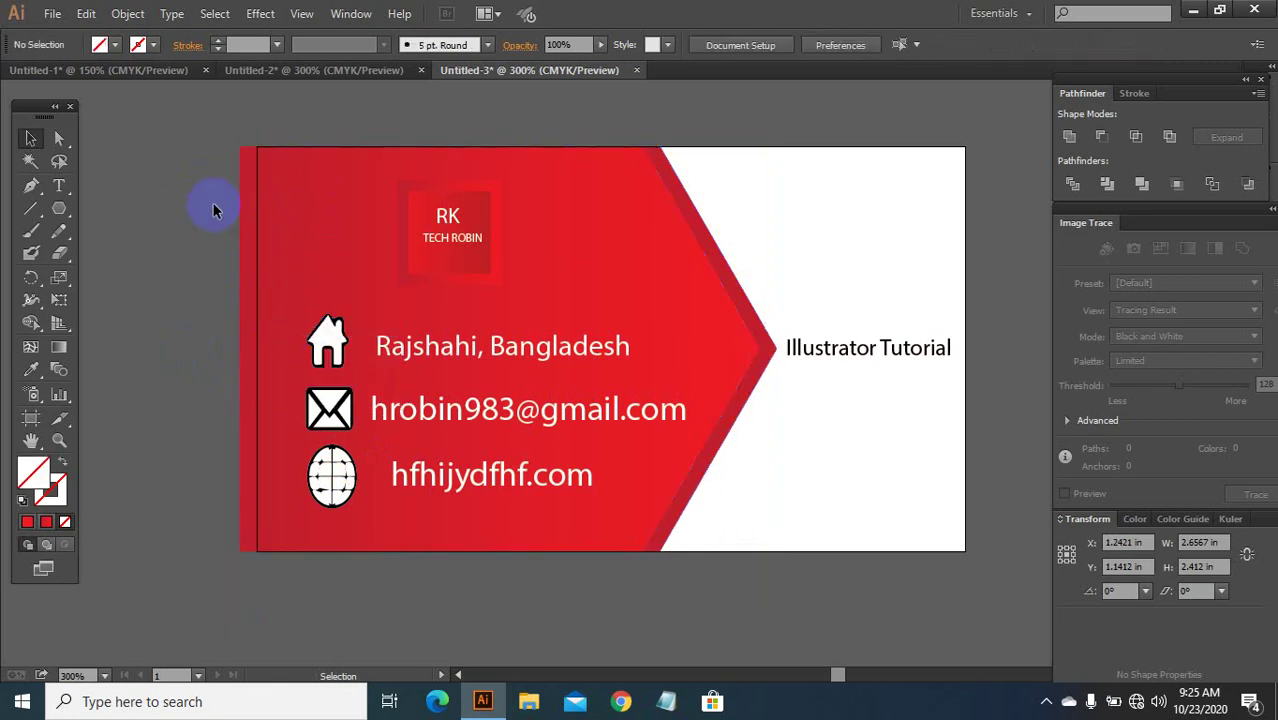
left_click(250, 180)
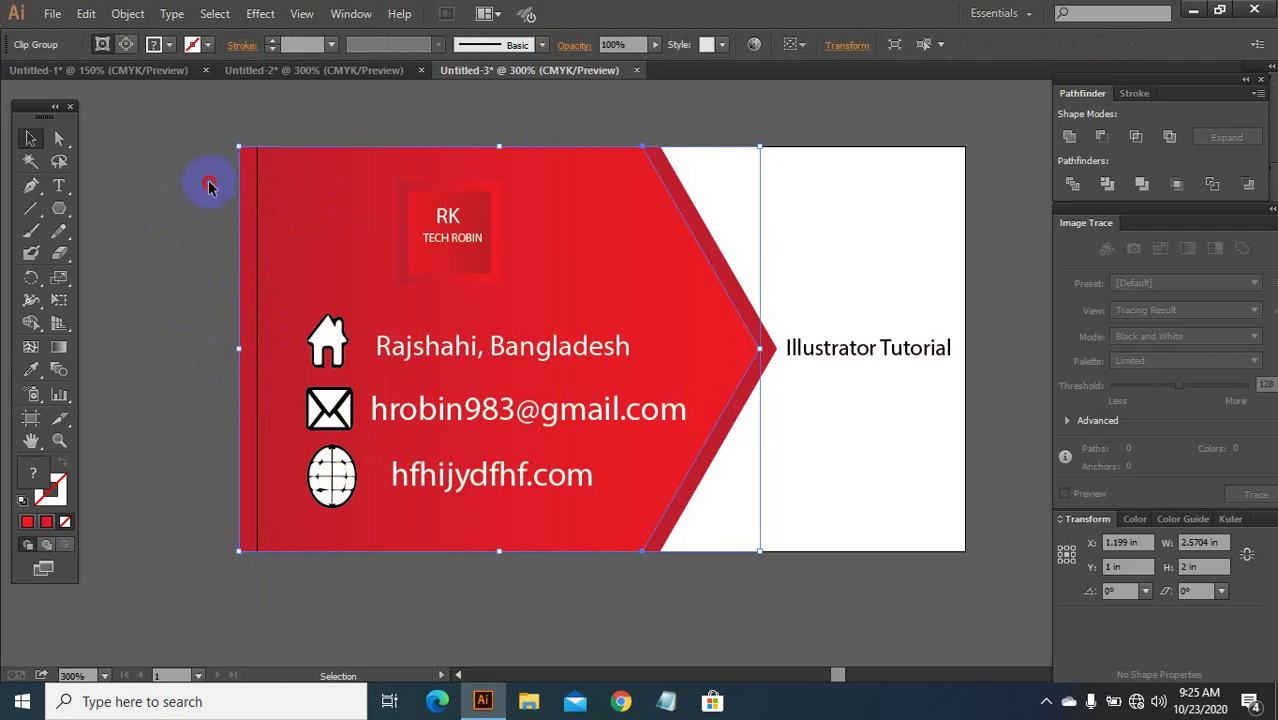
left_click(206, 183)
left_click(246, 190)
left_click(213, 205)
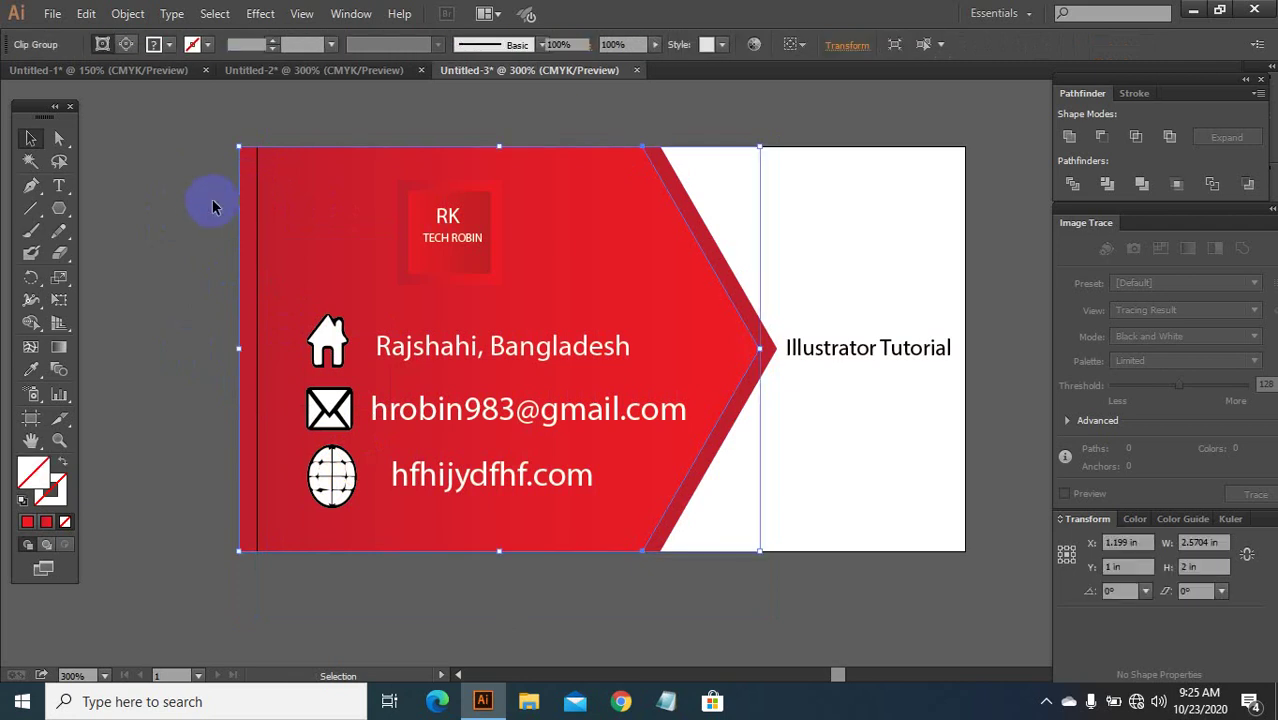
left_click(246, 190)
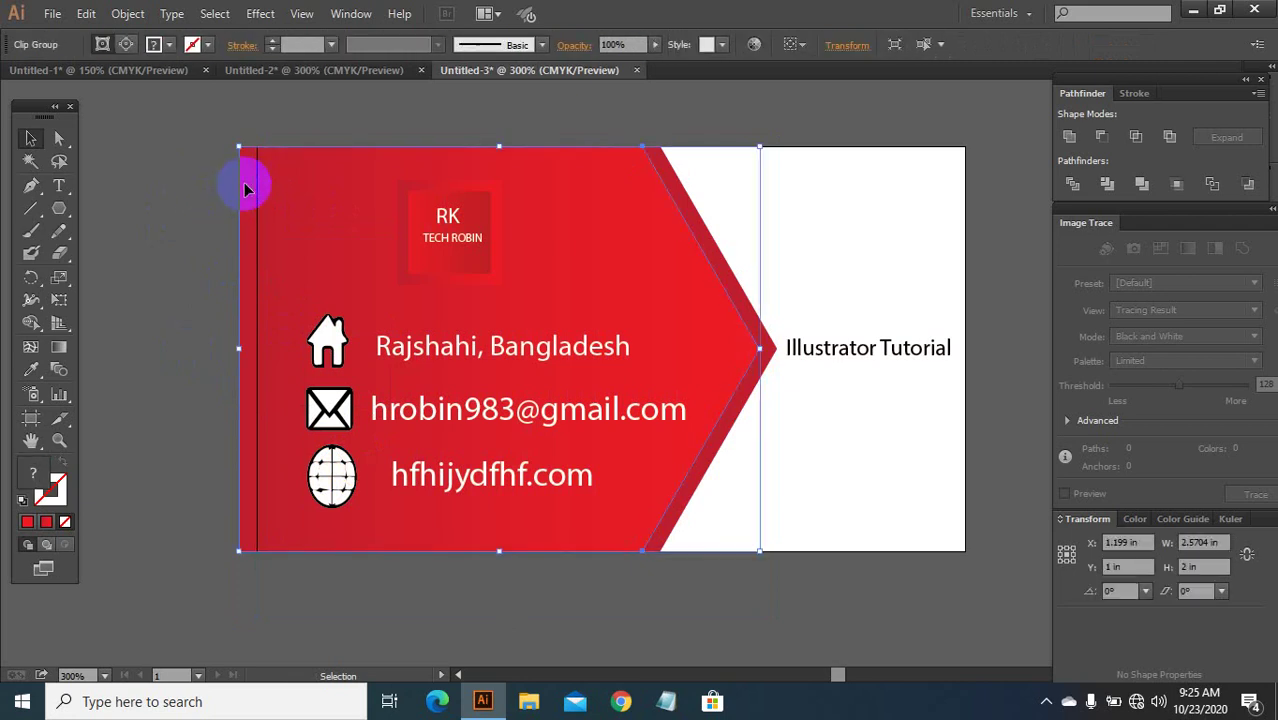
left_click(205, 194)
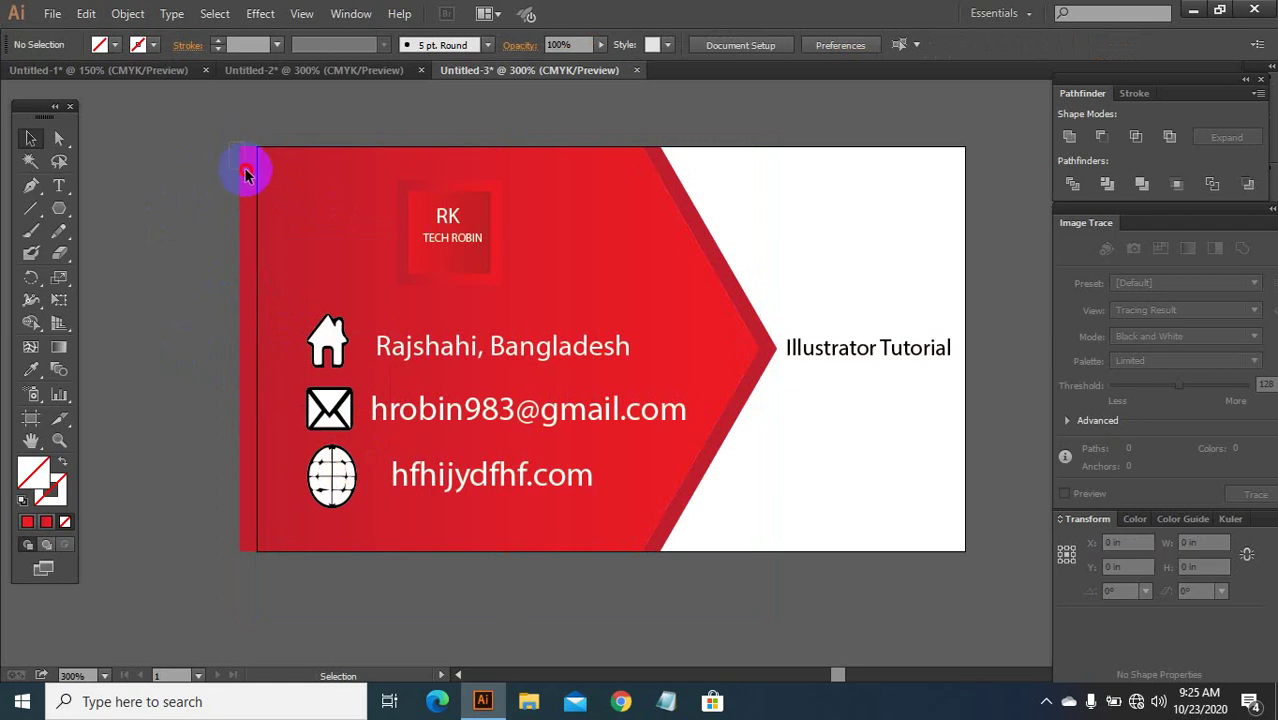
left_click(246, 176)
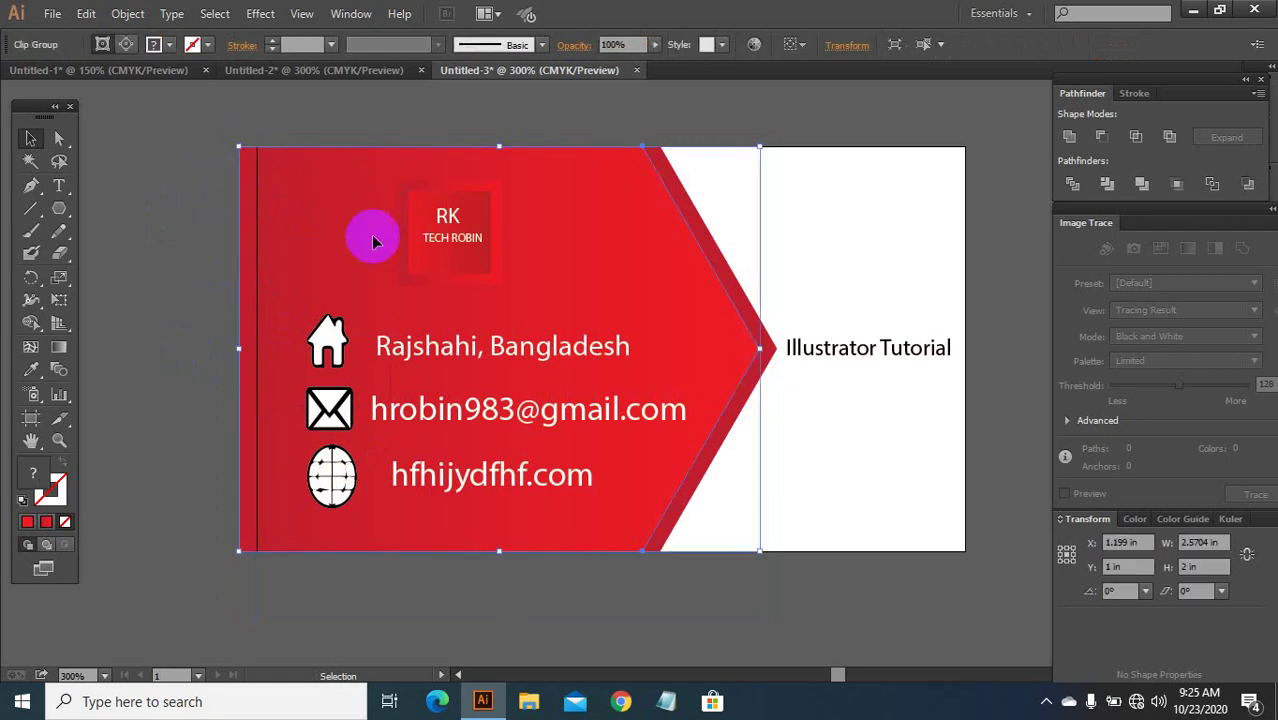
right_click(303, 226)
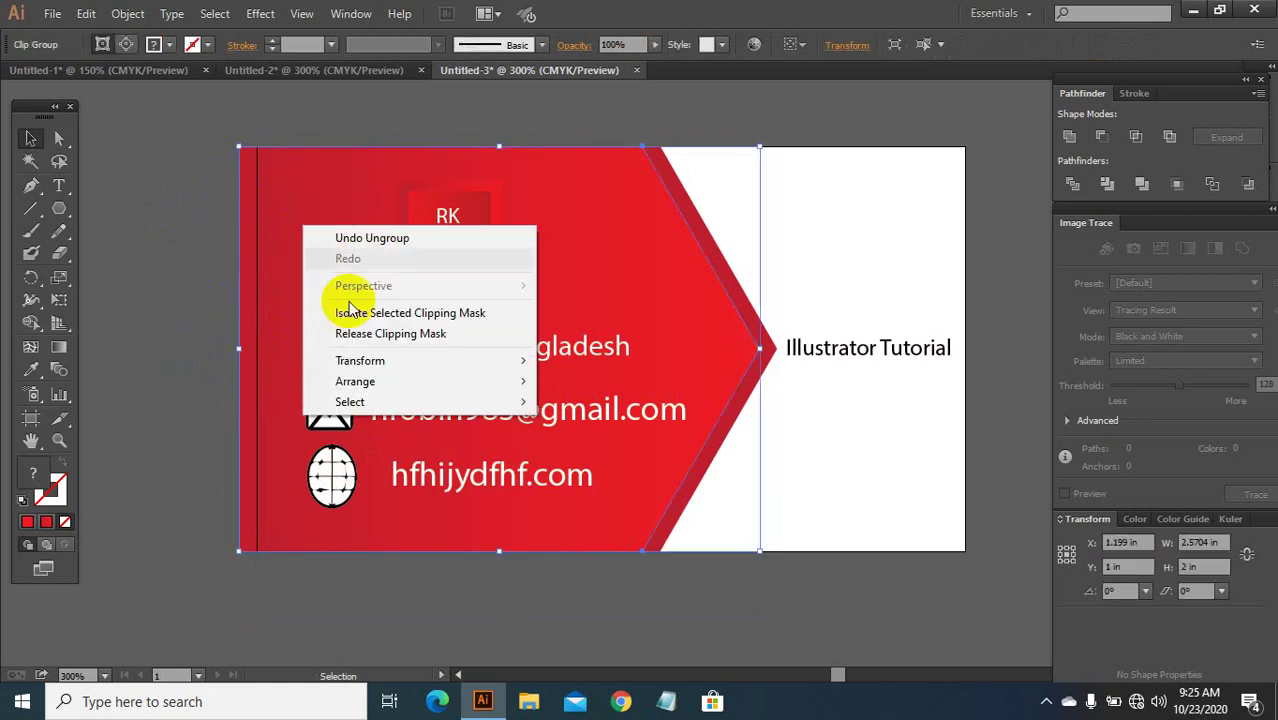
left_click(195, 252)
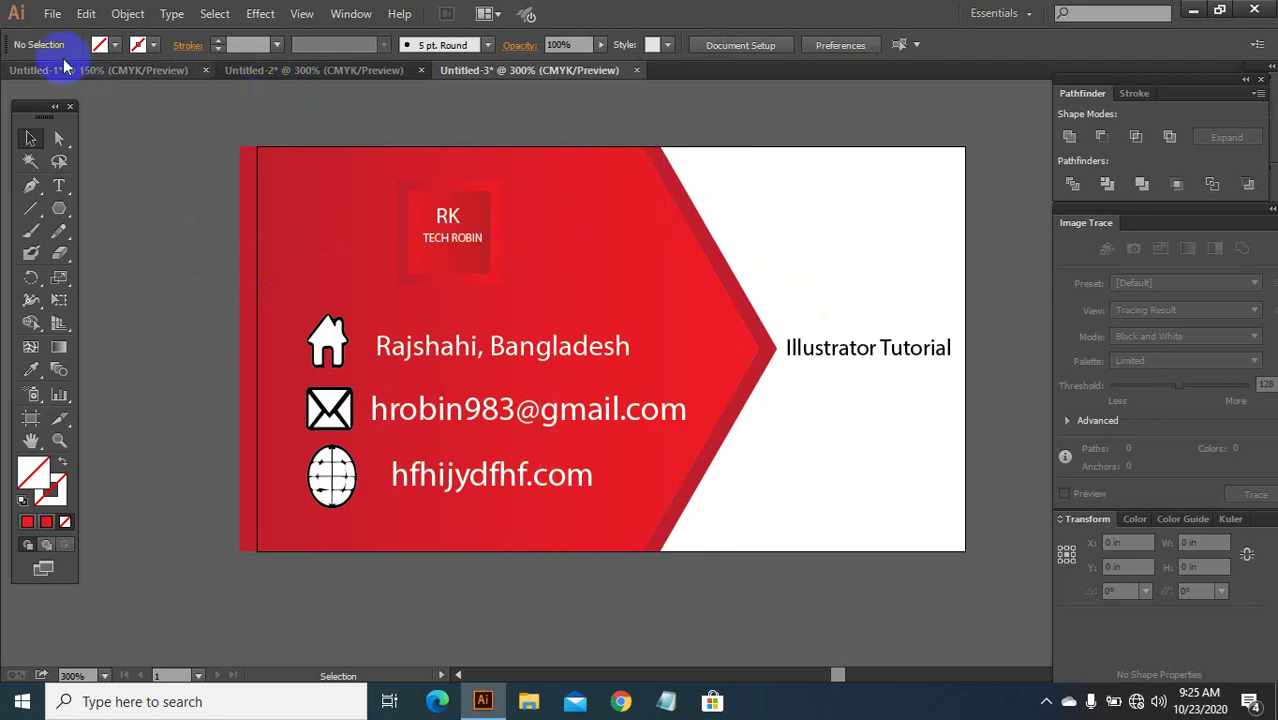
left_click(52, 13)
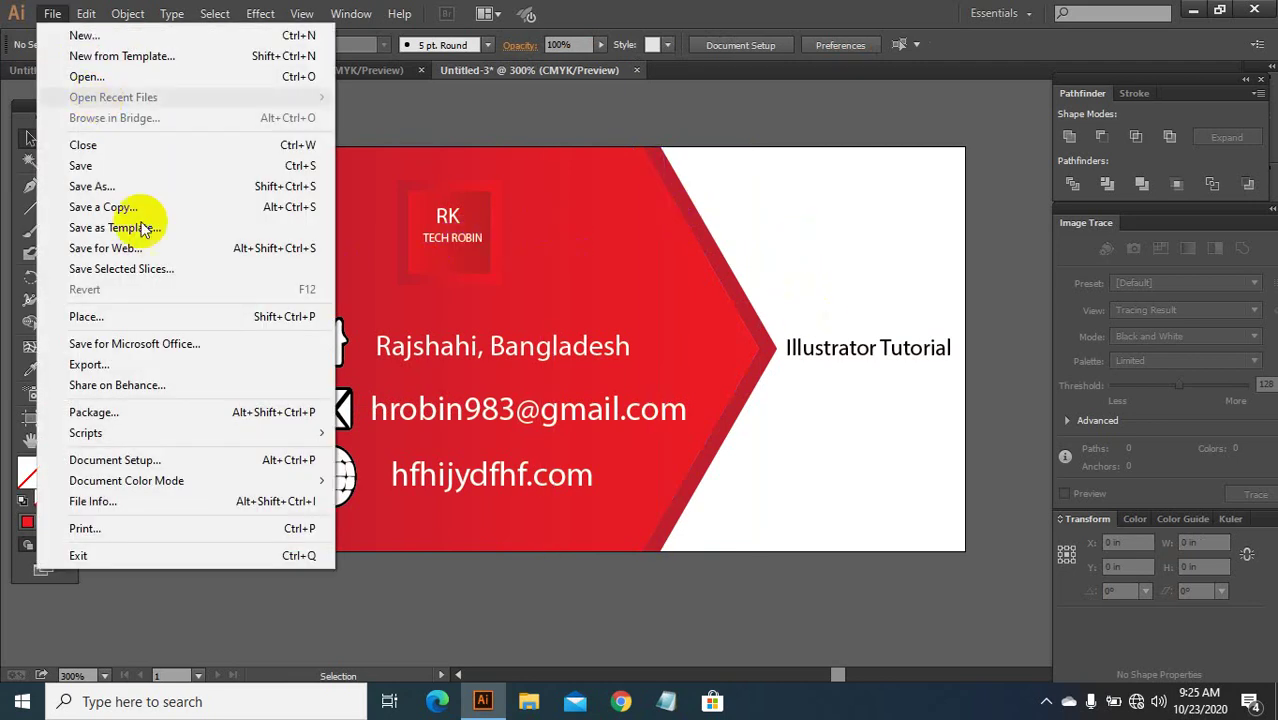
left_click(99, 187)
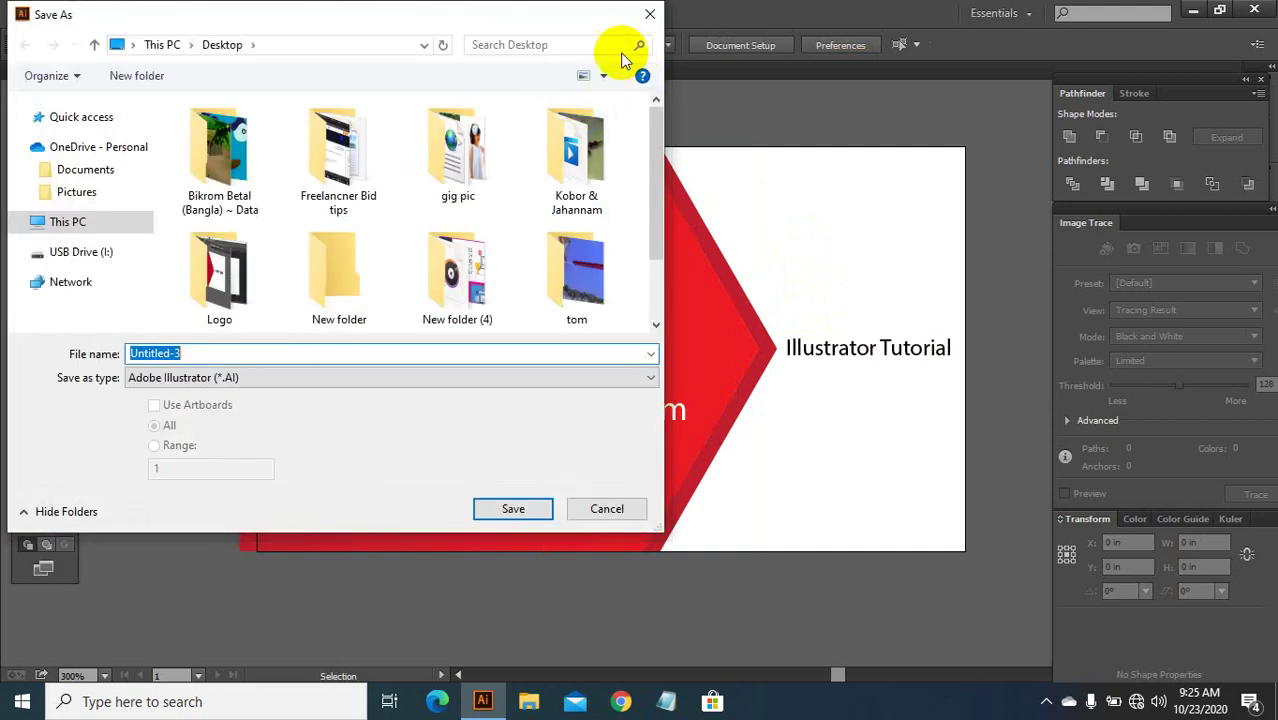
left_click(649, 14)
Step: Export the card to the Desktop as a JPEG limited to the artboards, with the RGB color model and Maximum quality 10
left_click(52, 13)
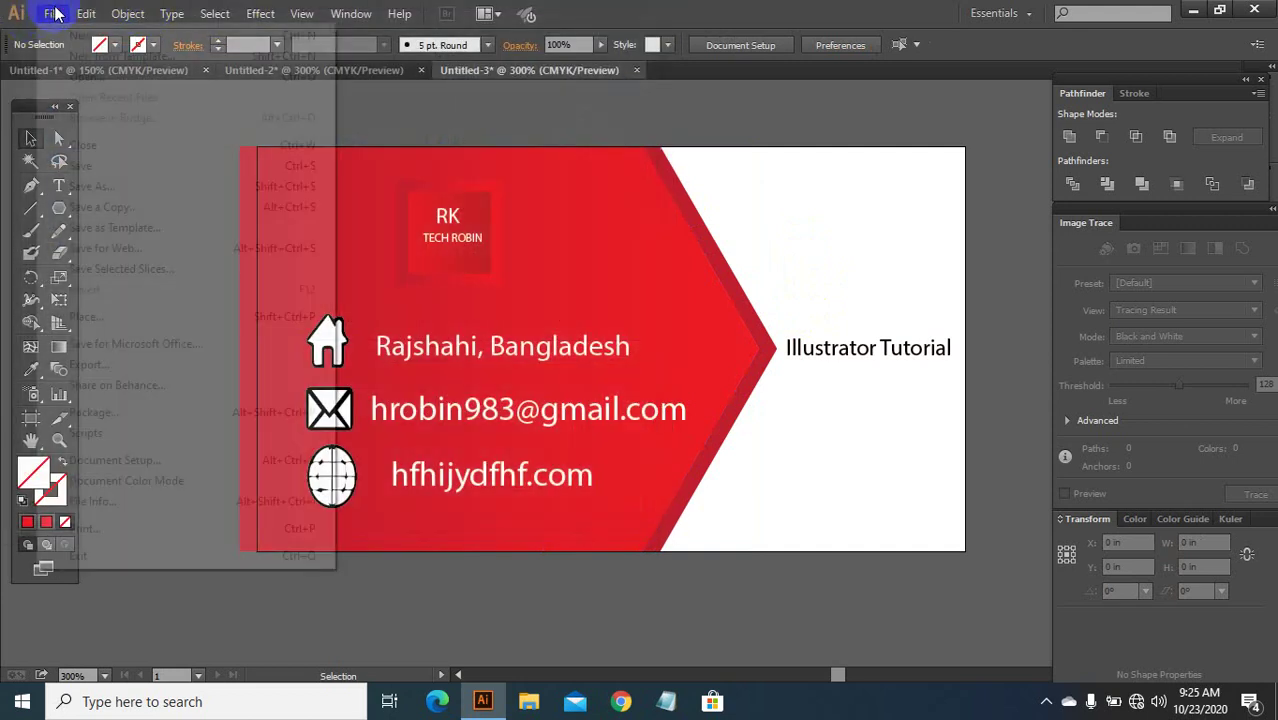
left_click(94, 365)
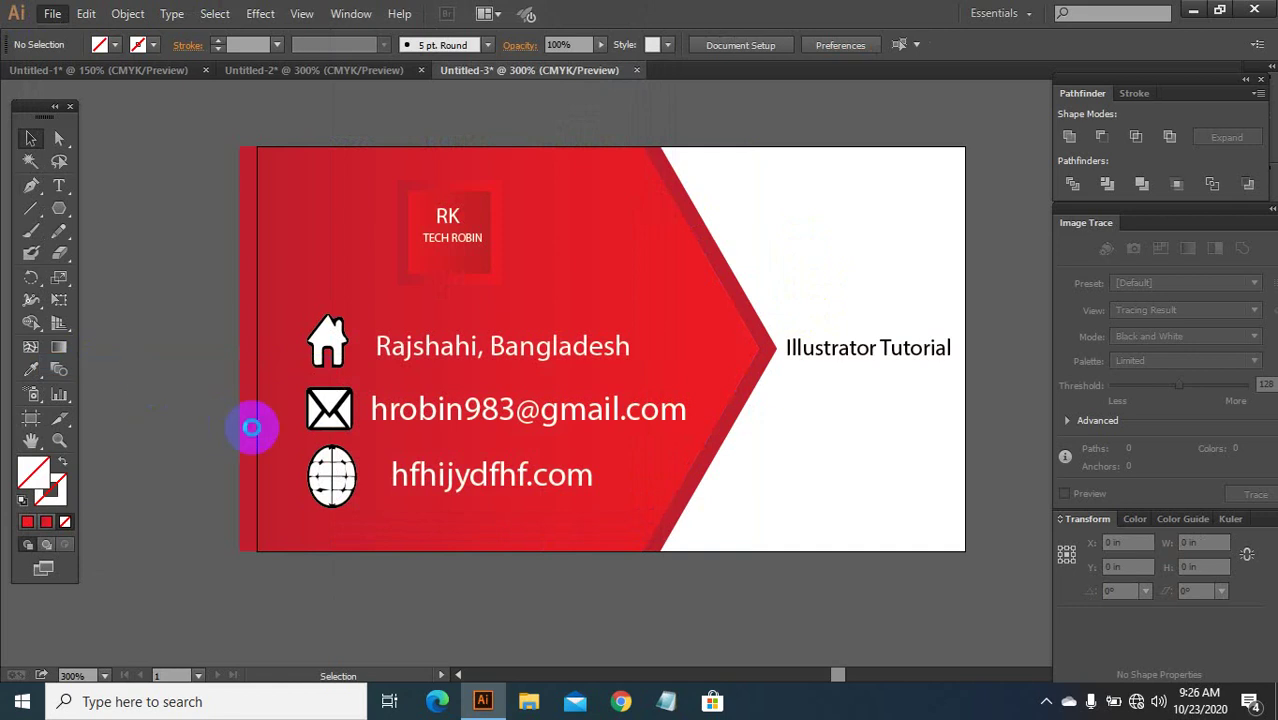
left_click(242, 378)
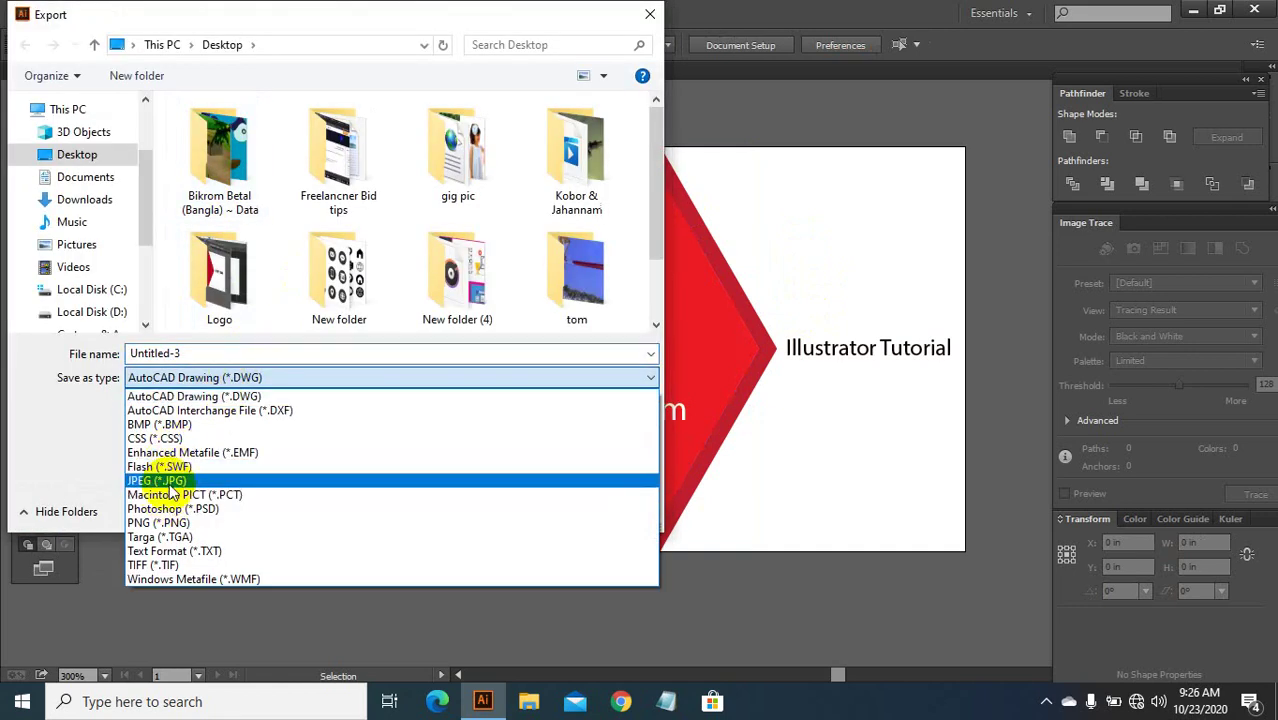
left_click(170, 484)
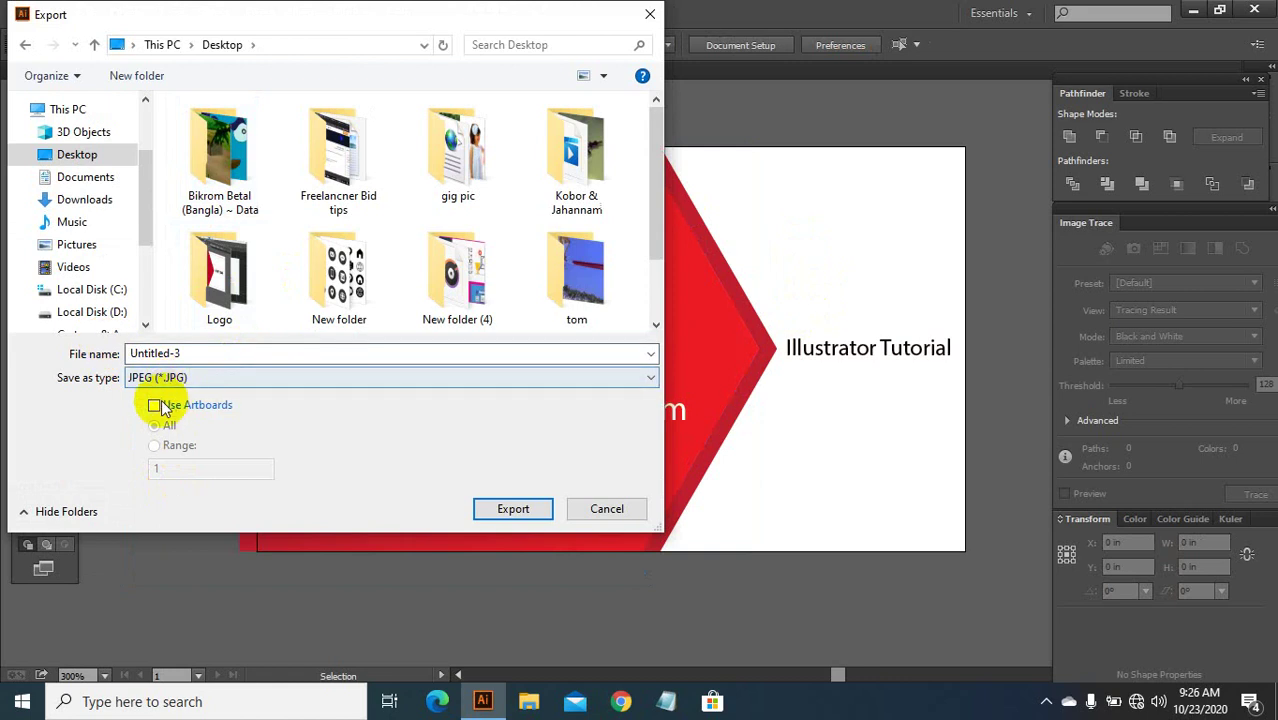
left_click(154, 407)
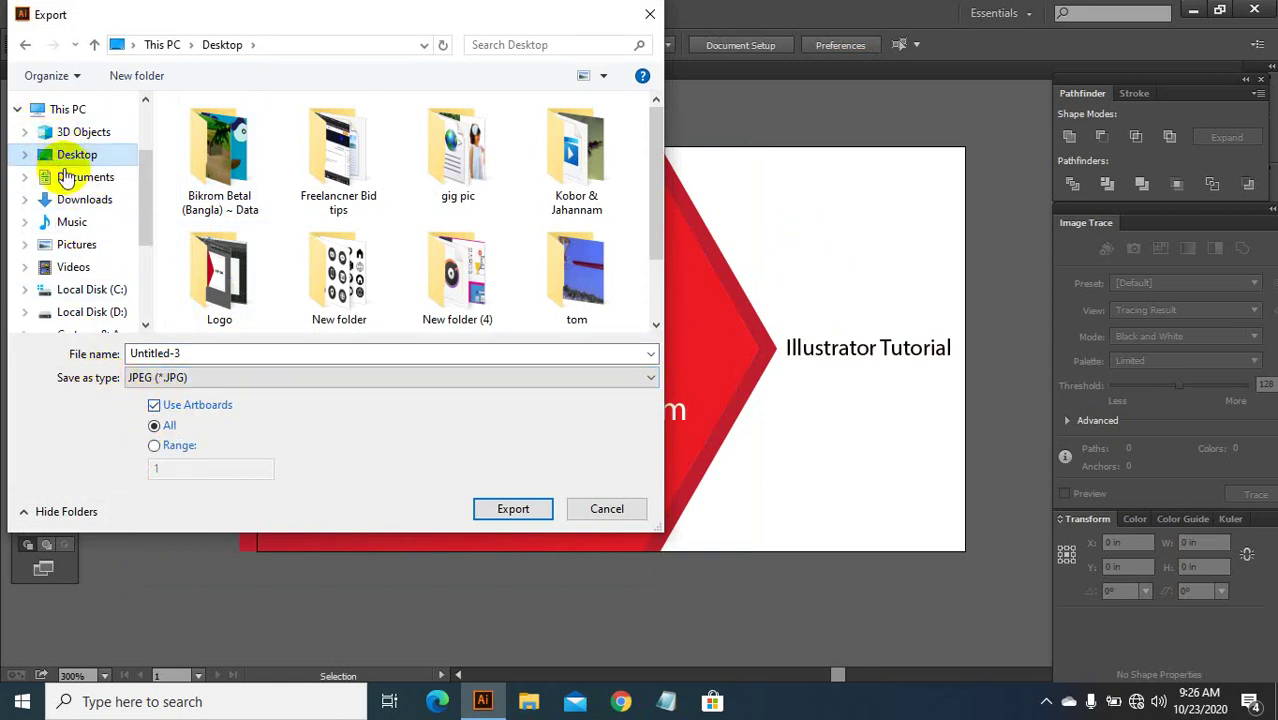
left_click(513, 508)
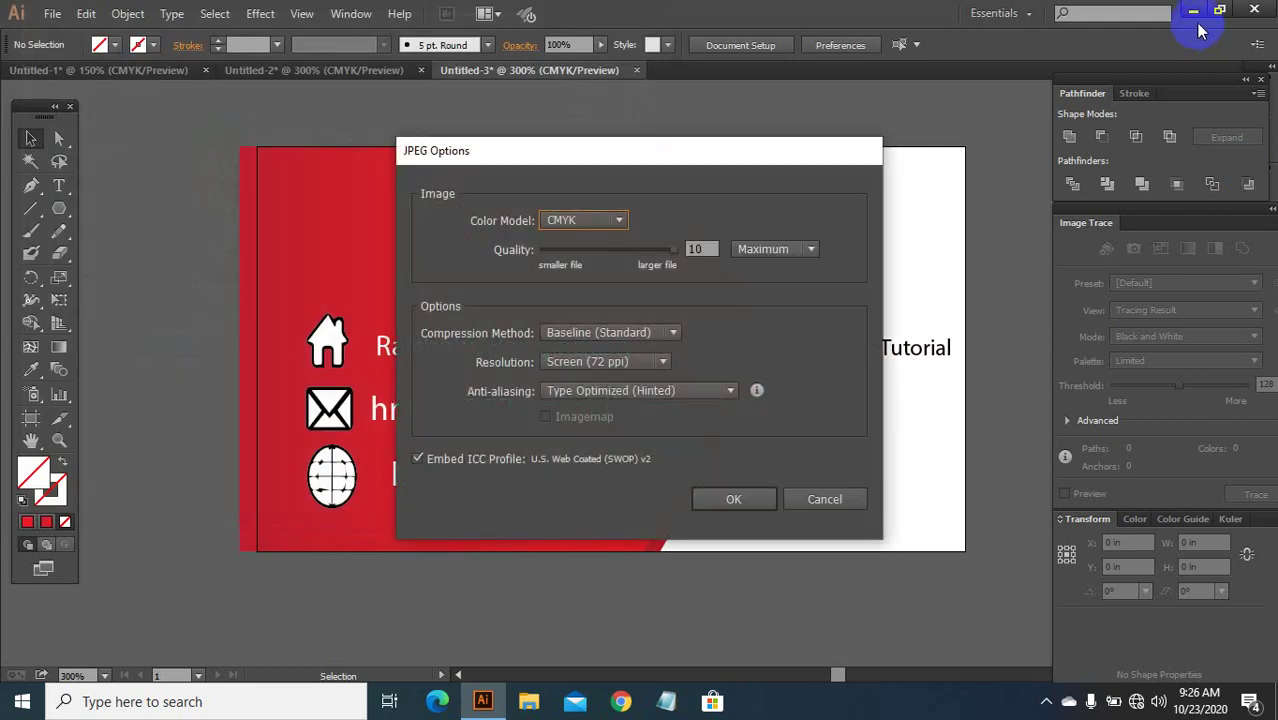
left_click(620, 220)
left_click(589, 242)
left_click(746, 503)
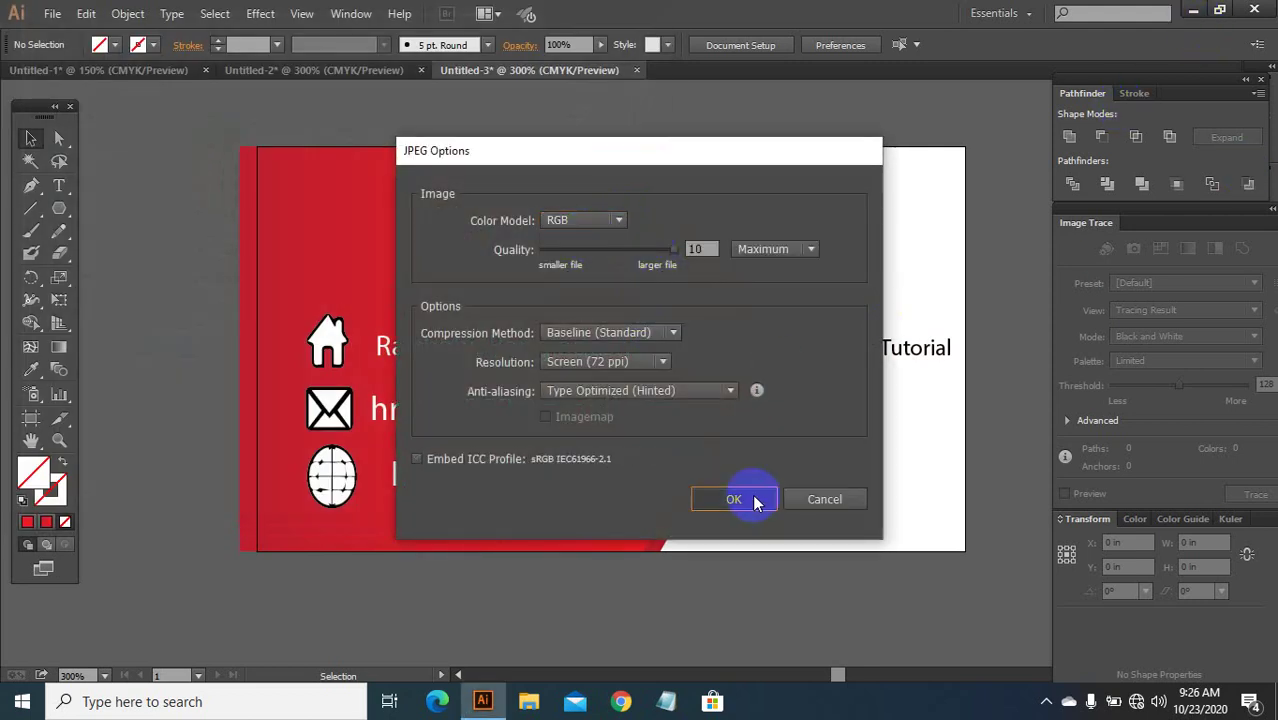
Step: Inspect the exported Untitled-3-01.jpg from the desktop in Photos, and switch back to Illustrator
left_click(1193, 14)
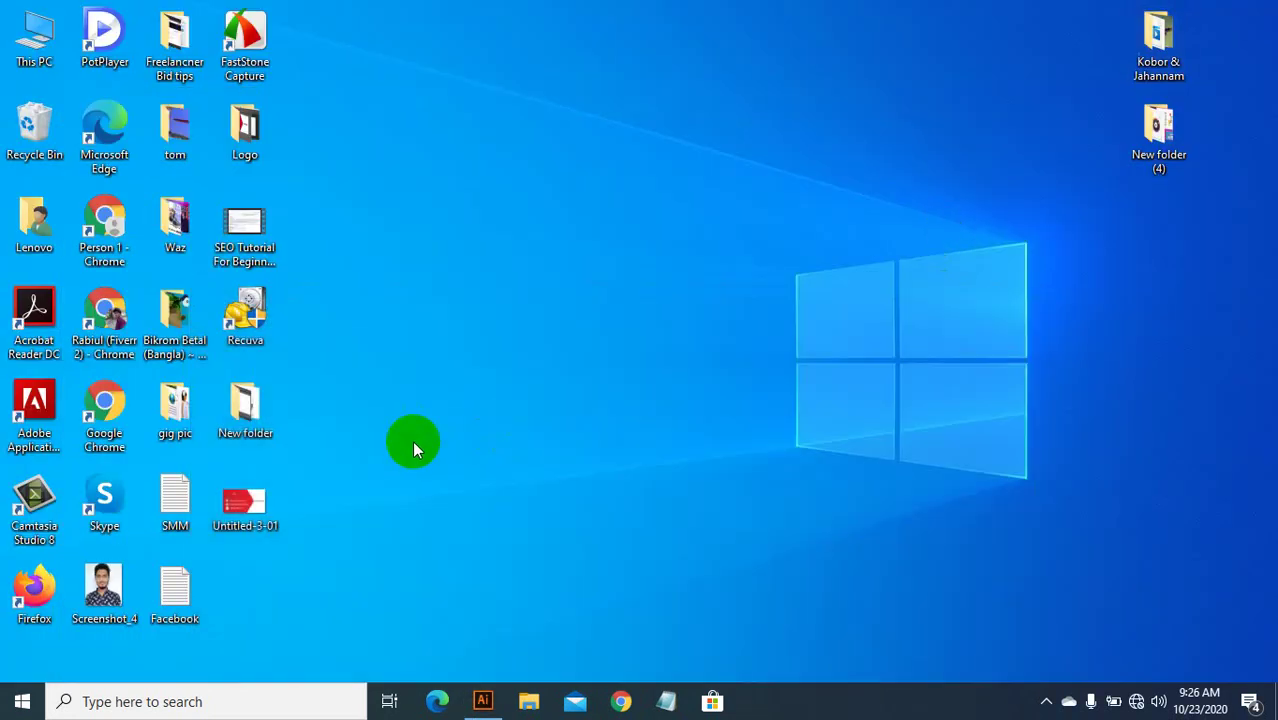
double_click(241, 517)
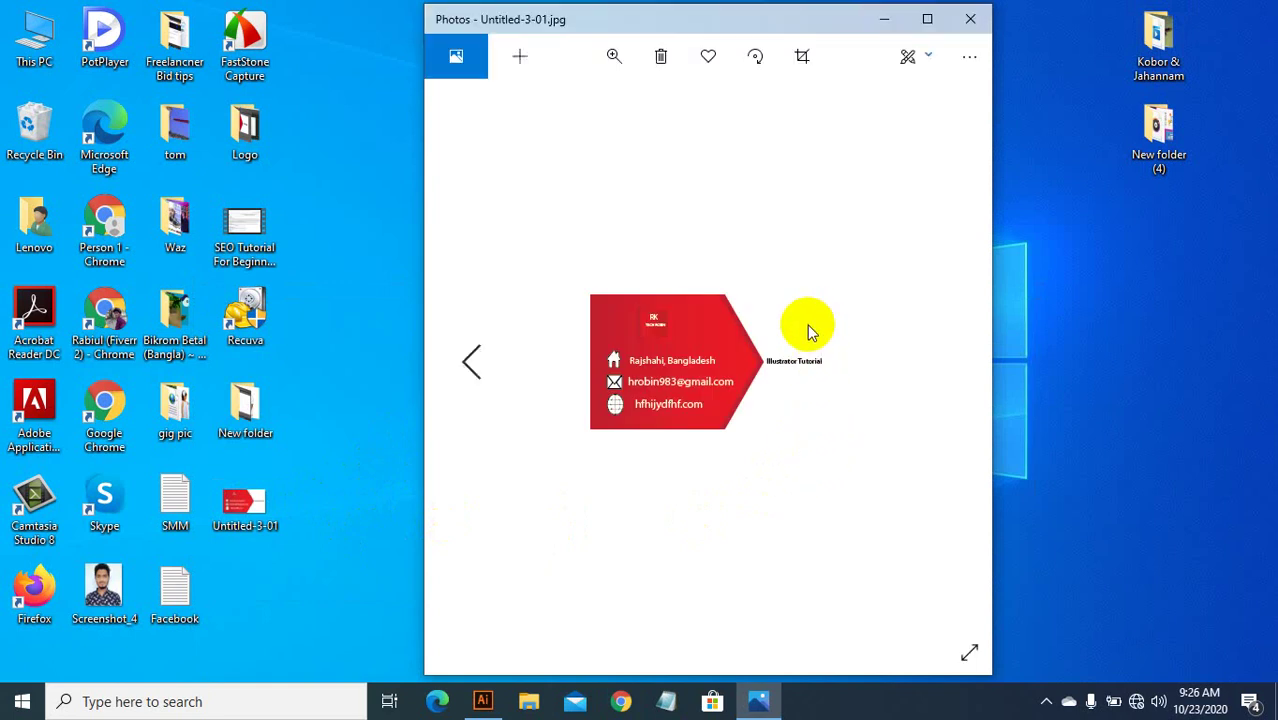
left_click(973, 20)
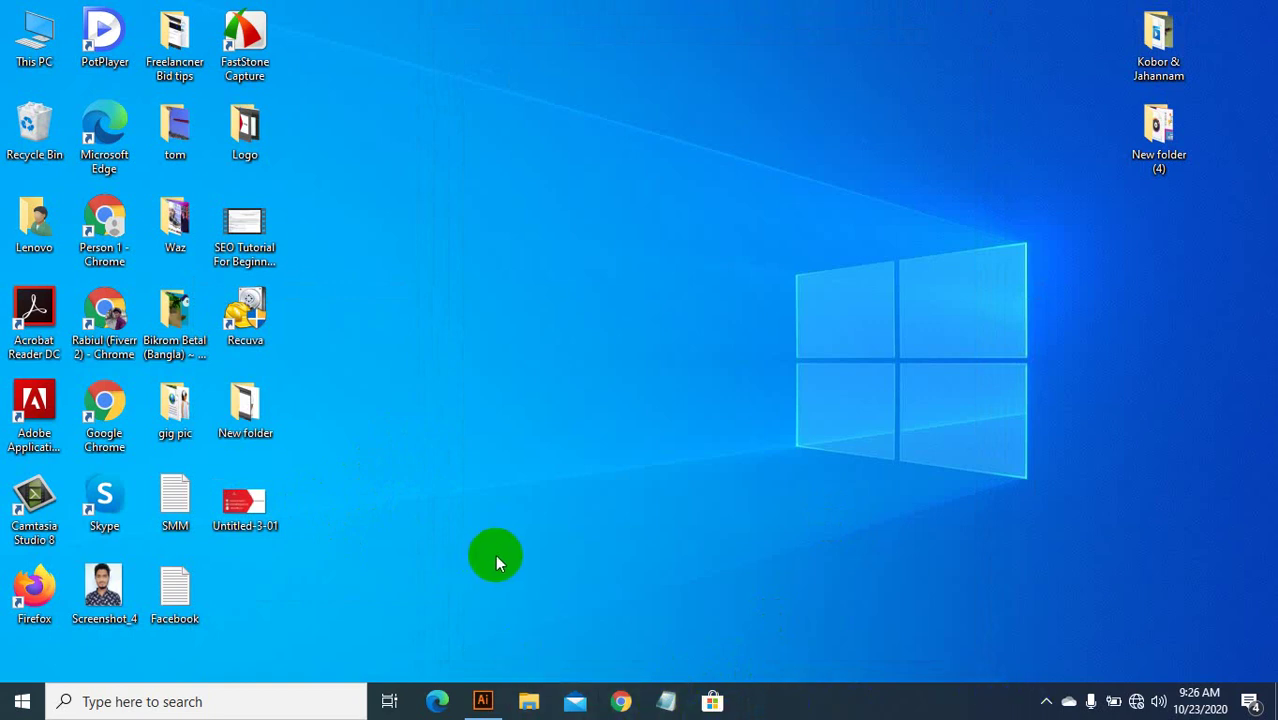
double_click(243, 500)
left_click(481, 700)
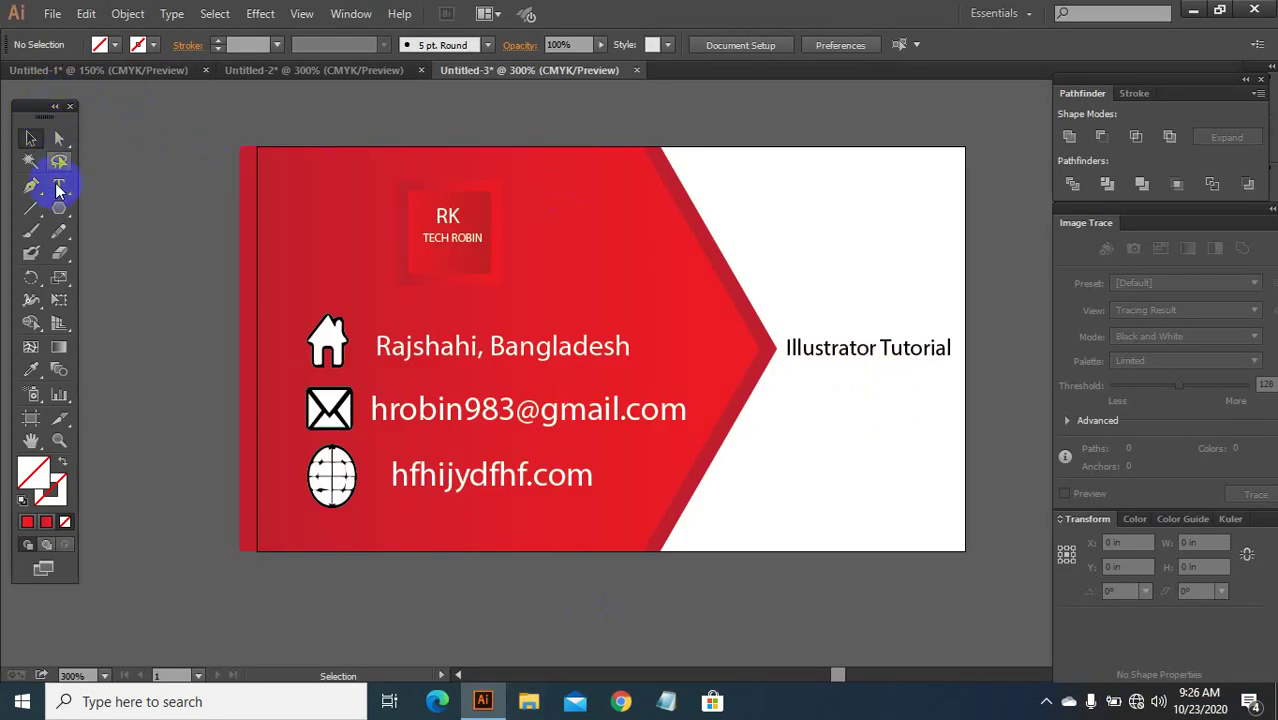
Step: Draw a 3.5 × 2 in unfilled rectangle exactly over the artboard and give it a 1 pt black stroke
left_click_drag(59, 211, 105, 206)
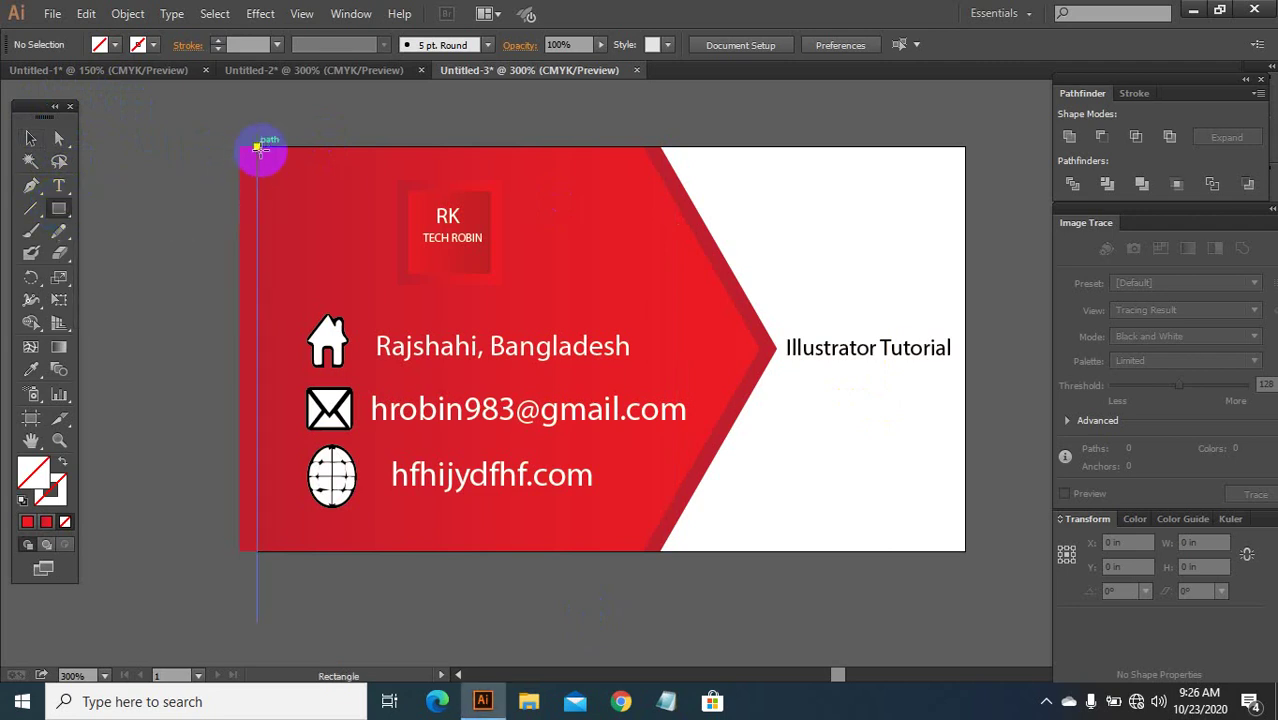
left_click_drag(258, 148, 964, 551)
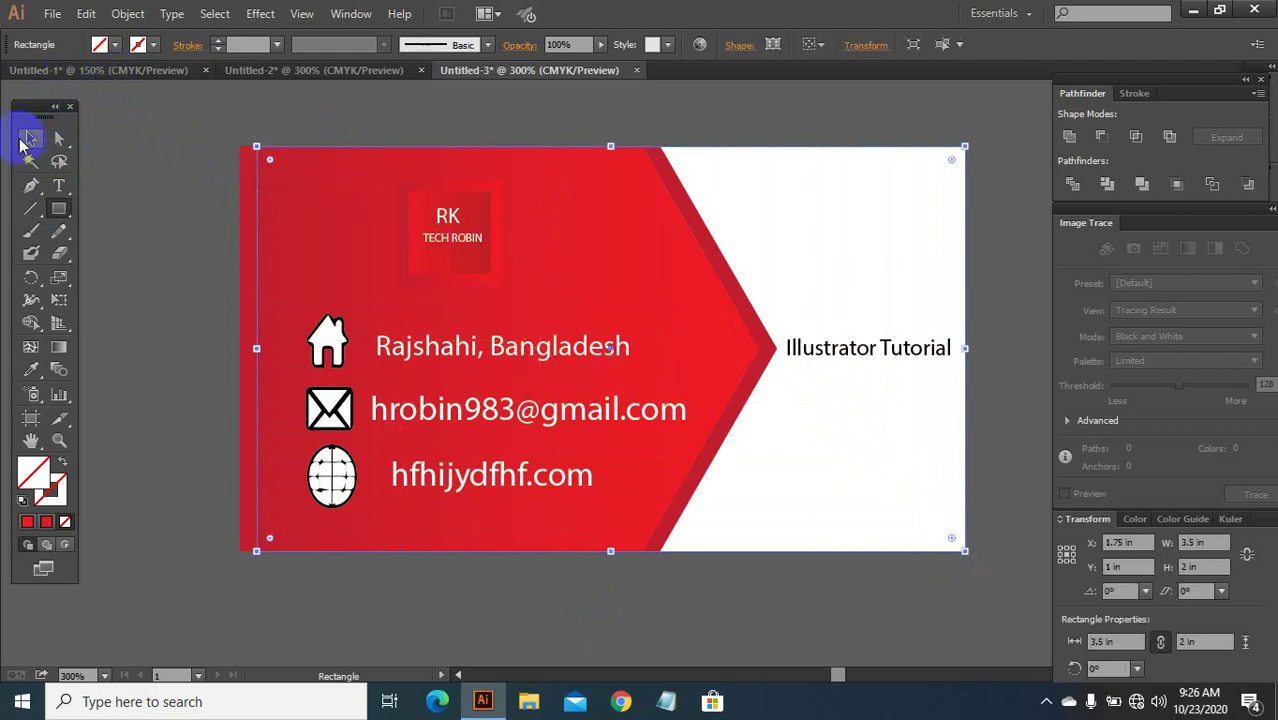
left_click(27, 139)
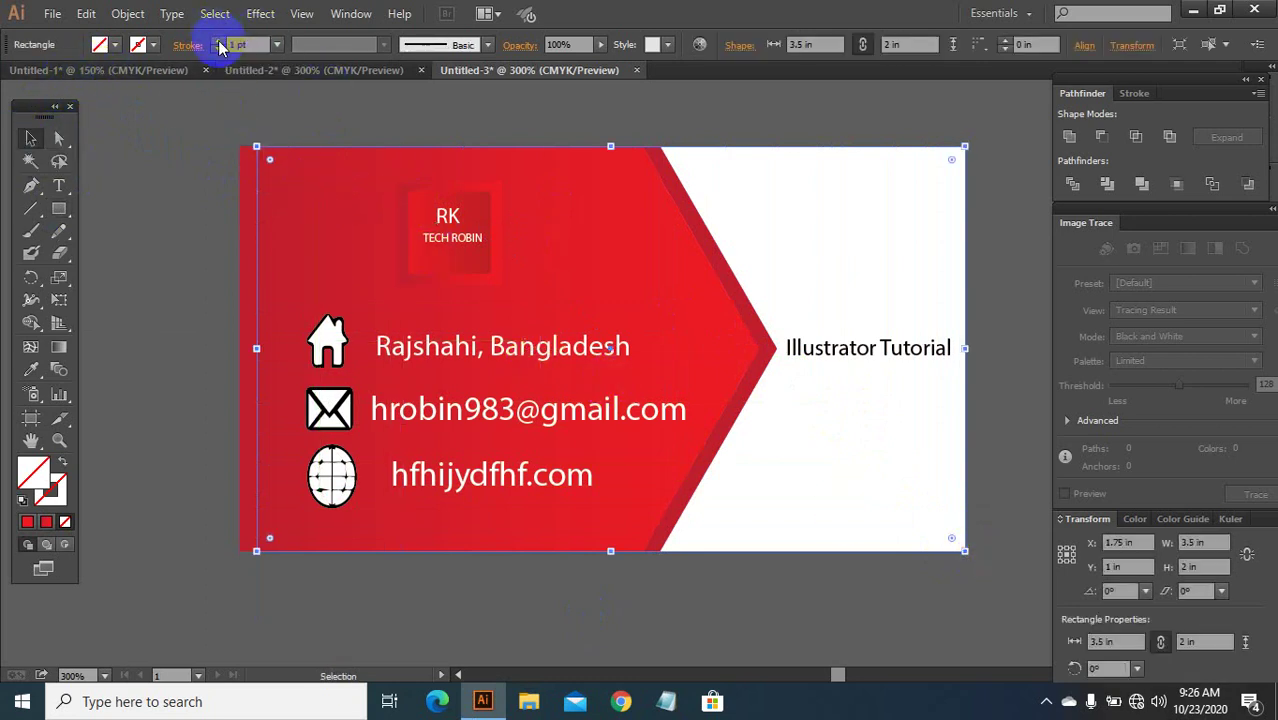
left_click(219, 45)
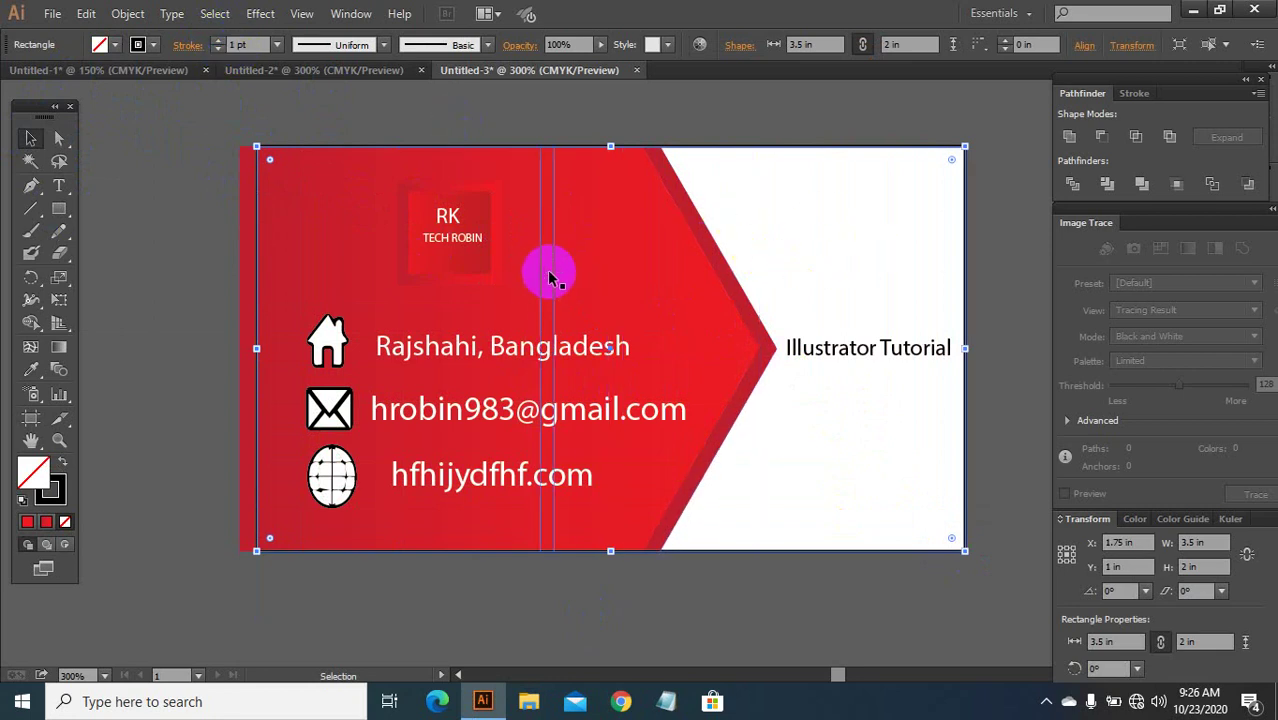
Step: Export the bordered card to the Desktop as a JPEG using the artboards, replacing the existing Untitled-3-01.jpg
left_click(52, 13)
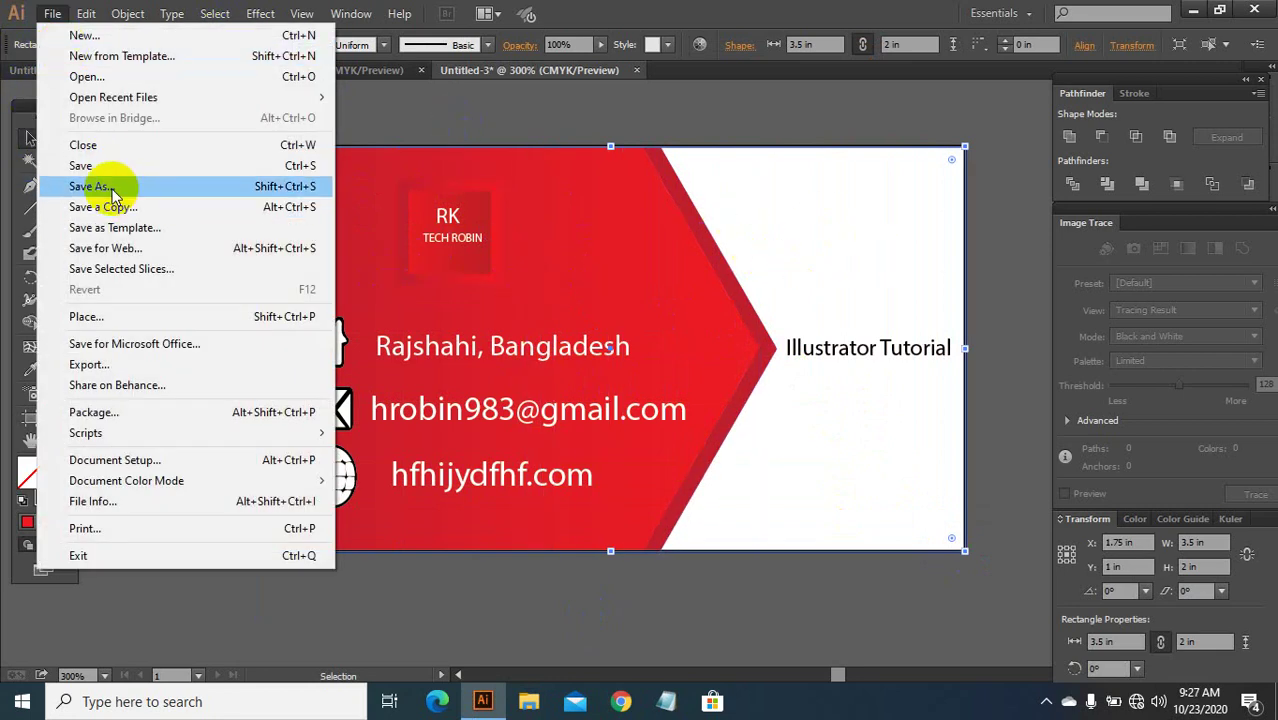
left_click(104, 365)
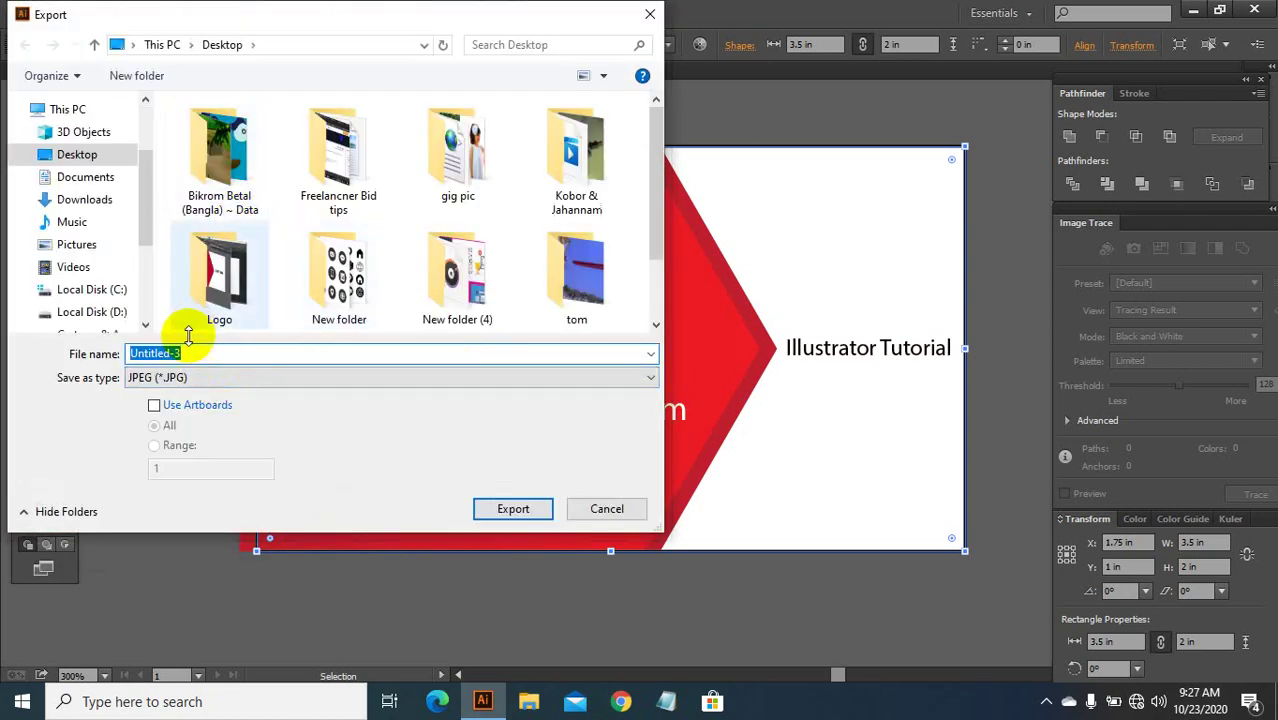
left_click(155, 405)
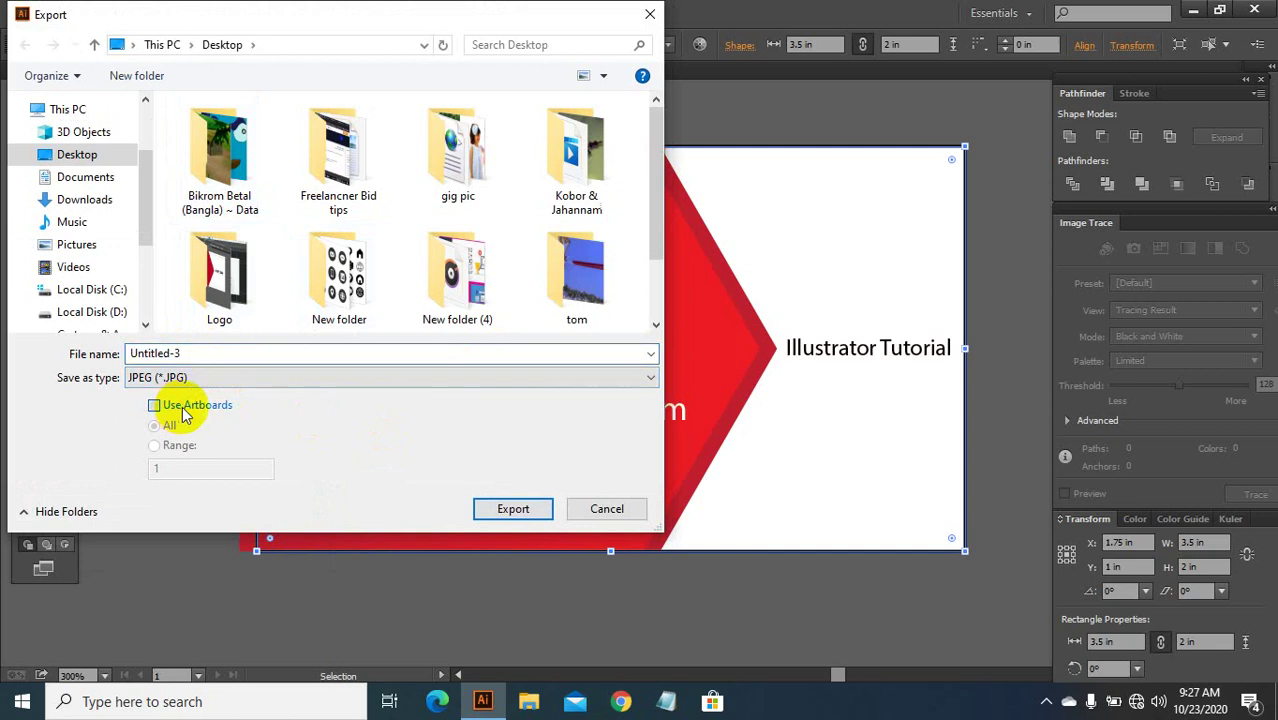
left_click(502, 509)
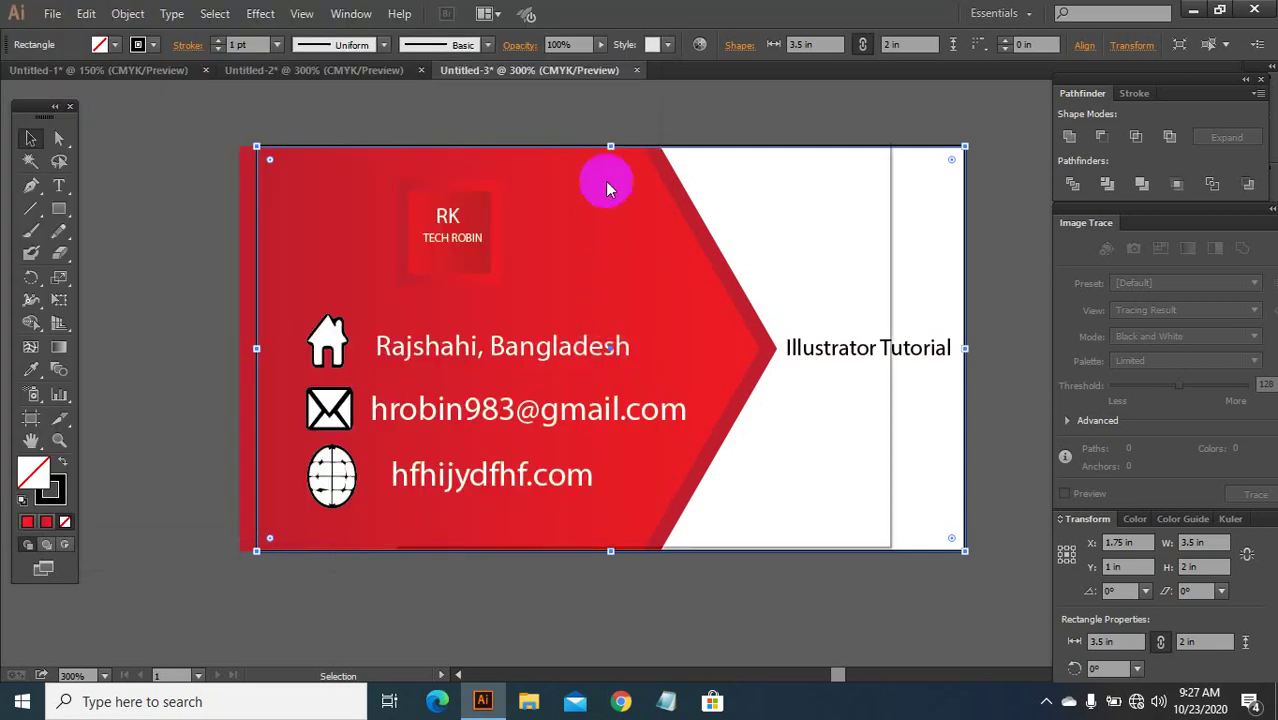
left_click(620, 222)
left_click(578, 224)
left_click(750, 499)
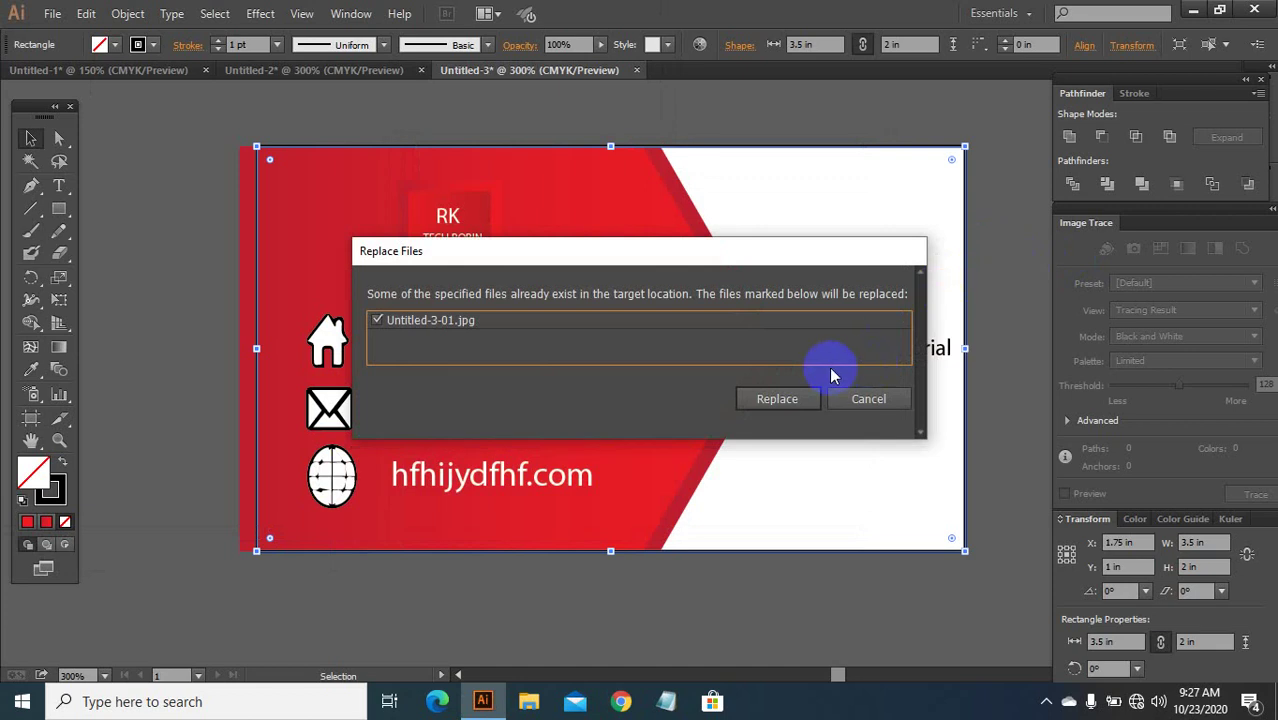
left_click(788, 401)
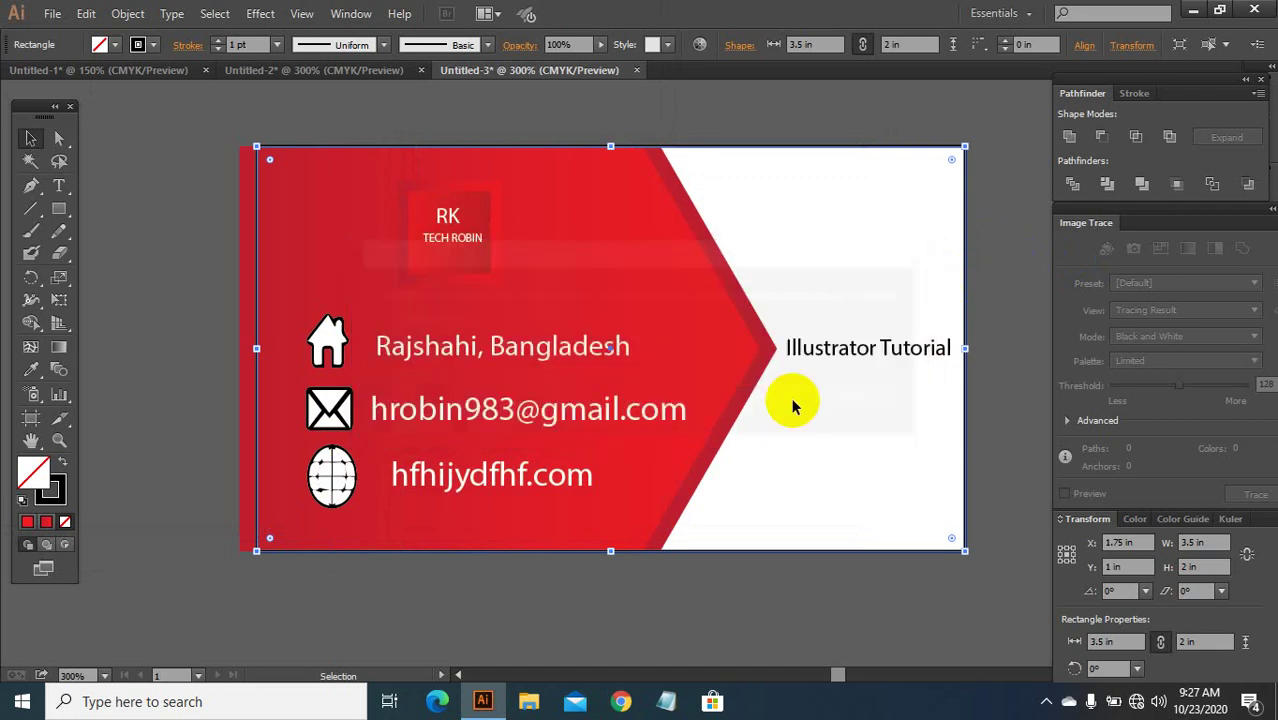
Step: Switch to the desktop and check the border in the re-exported Untitled-3-01.jpg in Photos, and minimize the viewer
left_click(1193, 9)
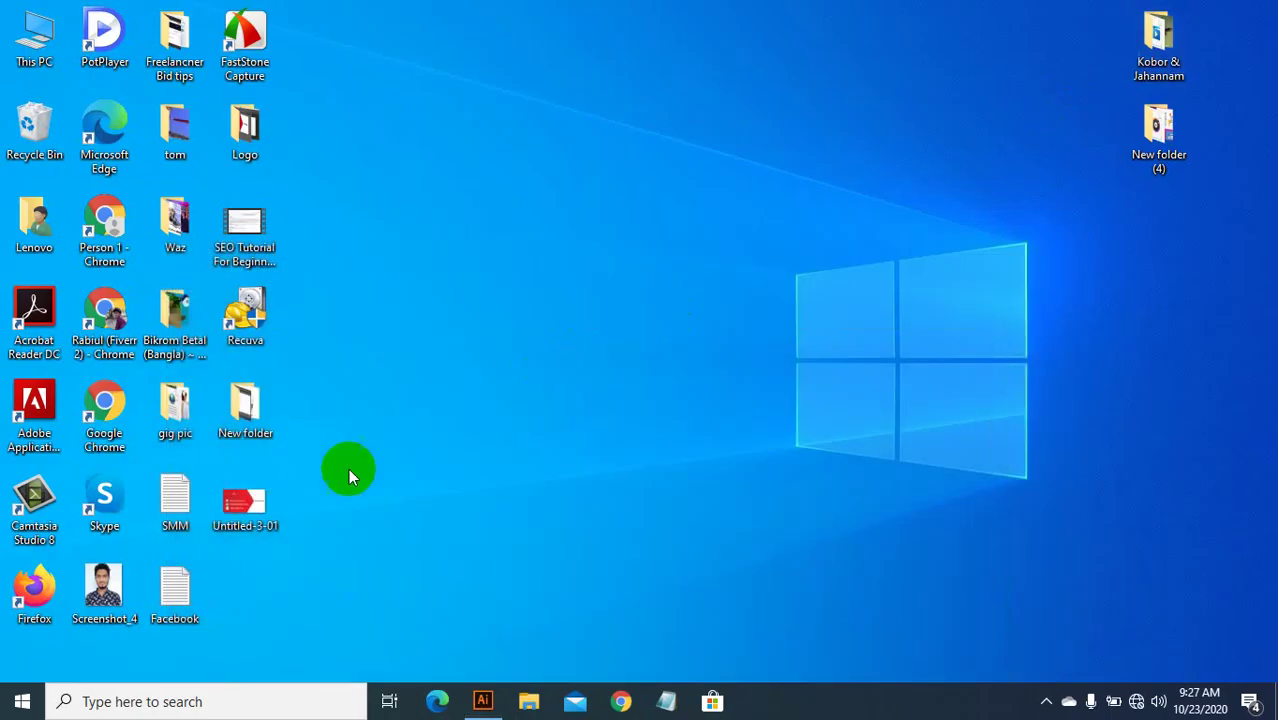
double_click(254, 518)
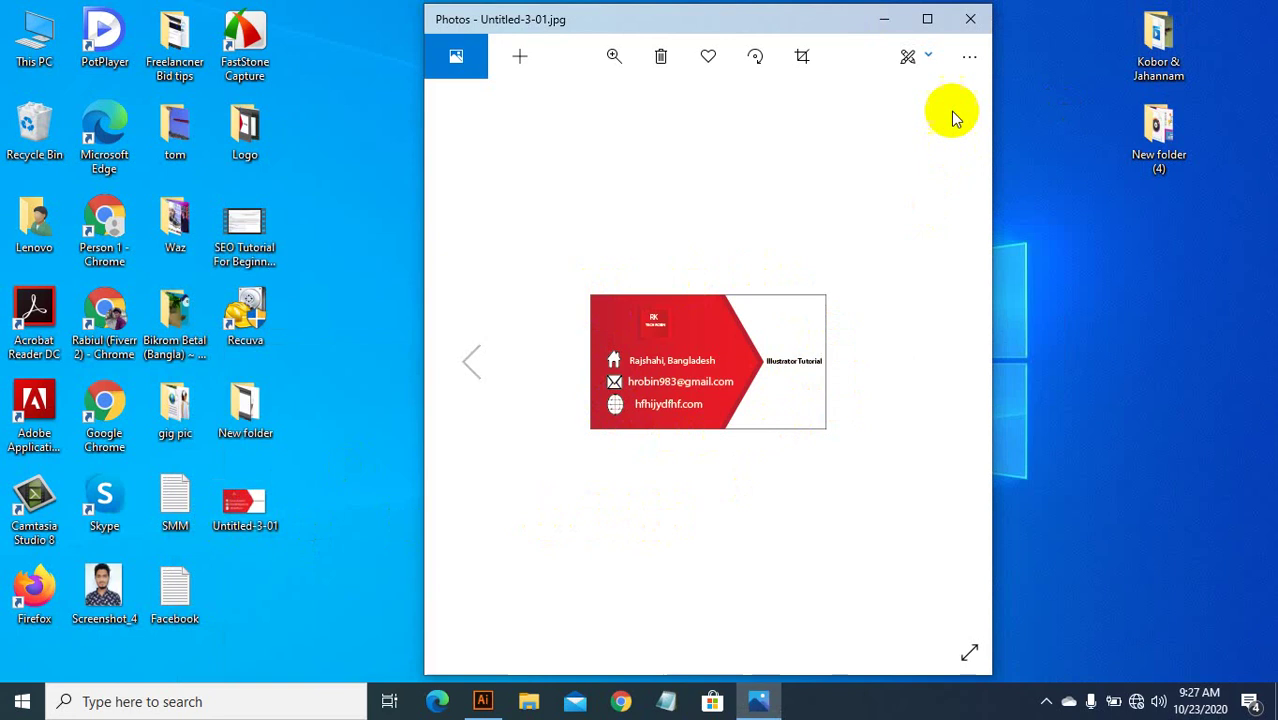
left_click(886, 19)
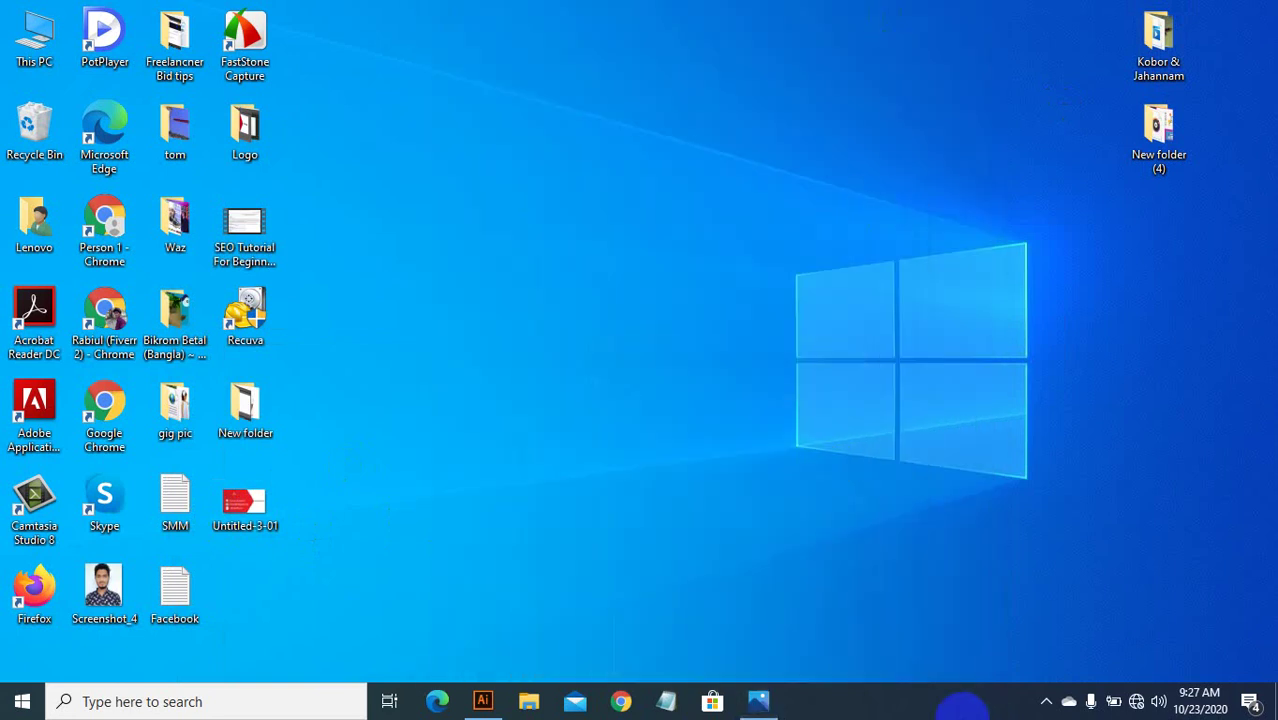
left_click(1045, 704)
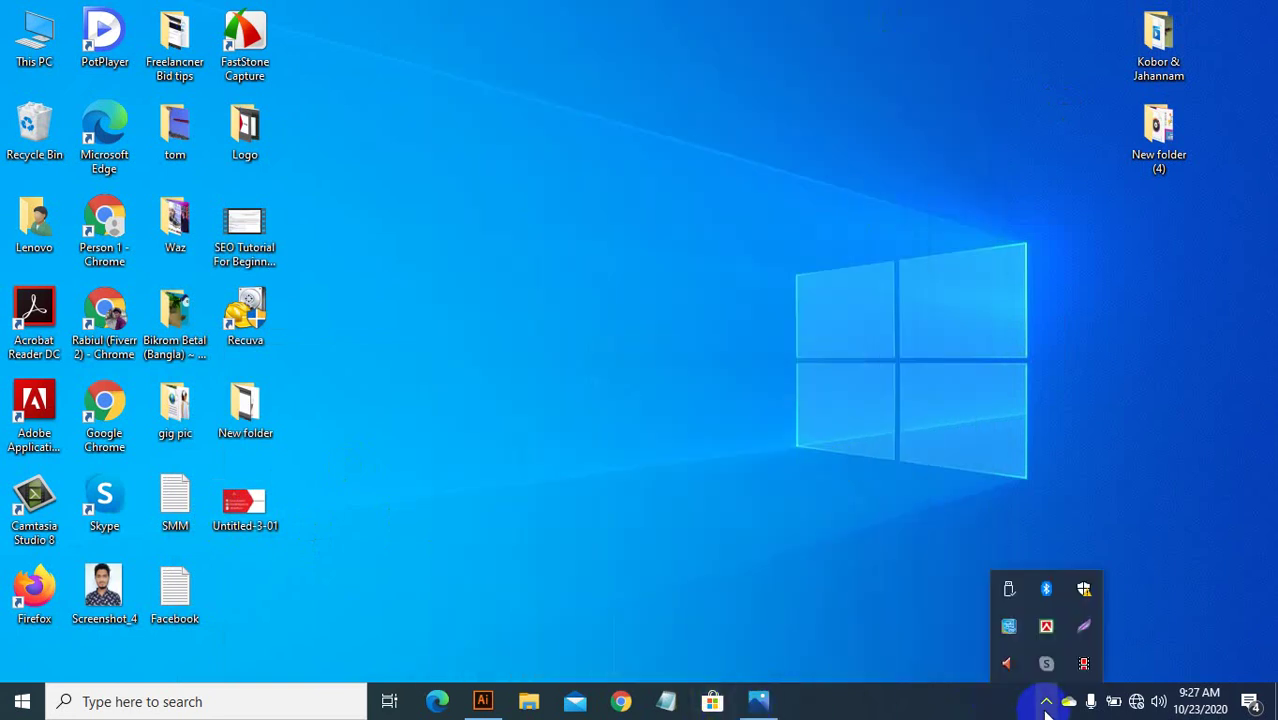